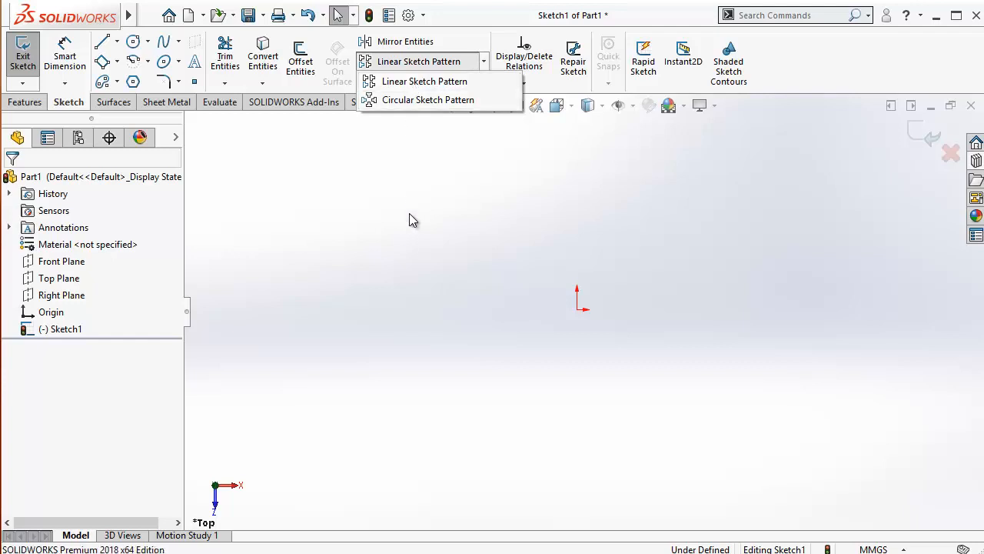
Sketch a corner rectangle about 203 mm wide and 190 mm high to the left of the origin.
left_click(118, 63)
left_click(121, 81)
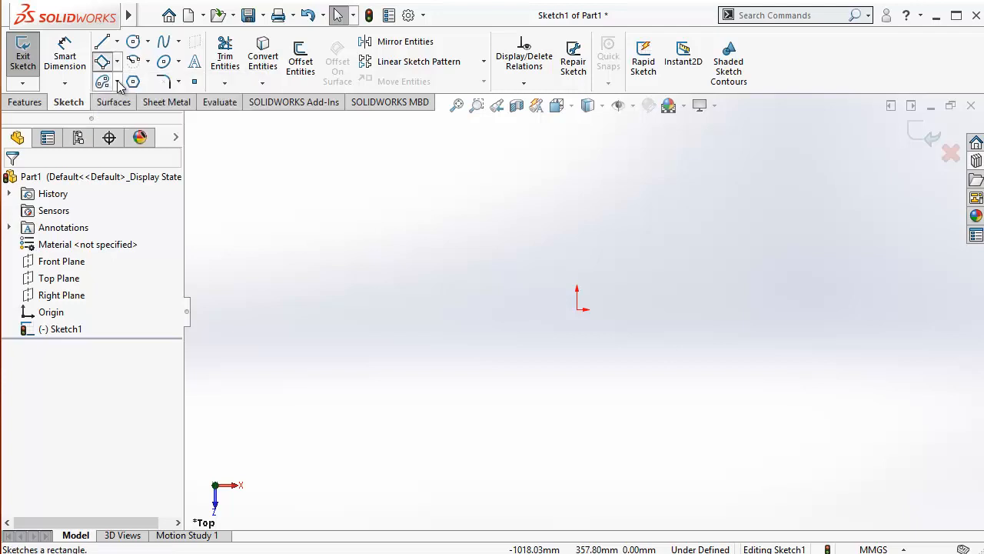
left_click(436, 256)
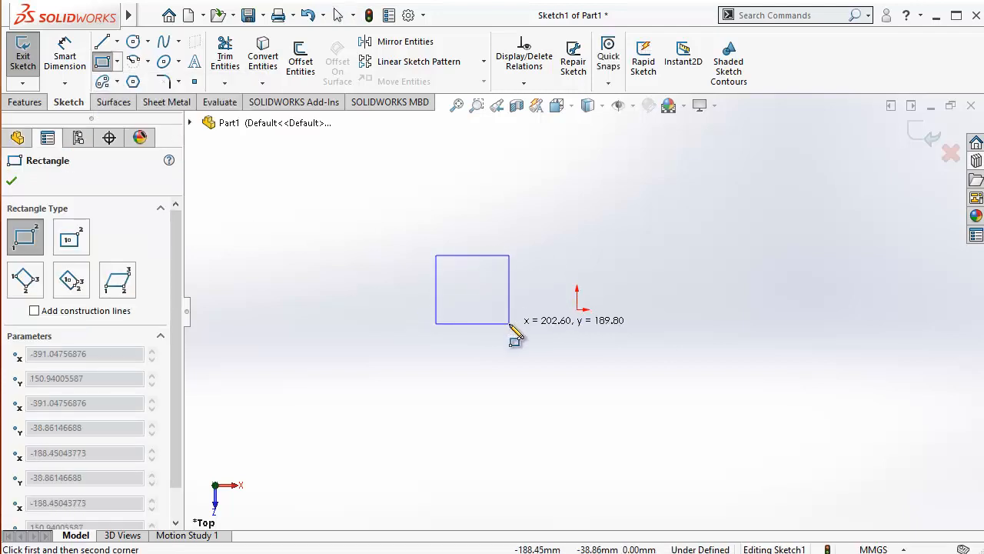
left_click(508, 323)
key("Escape")
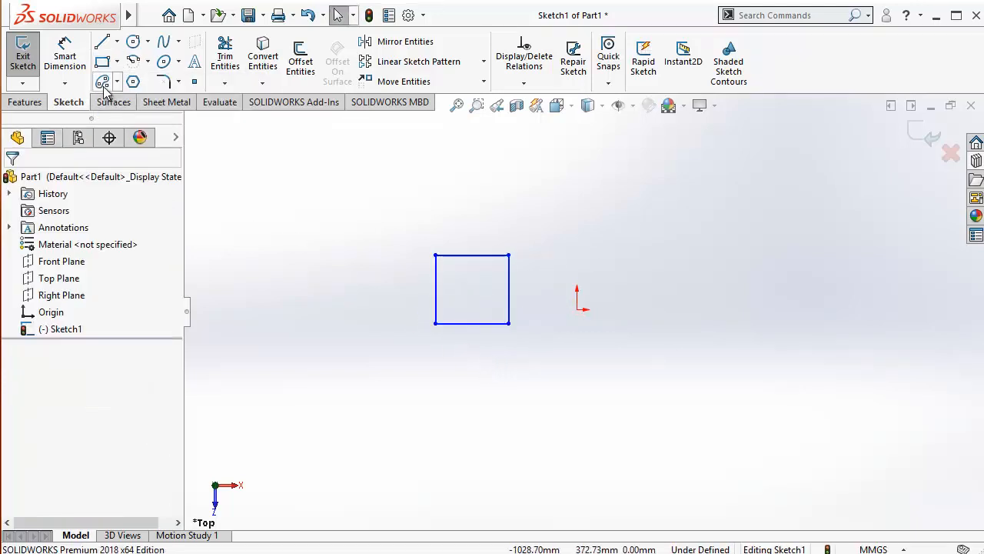
Round all four corners of the rectangle with 10 mm sketch fillets.
left_click(163, 81)
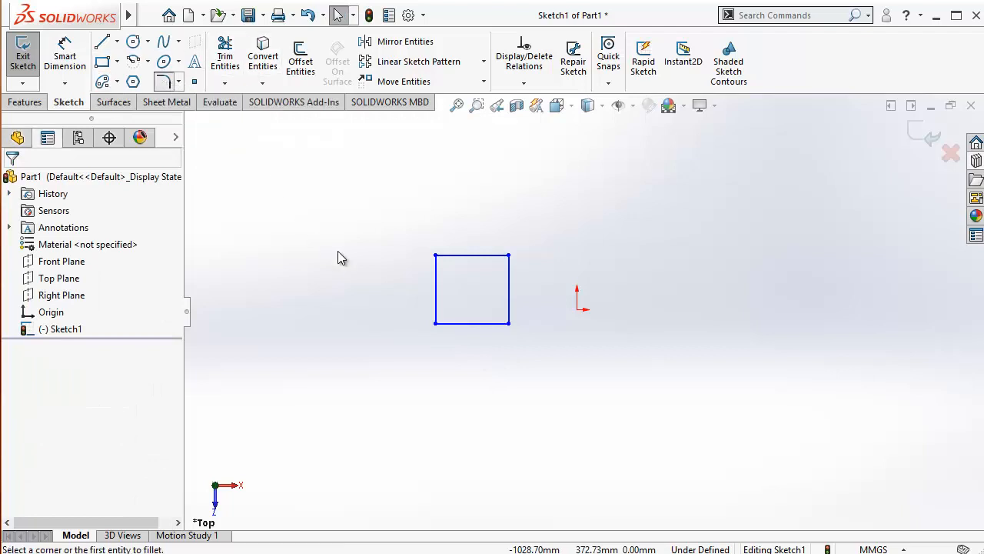
left_click(508, 258)
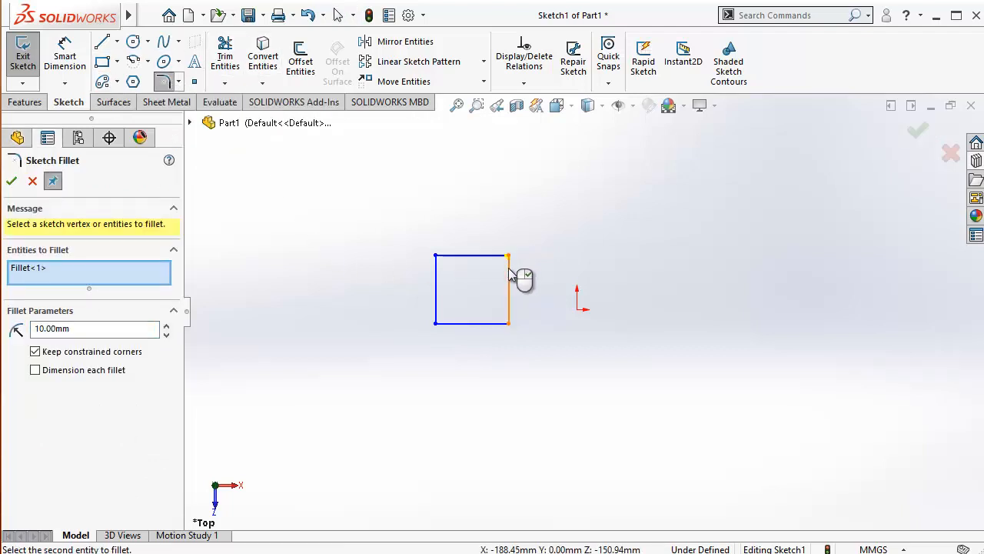
scroll(505, 281, "down", 5)
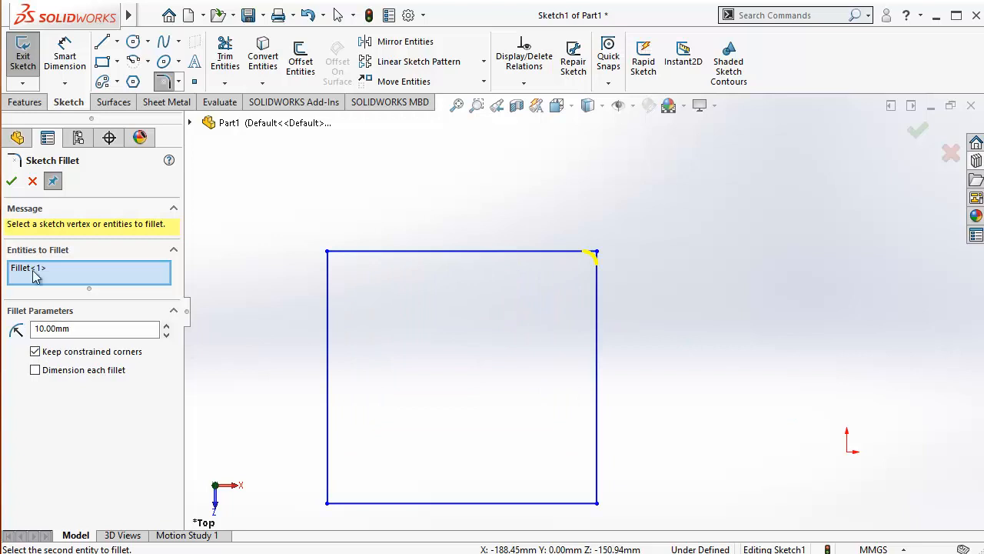
left_click(328, 252)
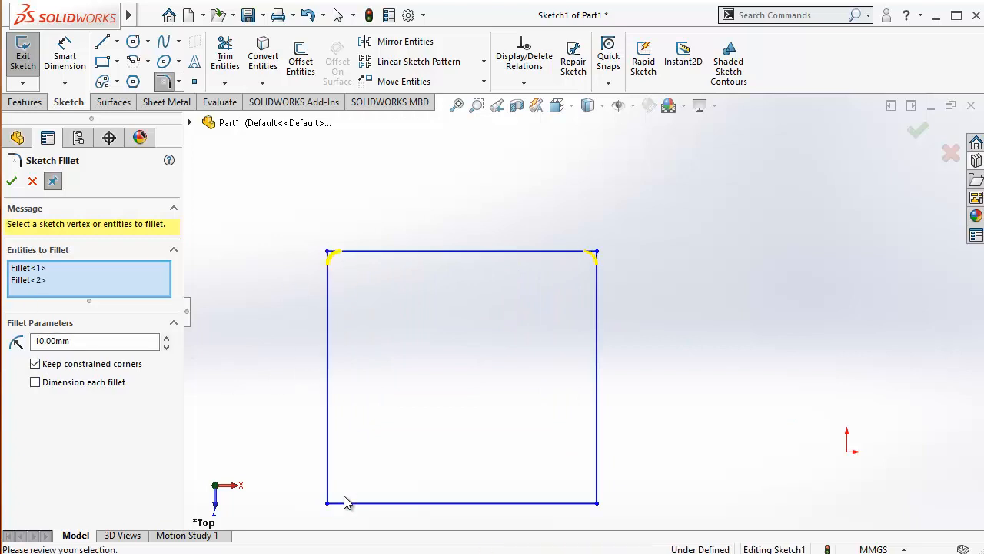
left_click(327, 502)
left_click(596, 503)
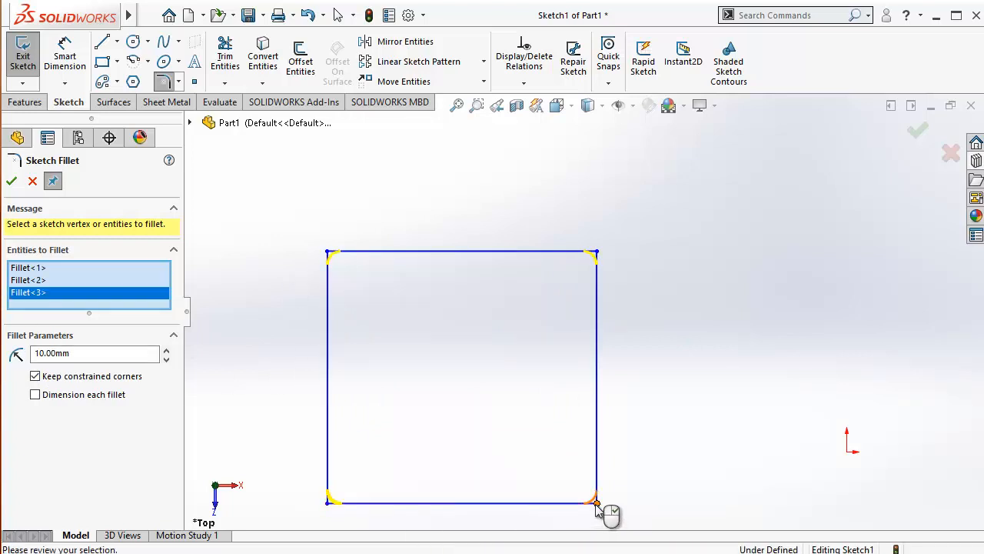
left_click(11, 181)
scroll(265, 286, "up", 4)
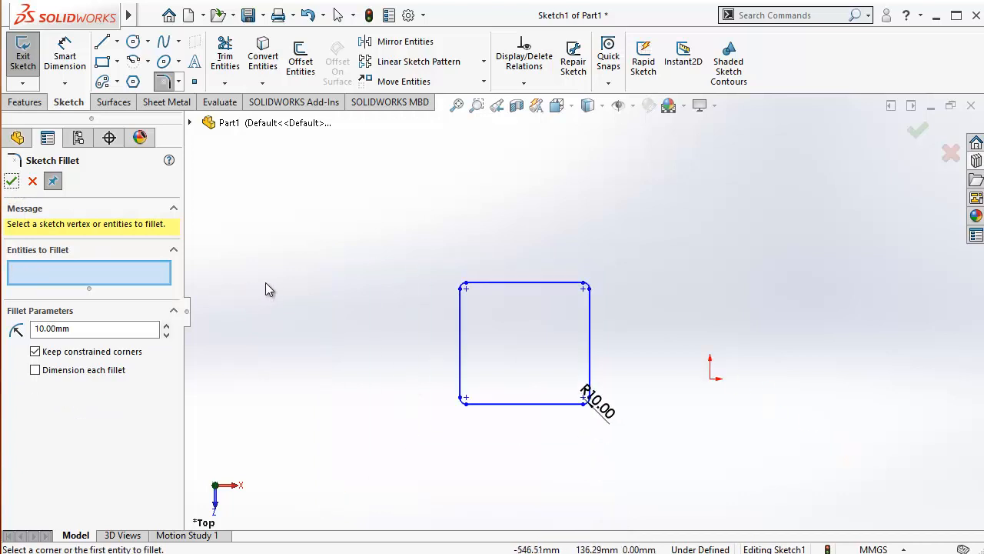
left_click(33, 180)
Sketch a closed four-point spline loop inside the rounded rectangle.
left_click(163, 41)
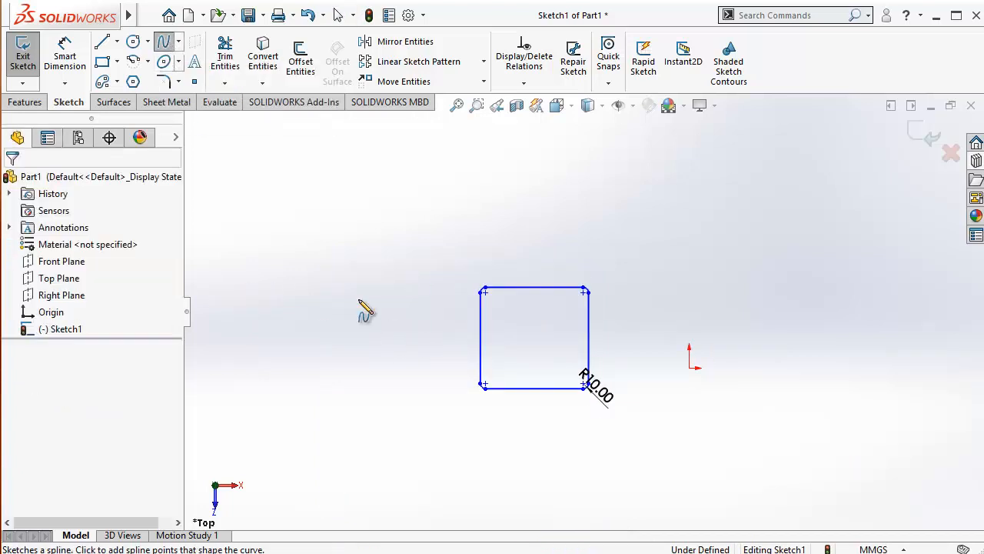
left_click(505, 326)
left_click(539, 301)
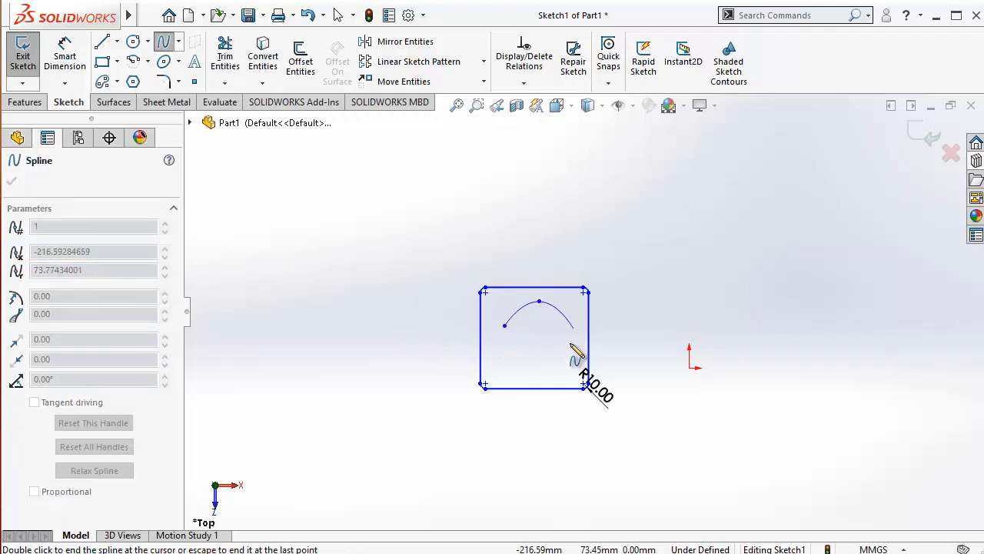
left_click(567, 351)
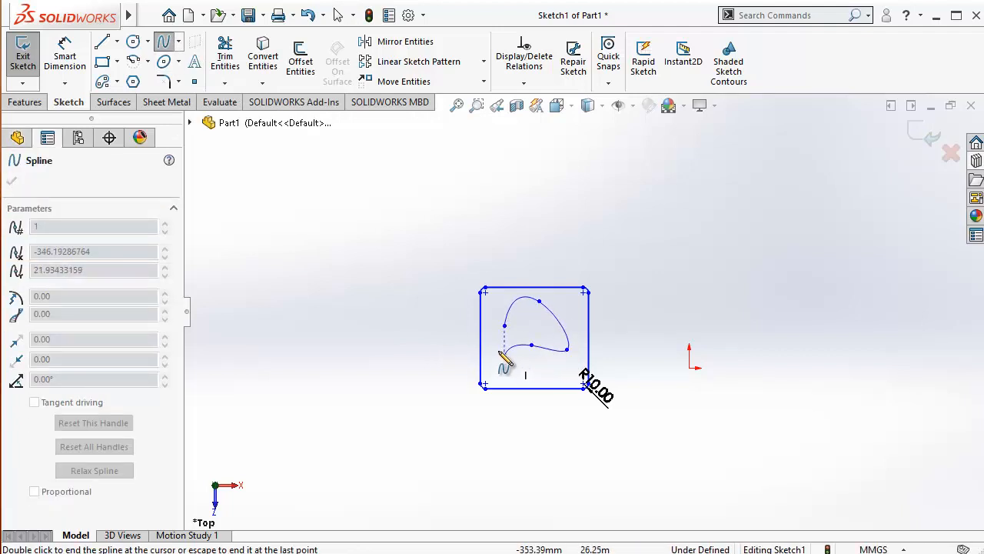
left_click(504, 326)
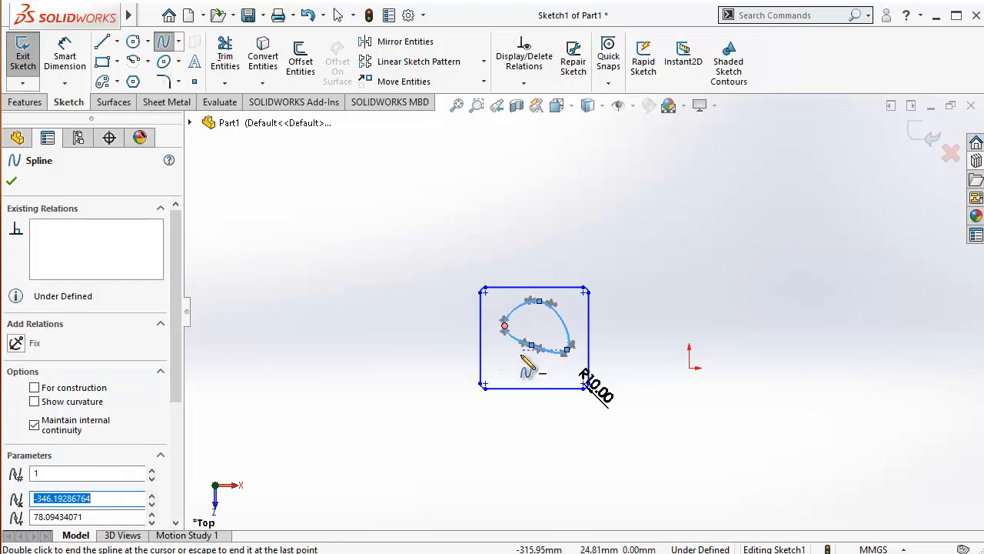
key("Escape")
Dimension the distance between the rectangle's top and bottom edges as 100 mm.
scroll(551, 346, "down", 4)
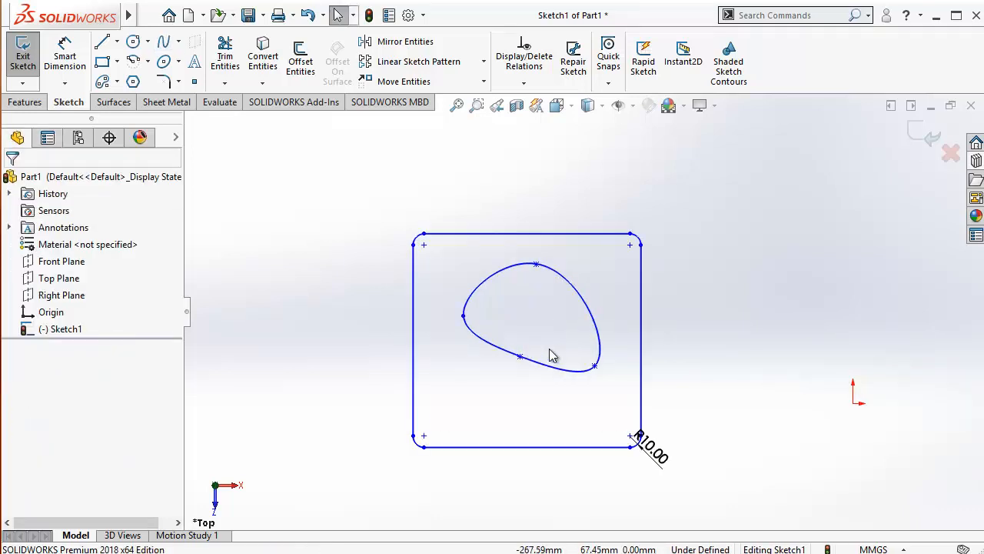
scroll(542, 360, "up", 2)
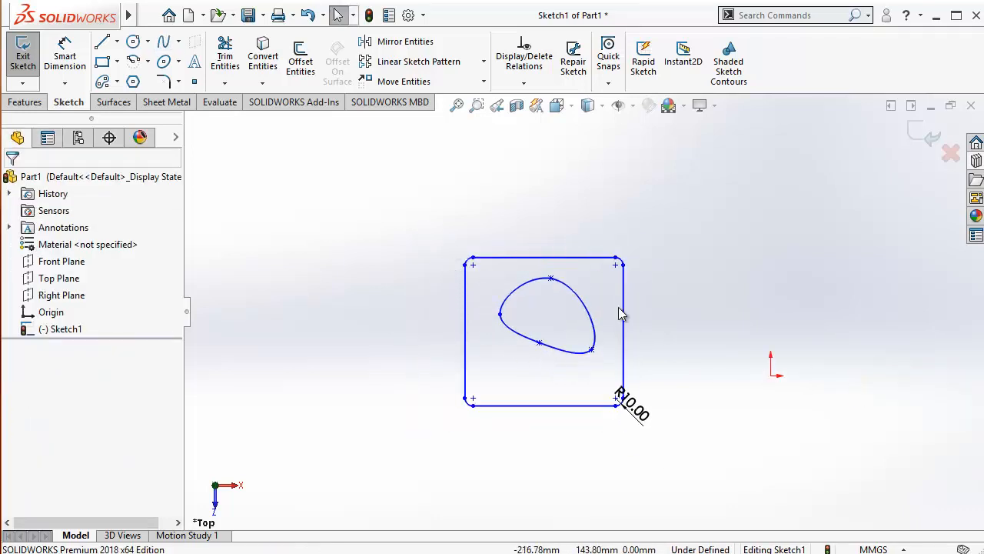
left_click(65, 56)
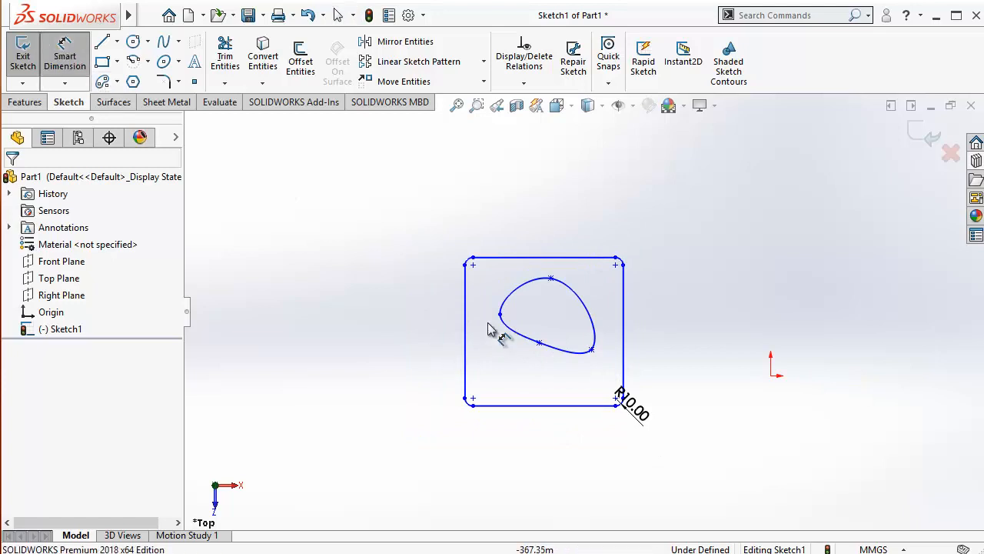
left_click(518, 258)
left_click(527, 405)
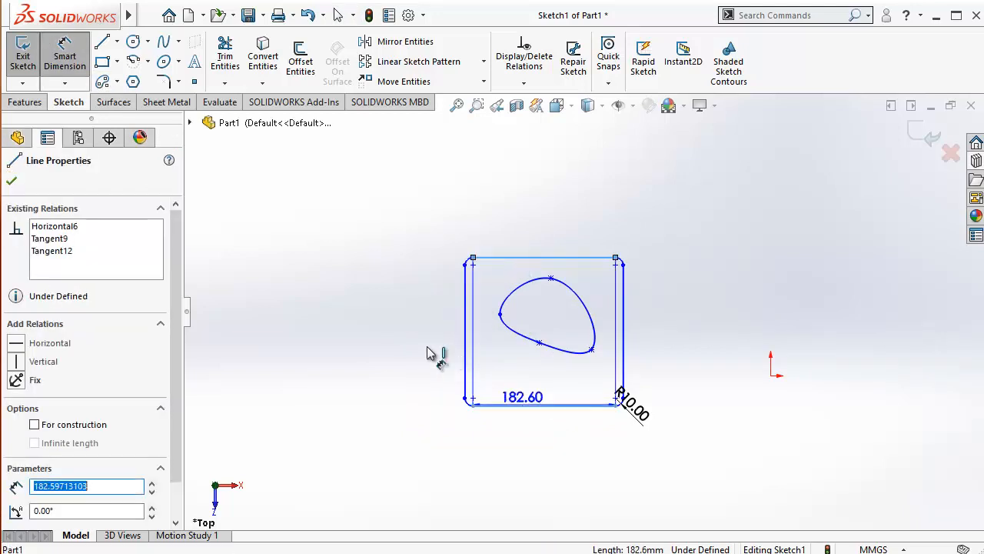
left_click(415, 344)
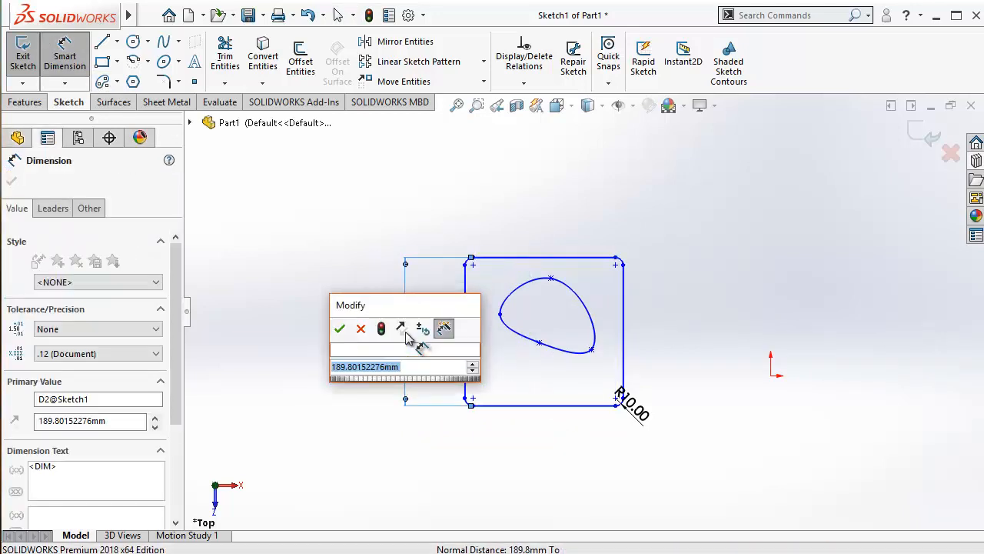
type("100")
key("Return")
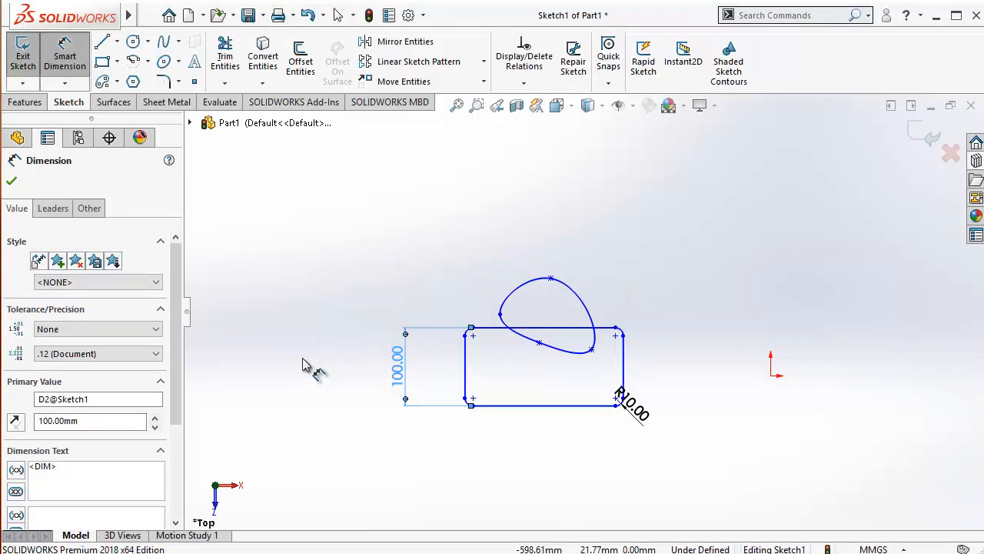
Dimension the straight part of the rectangle's bottom edge as 150 mm.
left_click(548, 405)
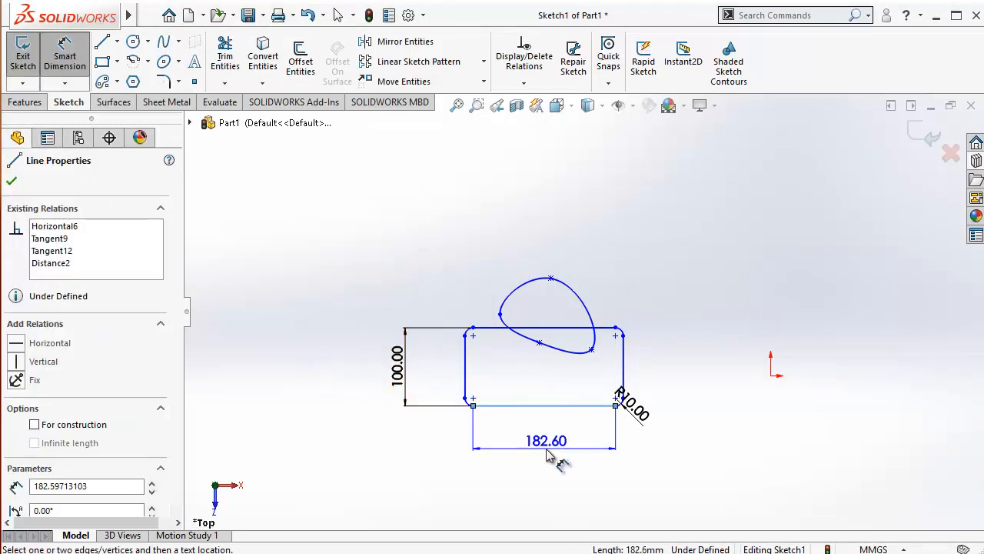
left_click(547, 455)
type("150")
key("Return")
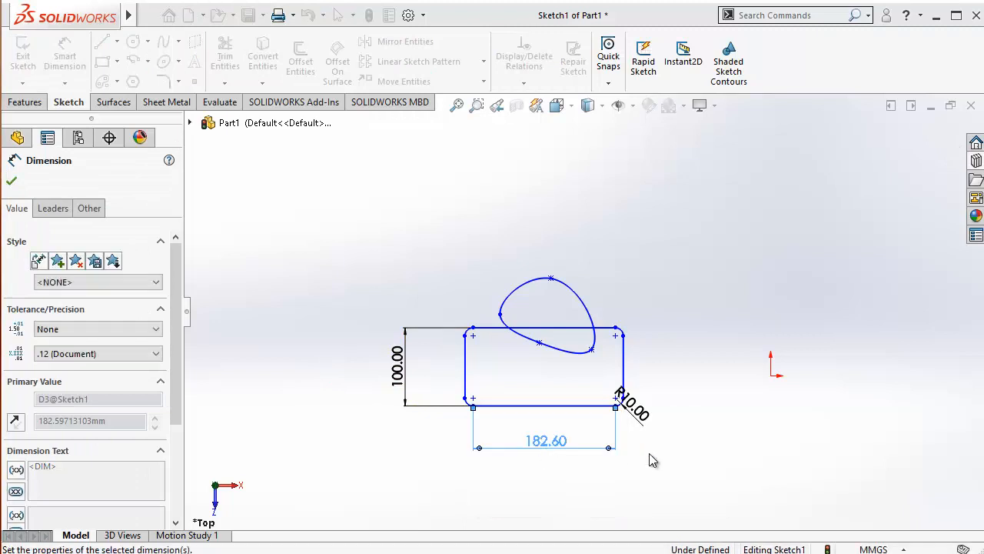
key("Escape")
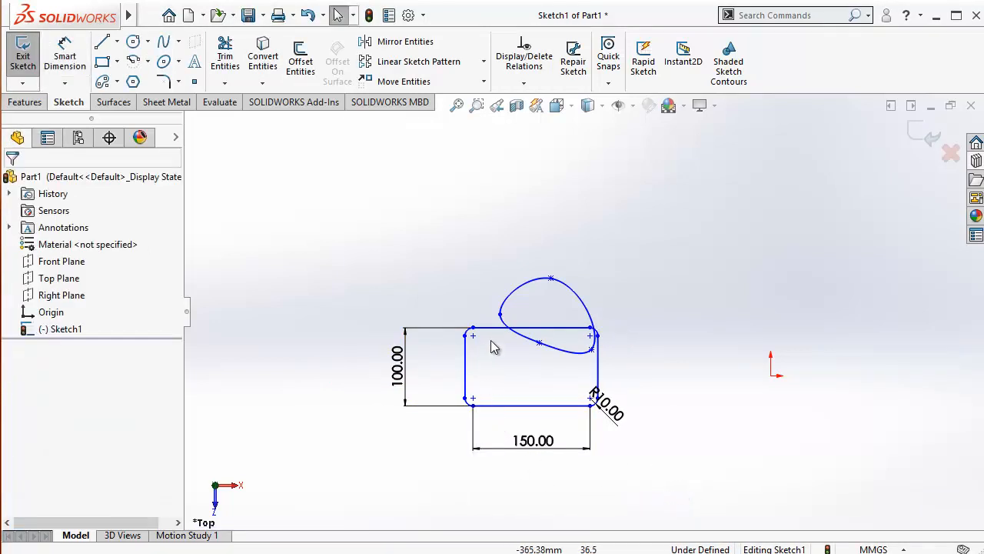
Move the rounded rectangle up around the spline and set its height to 110 mm.
left_click_drag(499, 334, 533, 296)
left_click(399, 320)
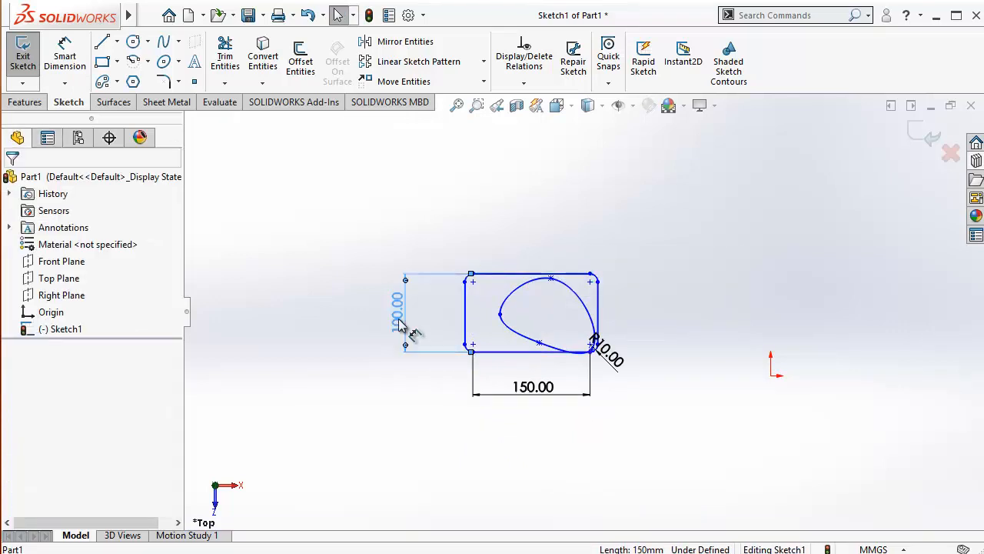
double_click(399, 320)
type("110")
key("Return")
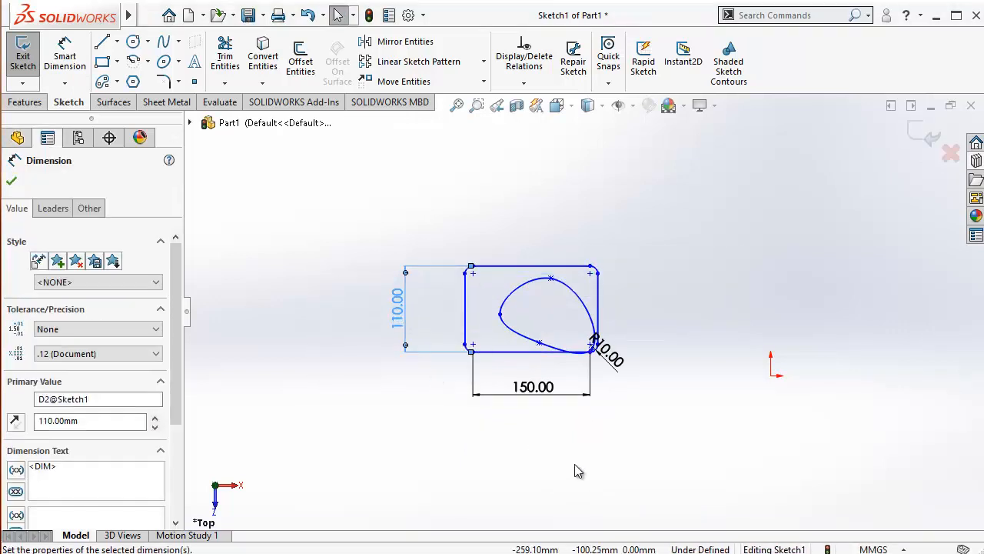
left_click(504, 443)
Shift the rounded rectangle slightly down and to the right so that it encloses the whole spline.
left_click(521, 362)
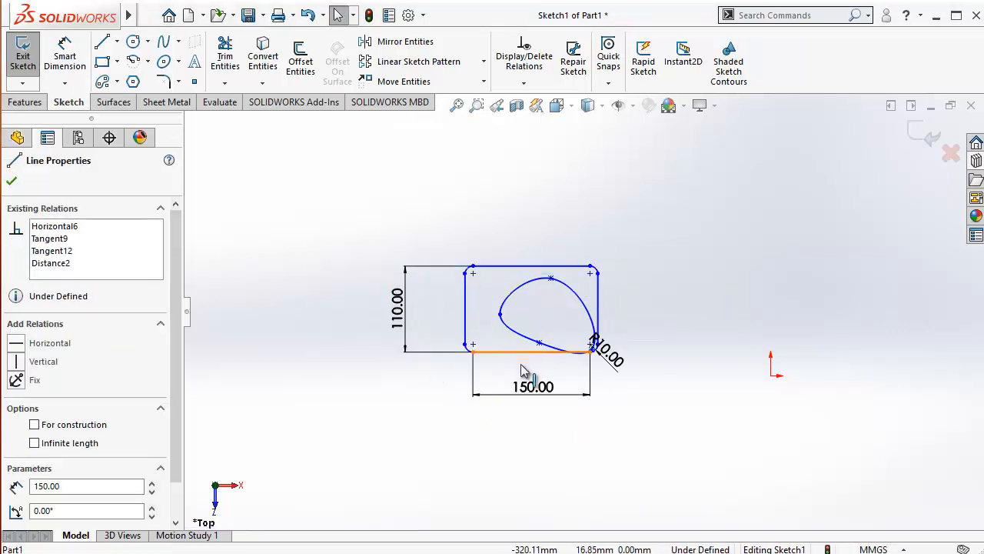
left_click_drag(522, 363, 527, 366)
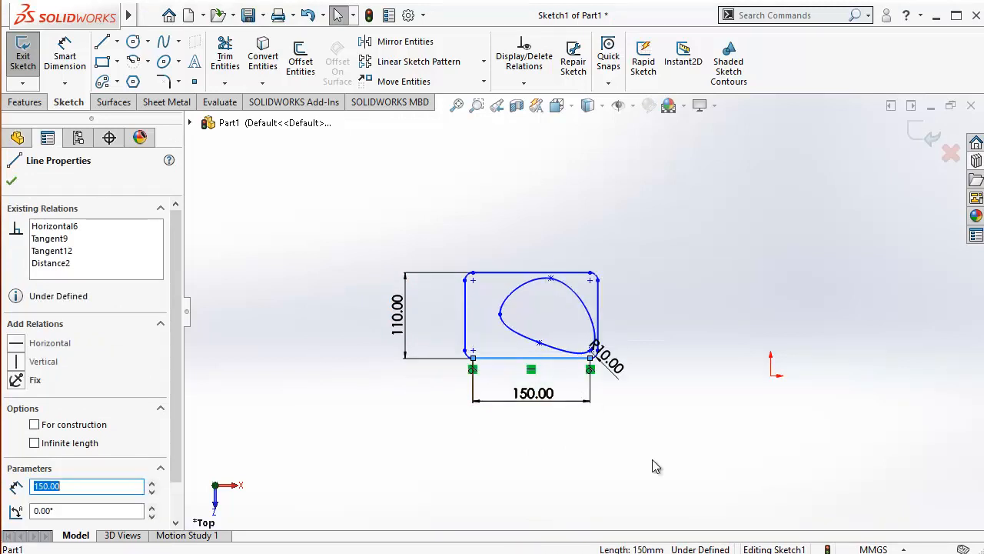
left_click(652, 459)
left_click_drag(600, 306, 617, 310)
left_click(654, 436)
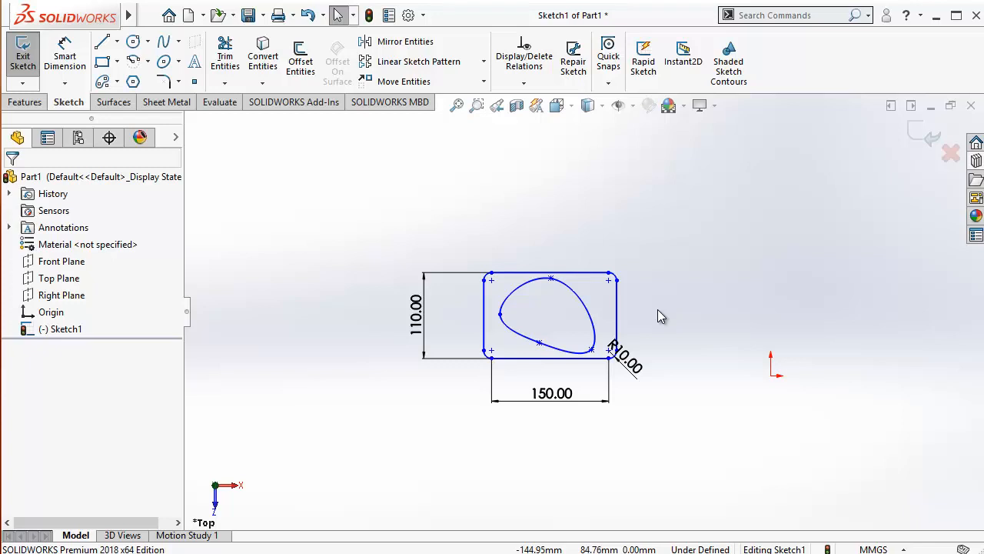
scroll(658, 311, "up", 5)
scroll(617, 323, "down", 4)
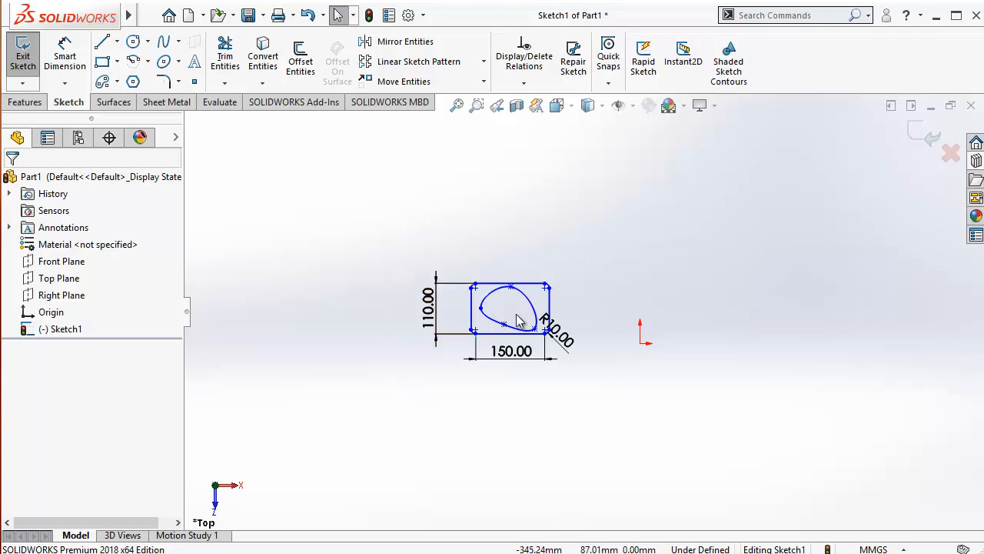
left_click(442, 69)
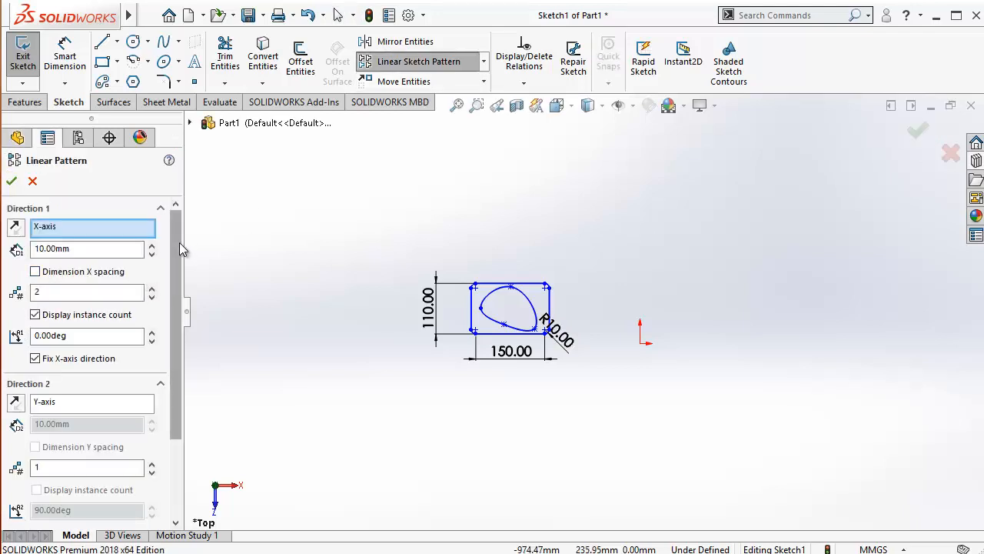
scroll(183, 323, "down", 3)
left_click(95, 481)
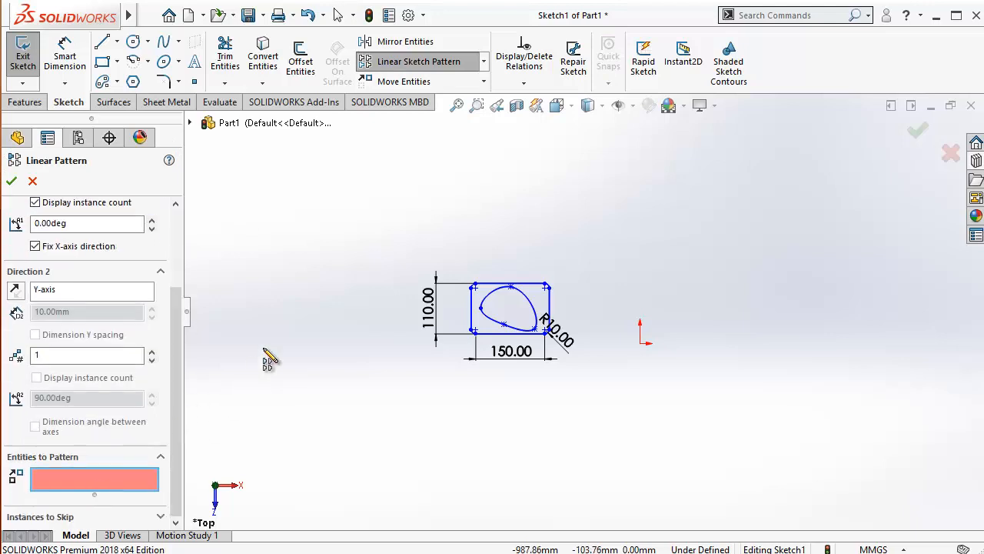
left_click(32, 181)
Start a linear sketch pattern along the X-axis with the whole rounded rectangle and its inner spline as the entities to pattern.
left_click_drag(369, 231, 605, 398)
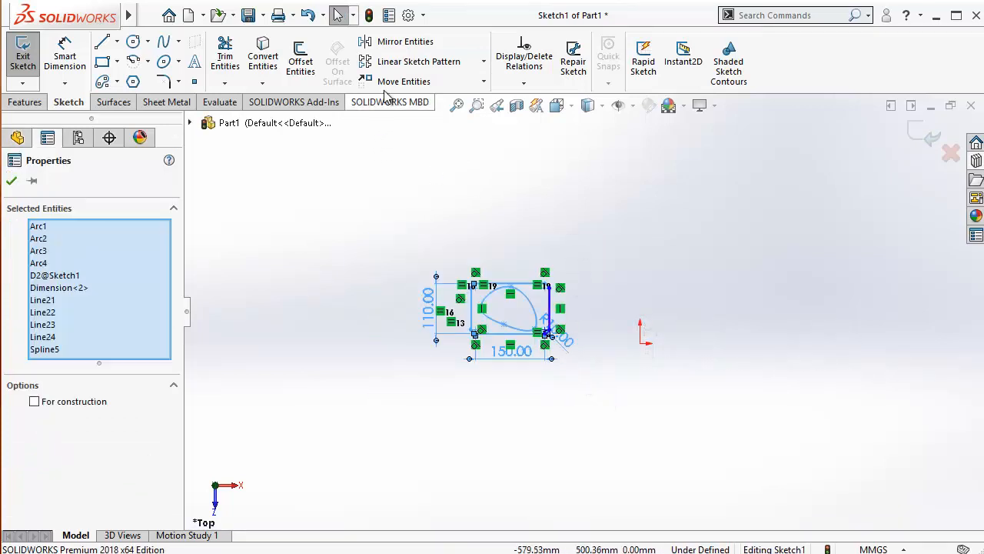
left_click(409, 66)
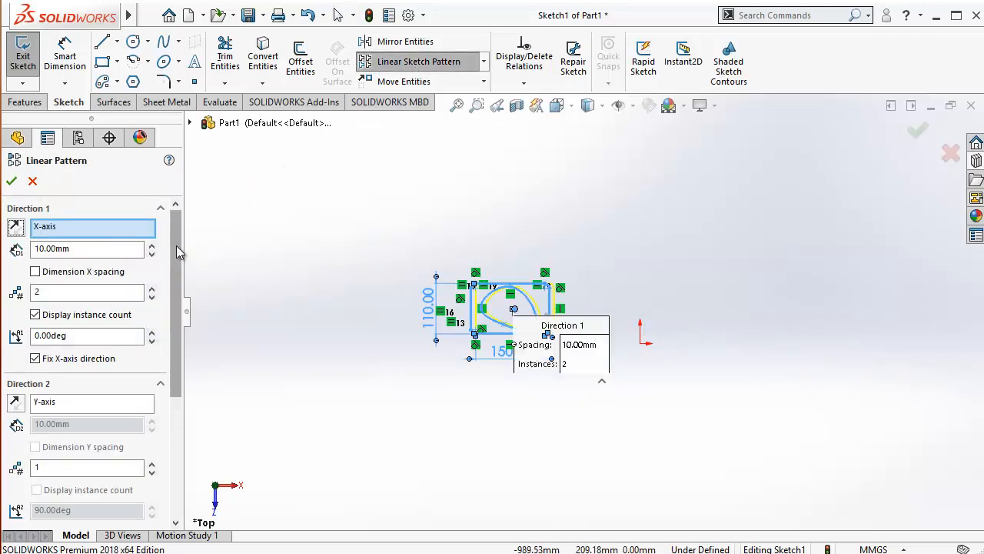
left_click_drag(175, 248, 192, 376)
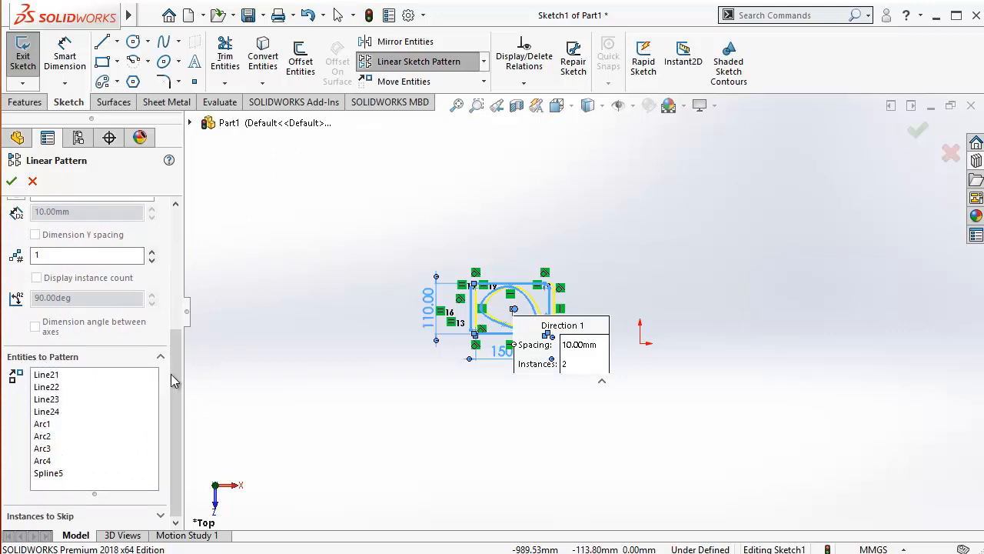
left_click_drag(171, 374, 177, 218)
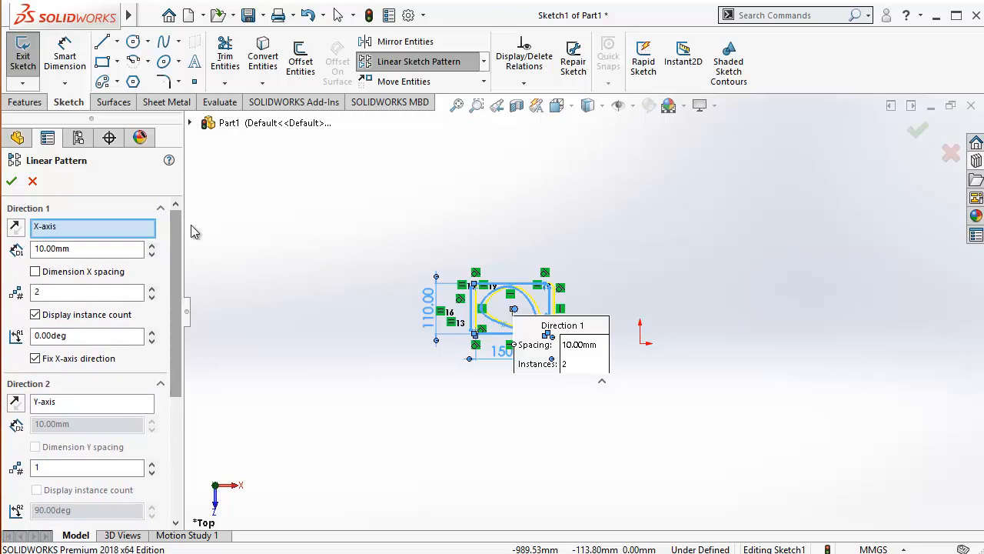
Set the pattern's X-axis spacing to 200 mm.
scroll(563, 308, "down", 3)
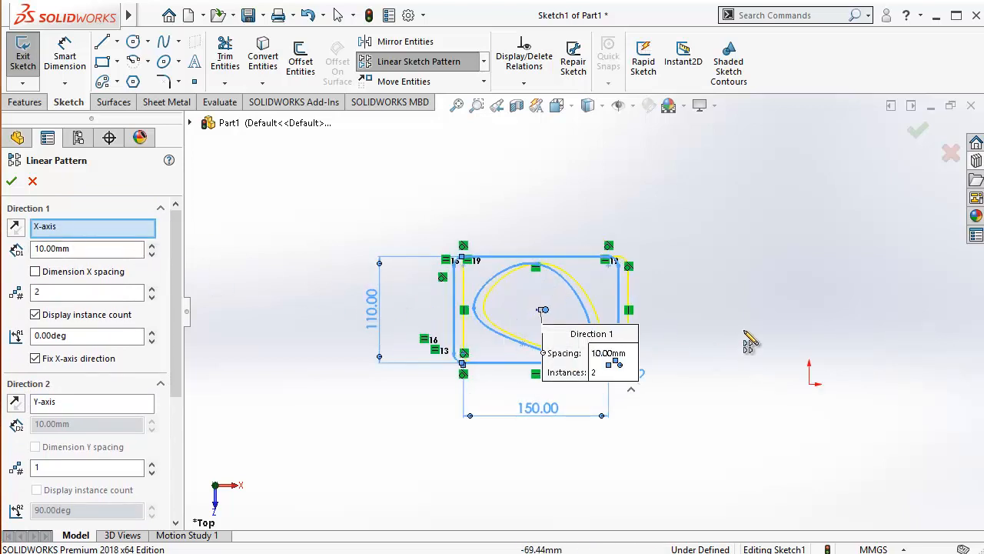
scroll(747, 342, "up", 2)
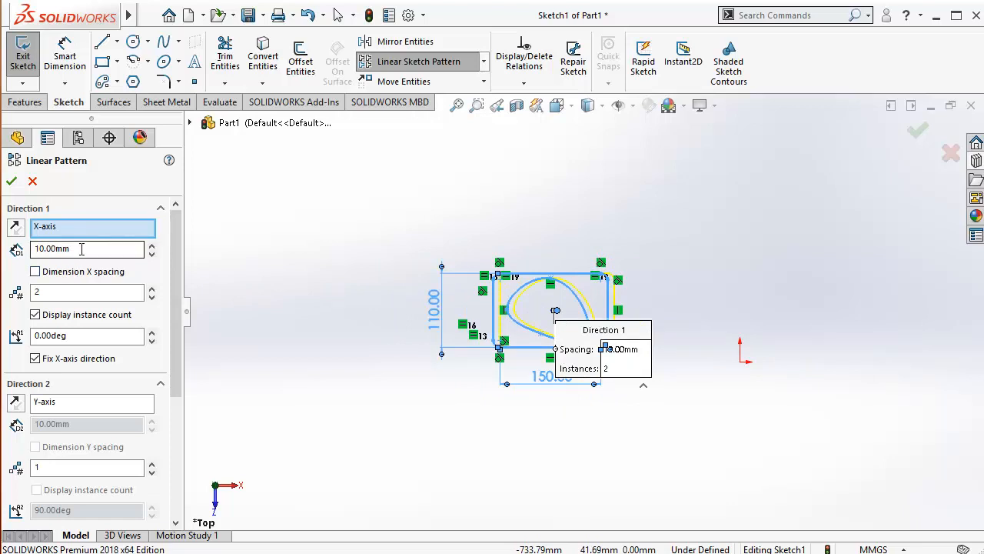
left_click_drag(82, 249, 32, 255)
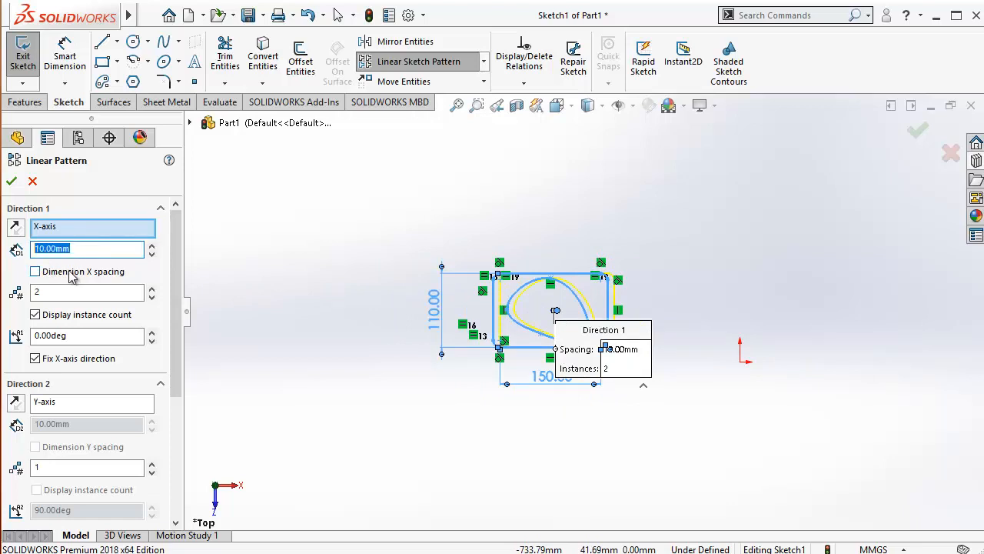
scroll(555, 354, "down", 4)
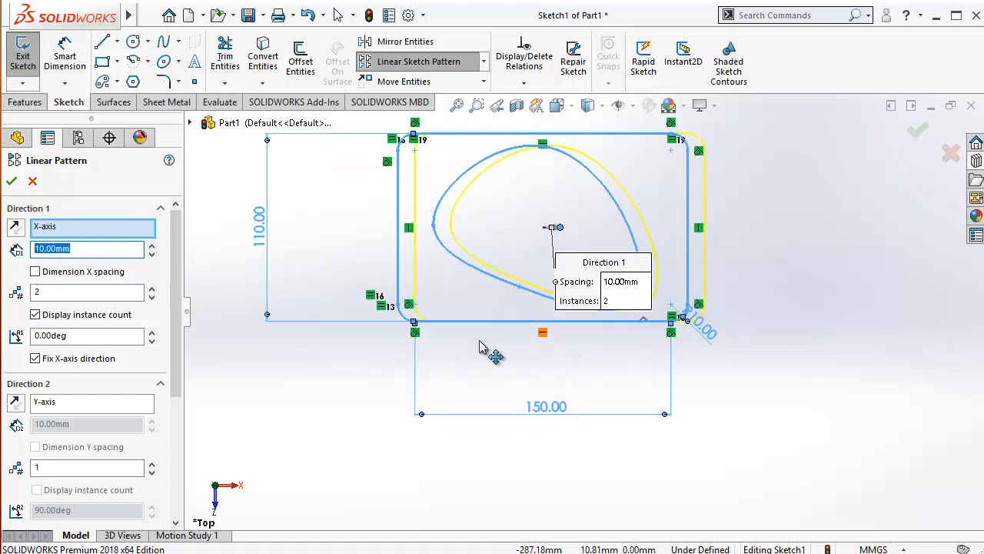
scroll(637, 308, "down", 4)
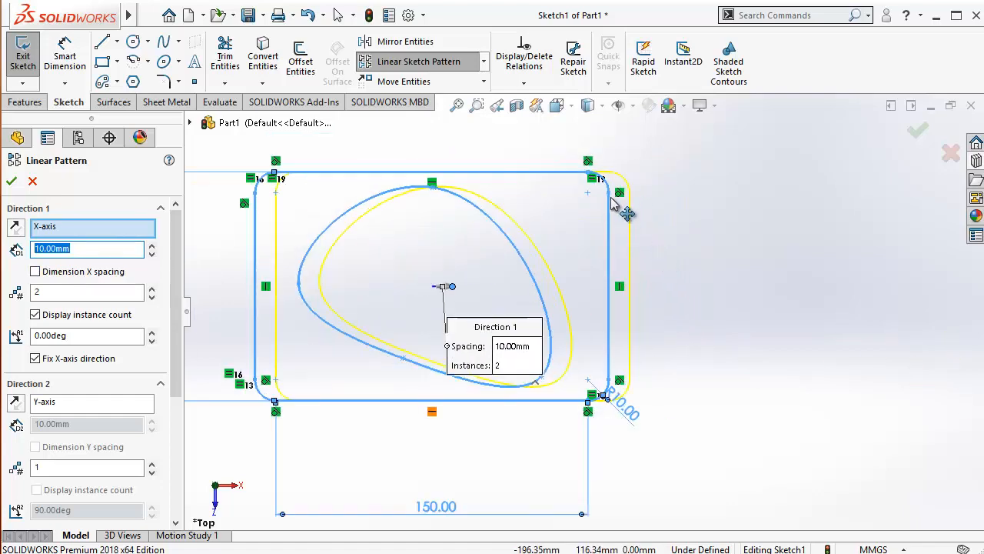
scroll(567, 248, "up", 2)
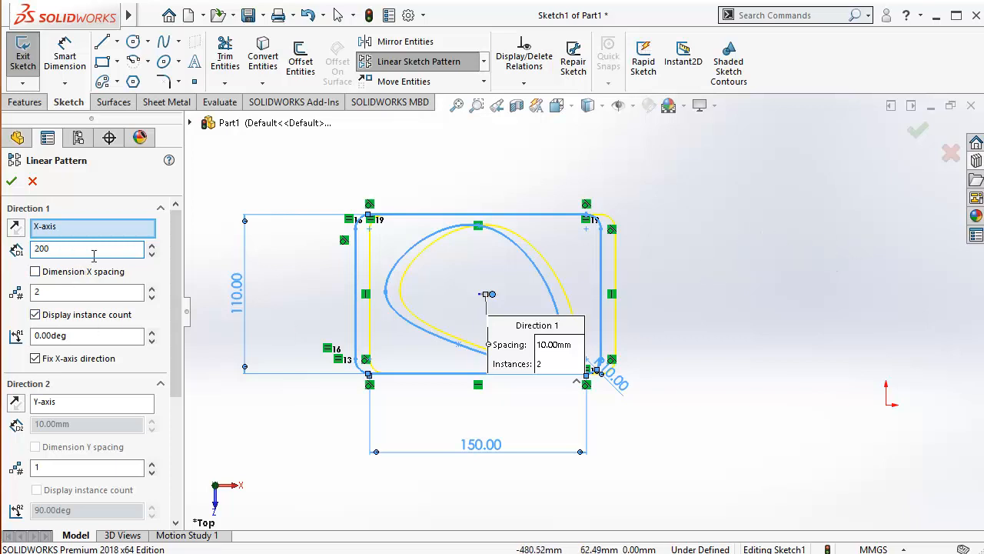
key("Return")
Set the number of pattern instances along the X-axis to 8.
scroll(586, 314, "up", 6)
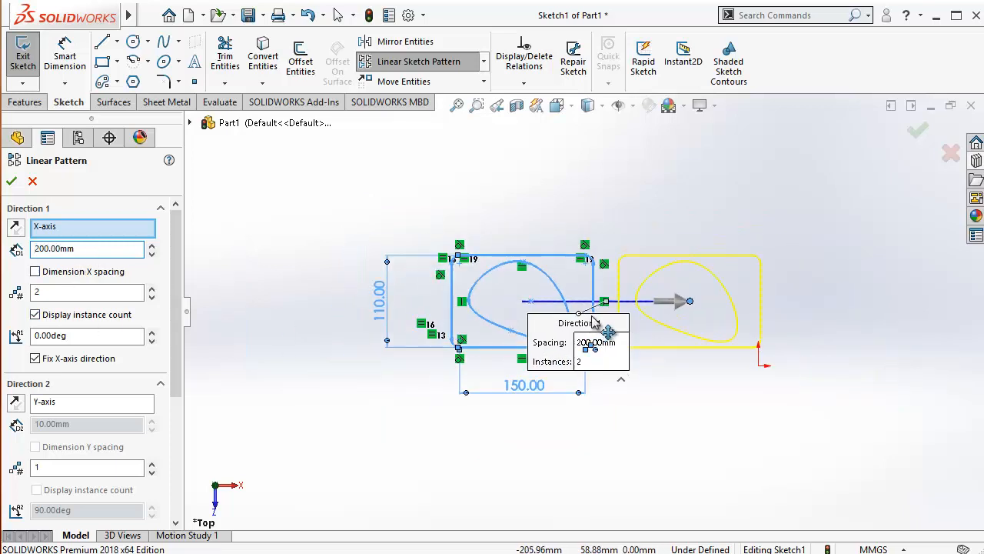
scroll(732, 317, "down", 2)
scroll(696, 321, "up", 2)
scroll(691, 321, "down", 2)
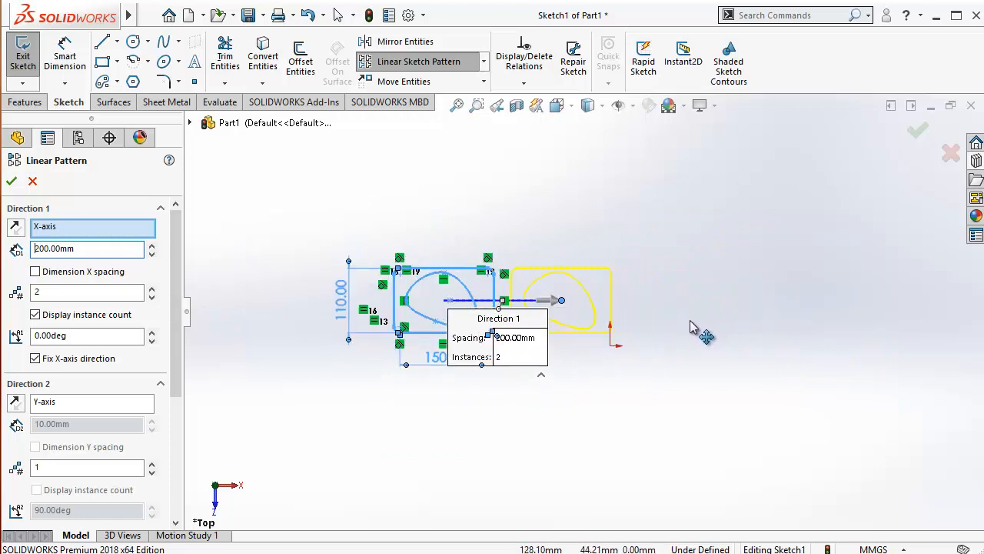
scroll(448, 284, "down", 4)
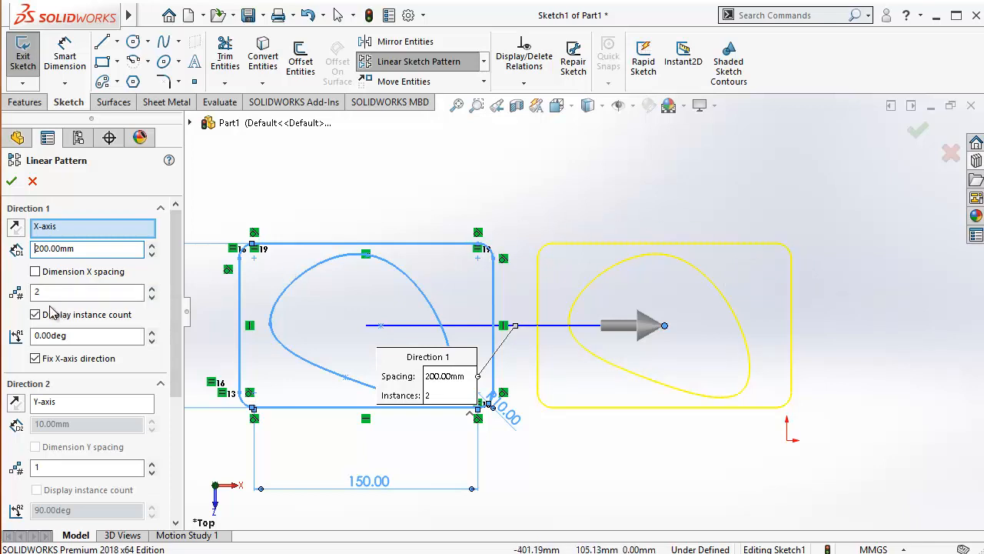
left_click_drag(46, 293, 23, 300)
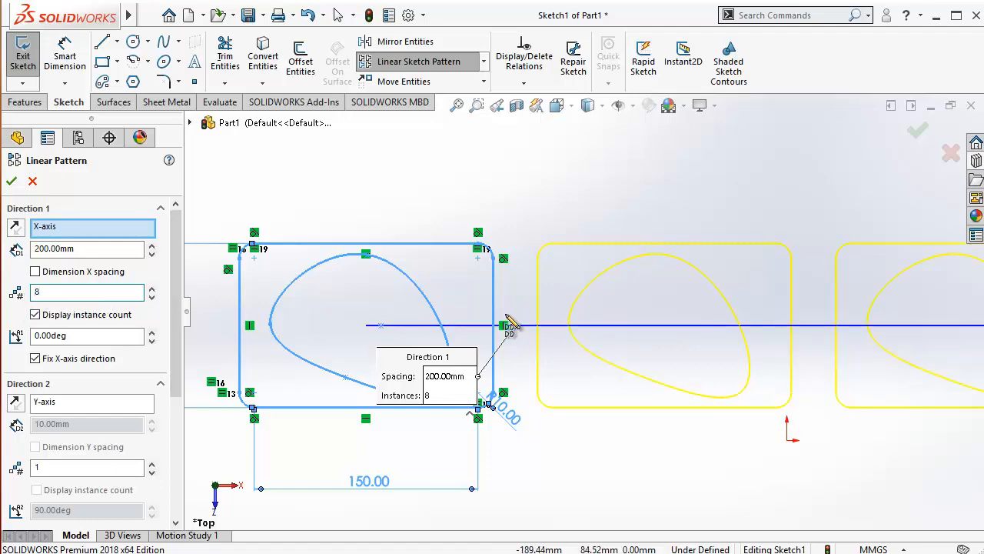
Set the number of pattern instances along the Y-axis to 6.
scroll(509, 325, "up", 3)
scroll(784, 329, "down", 2)
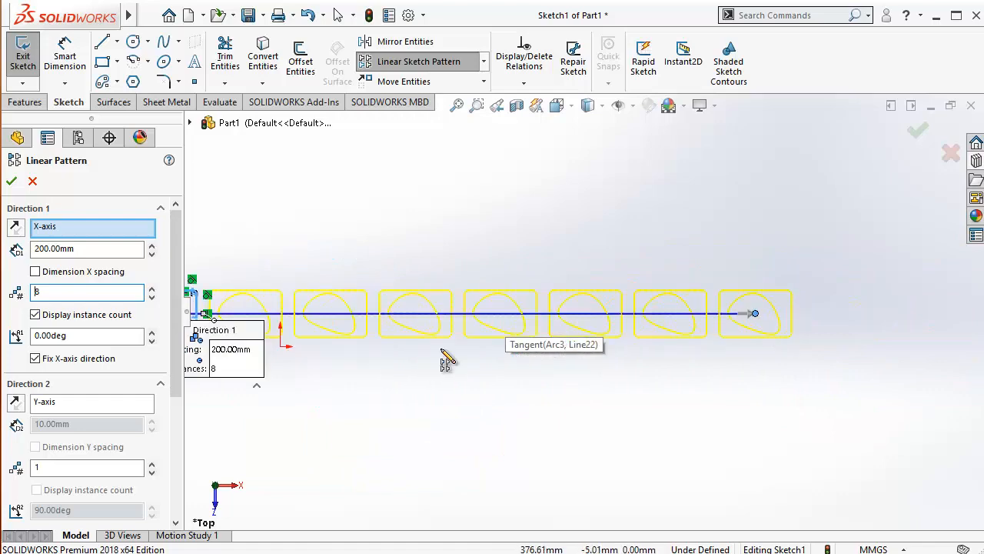
scroll(392, 353, "up", 2)
scroll(325, 361, "down", 2)
scroll(283, 286, "down", 1)
scroll(276, 275, "down", 2)
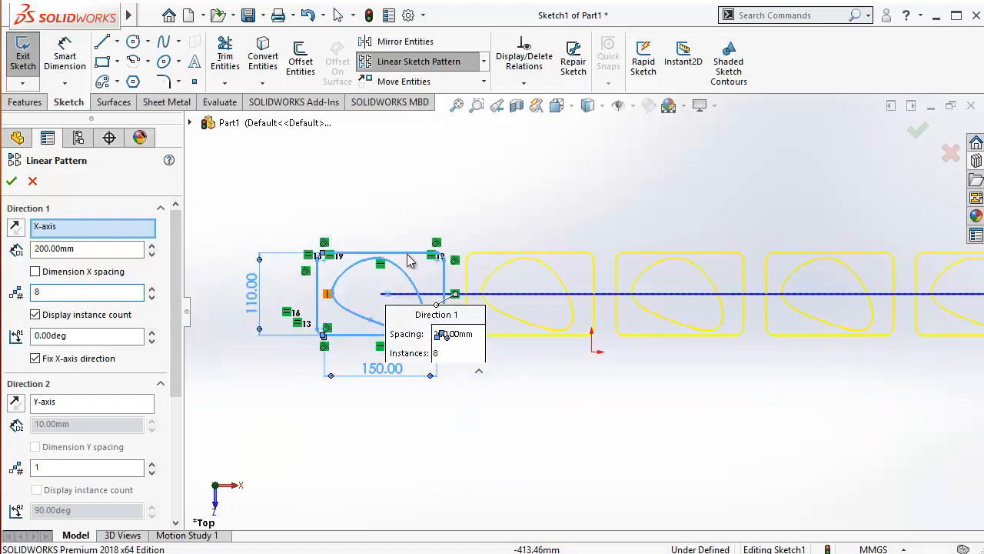
scroll(388, 411, "up", 3)
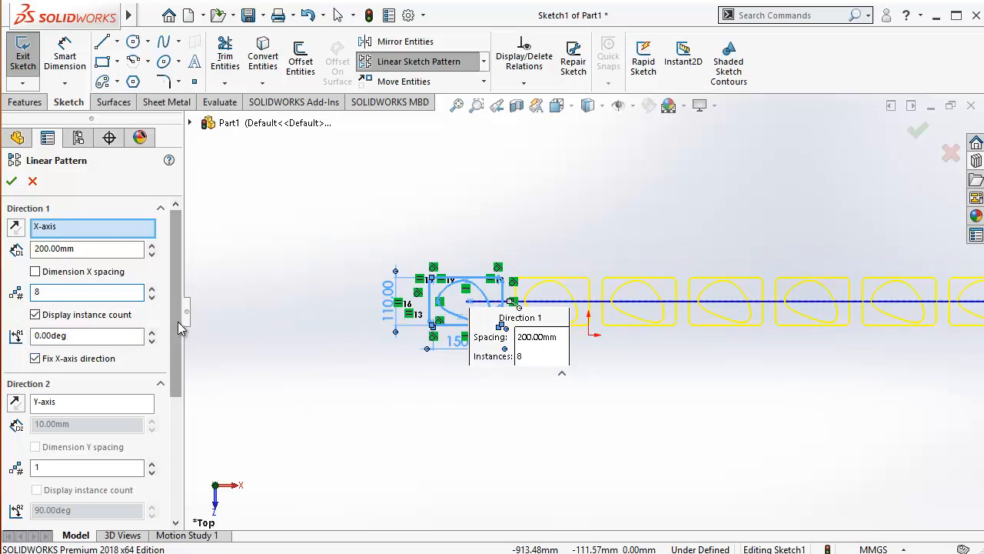
left_click_drag(177, 323, 177, 417)
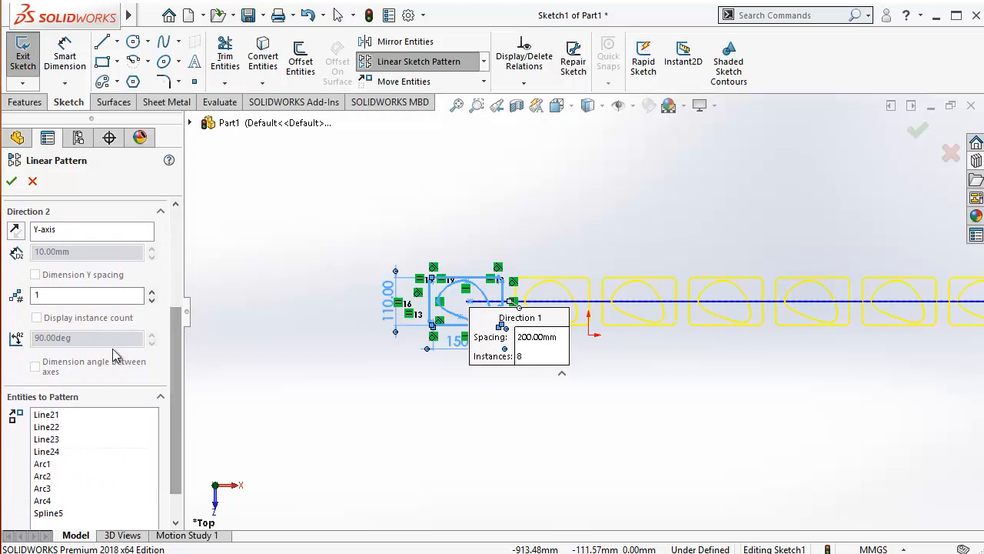
left_click(38, 296)
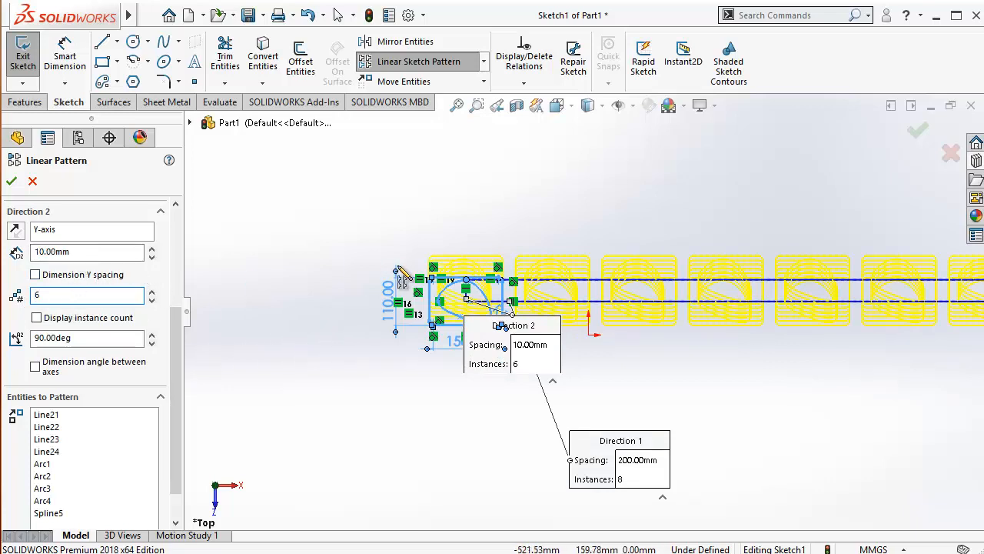
Set the pattern's Y-axis spacing to 120 mm.
scroll(461, 304, "down", 8)
scroll(461, 303, "down", 3)
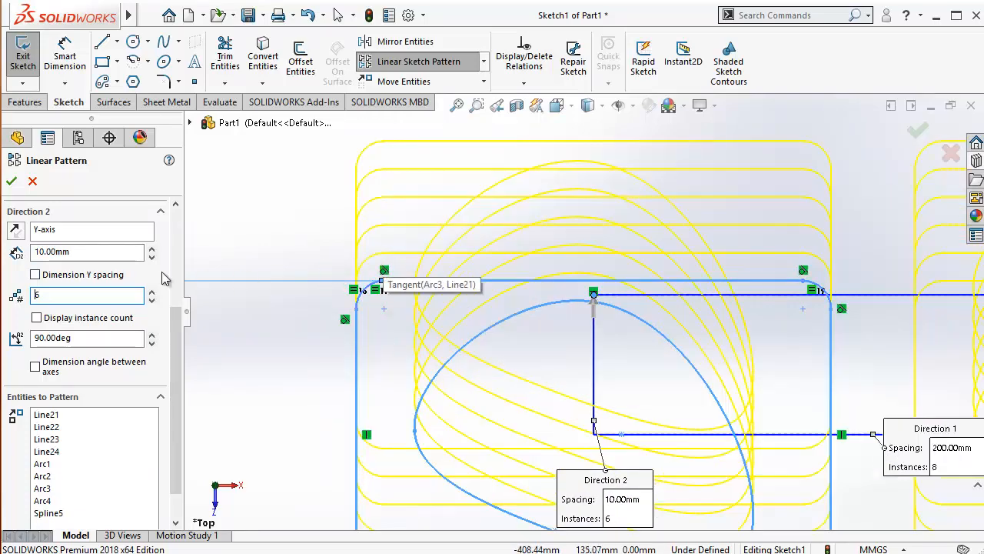
left_click(65, 255)
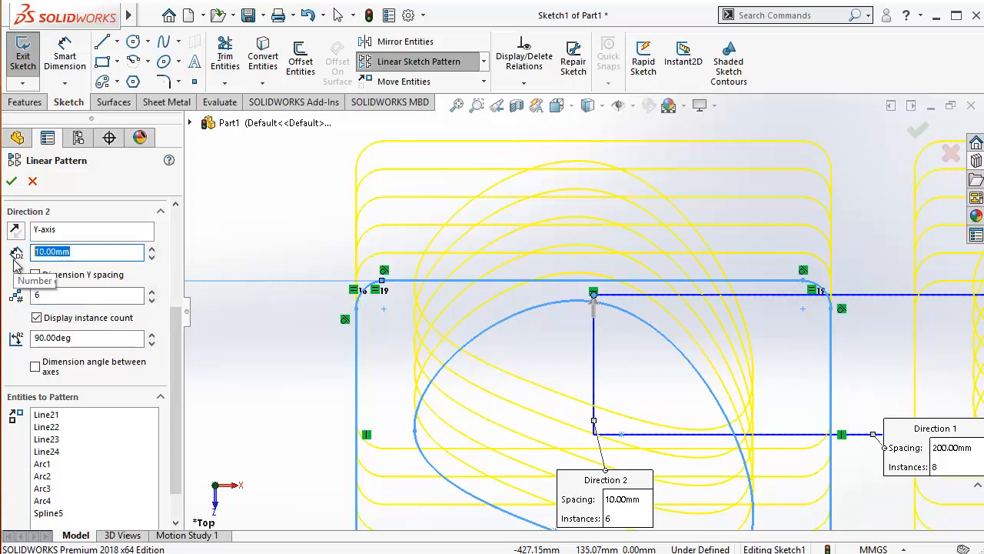
type("1")
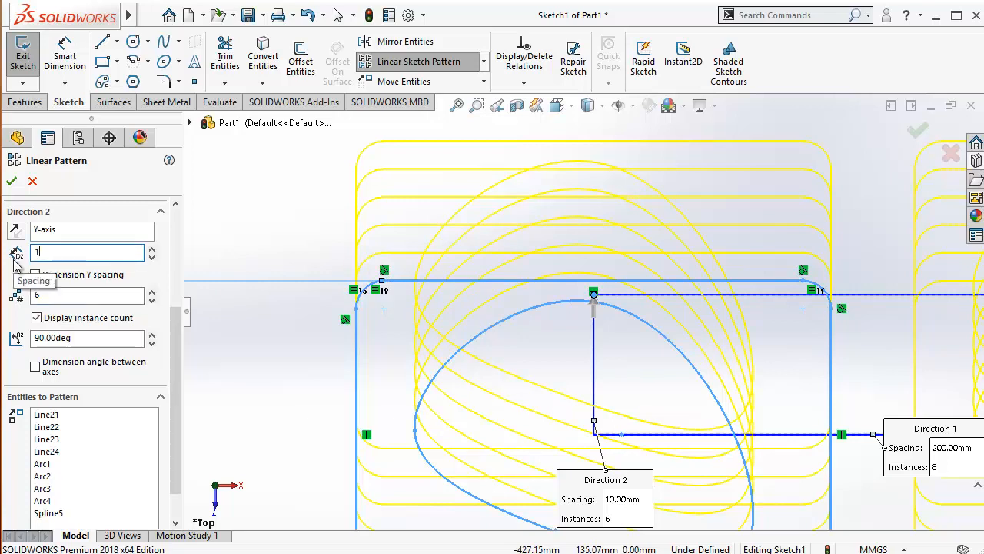
type("20")
key("Return")
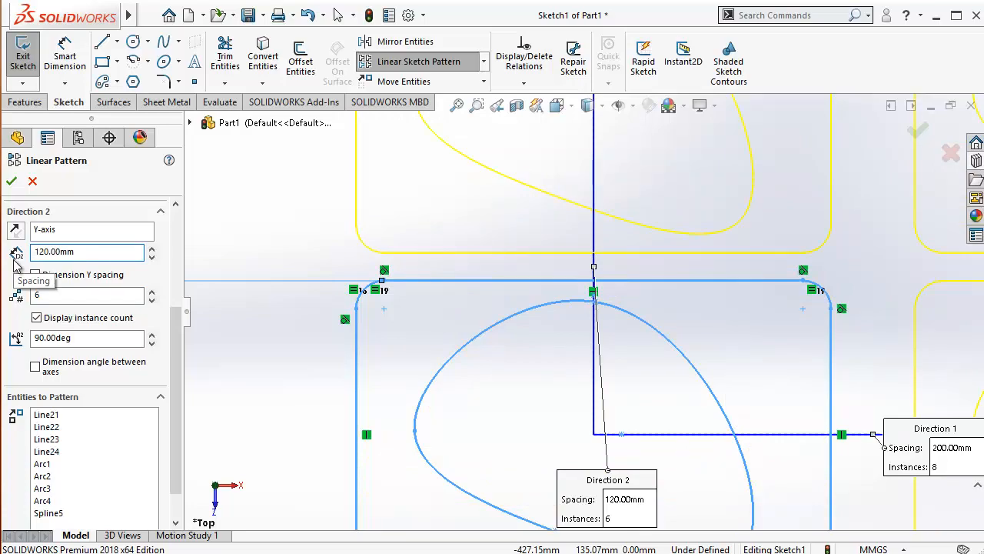
Check the previewed grid of rounded rectangles and splines and accept the linear sketch pattern.
scroll(393, 351, "up", 10)
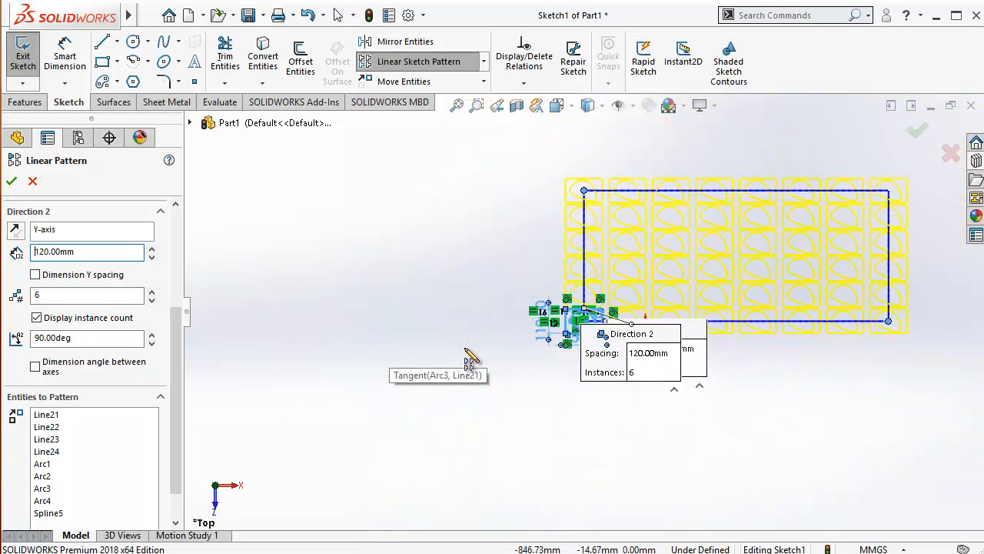
scroll(834, 243, "down", 4)
scroll(806, 271, "up", 2)
scroll(578, 369, "up", 2)
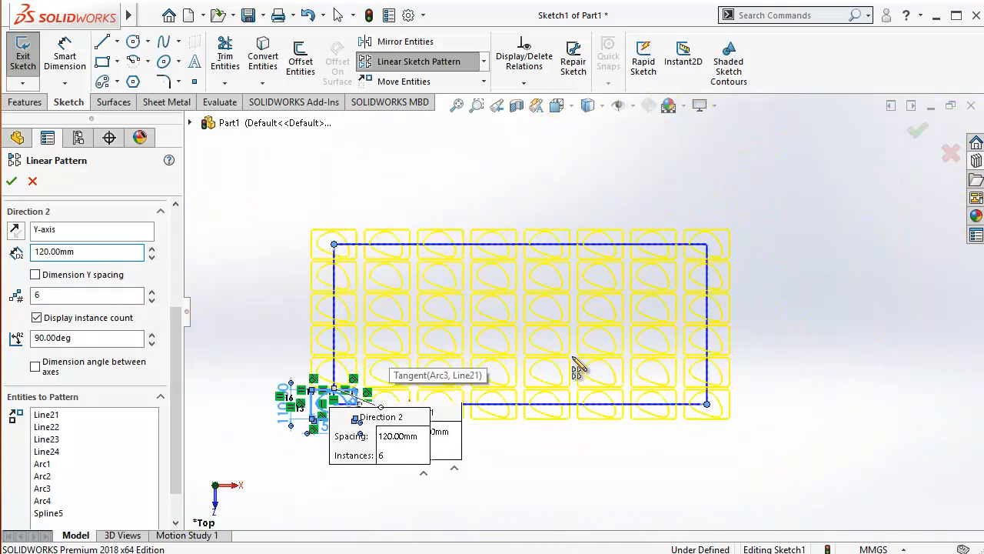
scroll(275, 327, "down", 2)
scroll(275, 327, "up", 1)
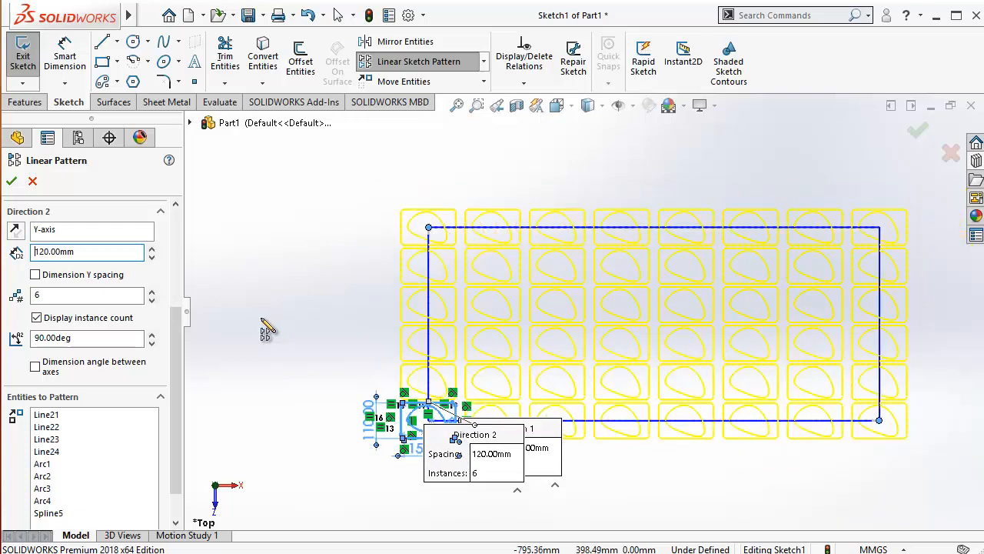
left_click(11, 184)
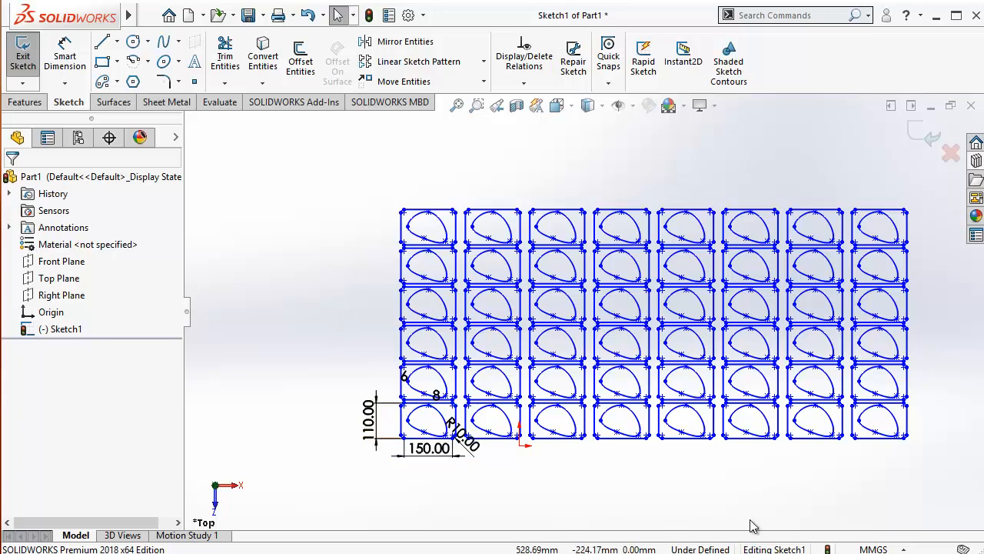
Examine the patterned grid and the instance count labels near the original rectangle.
scroll(610, 483, "down", 1)
scroll(626, 454, "up", 2)
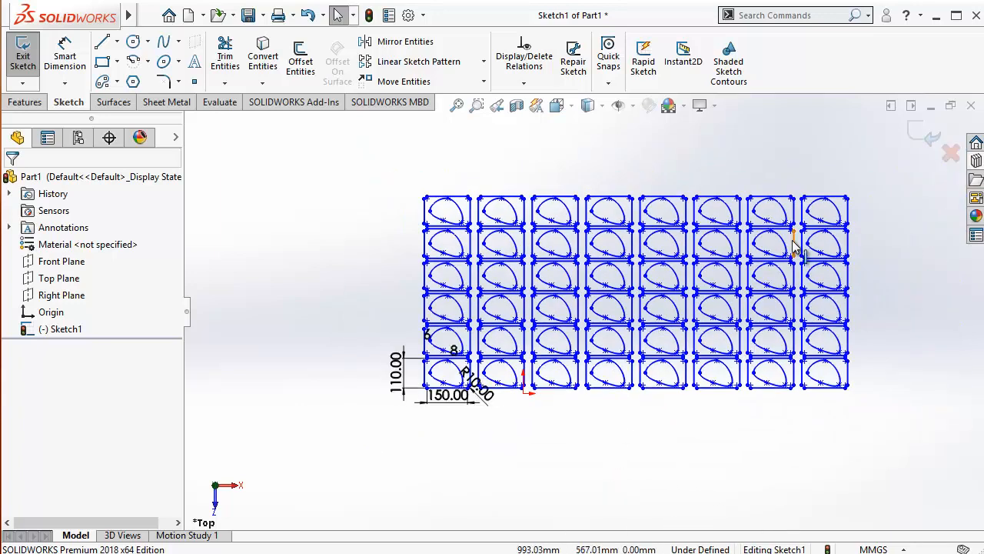
scroll(796, 246, "down", 2)
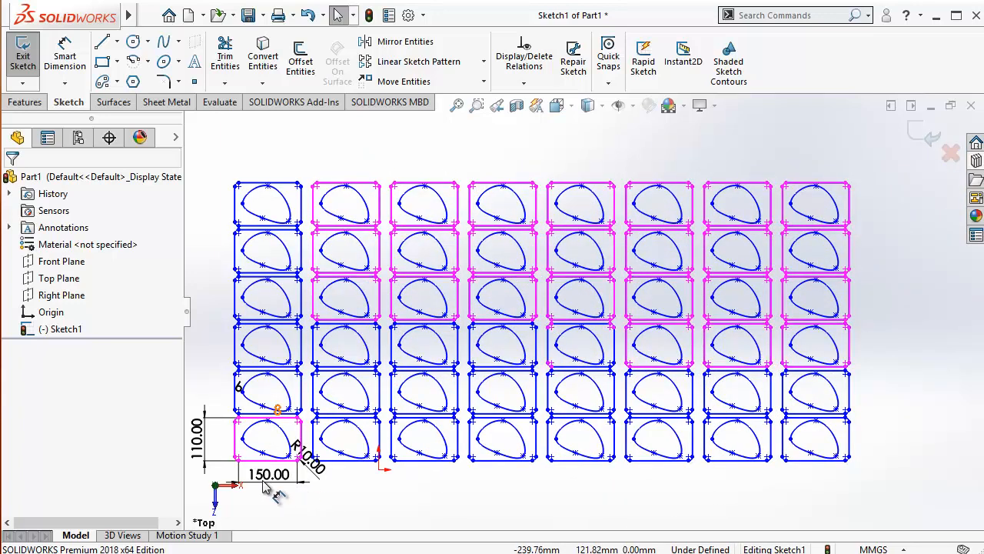
scroll(284, 483, "up", 1)
scroll(345, 461, "down", 1)
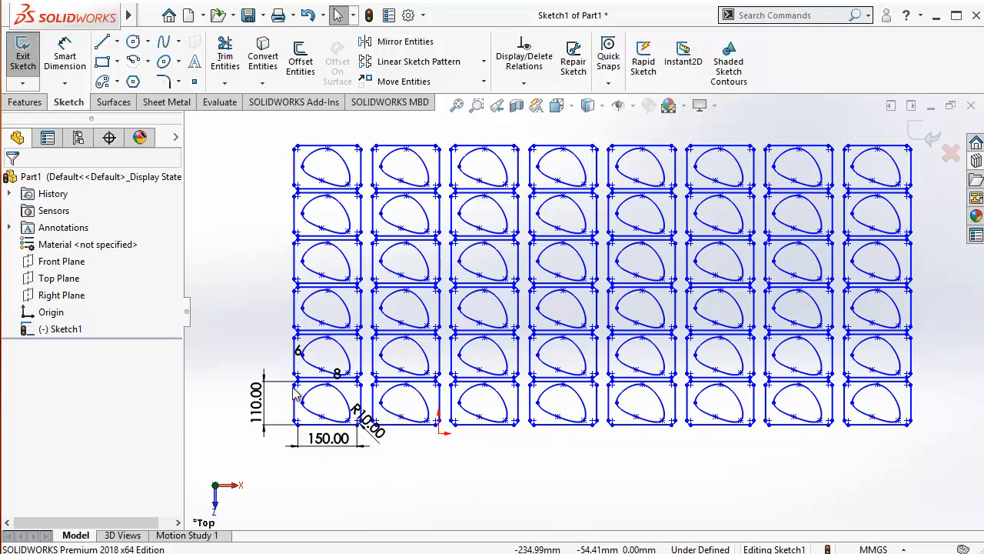
scroll(304, 396, "down", 1)
scroll(316, 365, "up", 1)
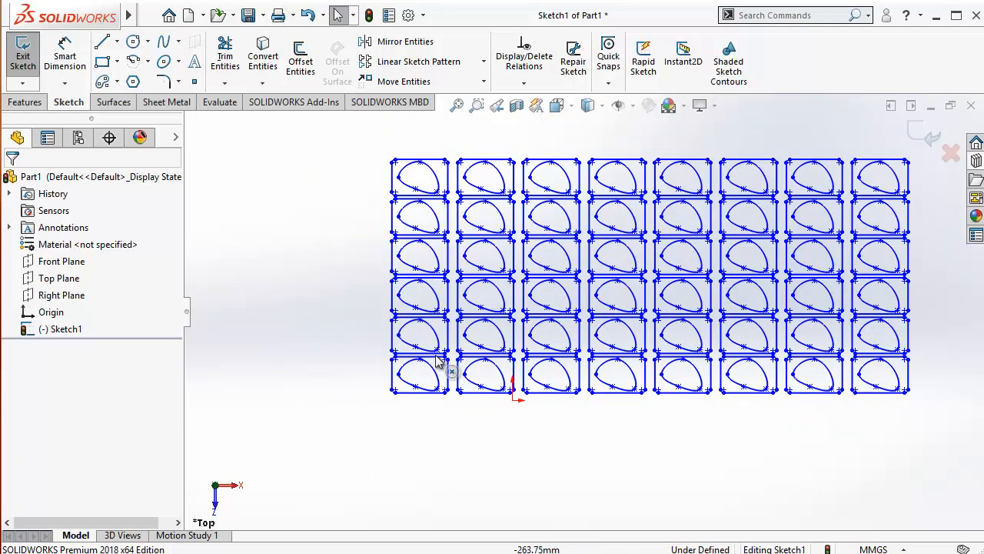
Set the pattern's X-axis instance count dimension to 6.
scroll(419, 355, "down", 2)
scroll(369, 355, "down", 2)
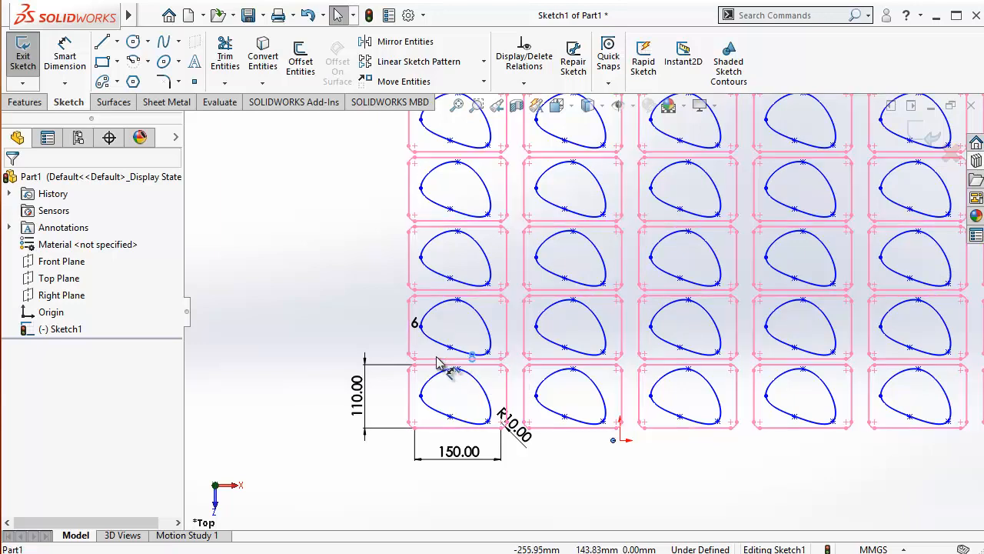
left_click(334, 341)
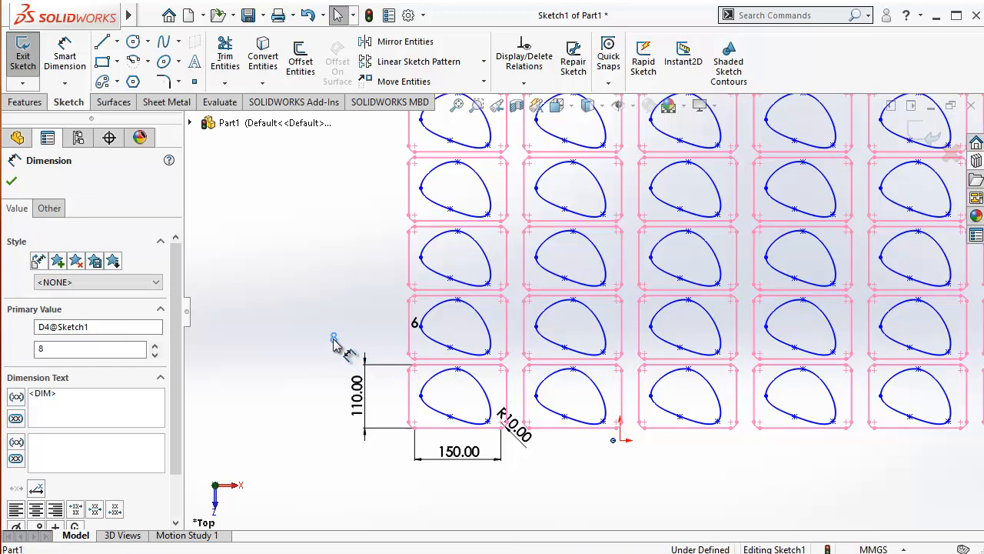
double_click(333, 341)
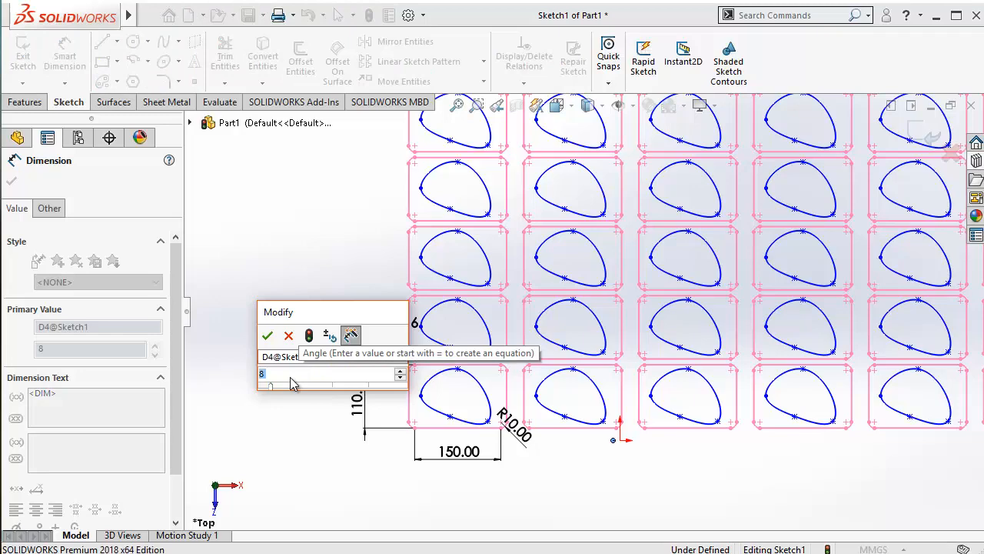
type("6")
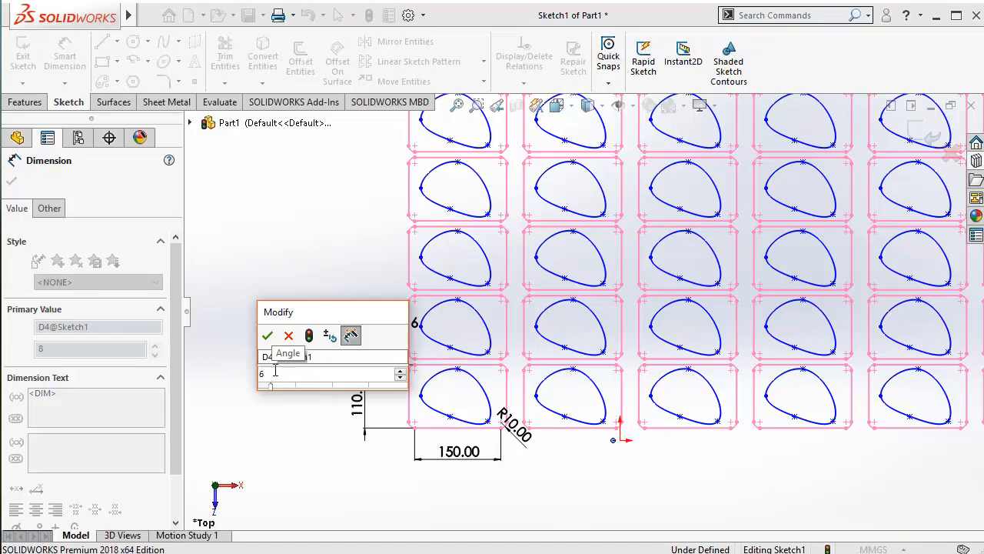
scroll(822, 446, "up", 5)
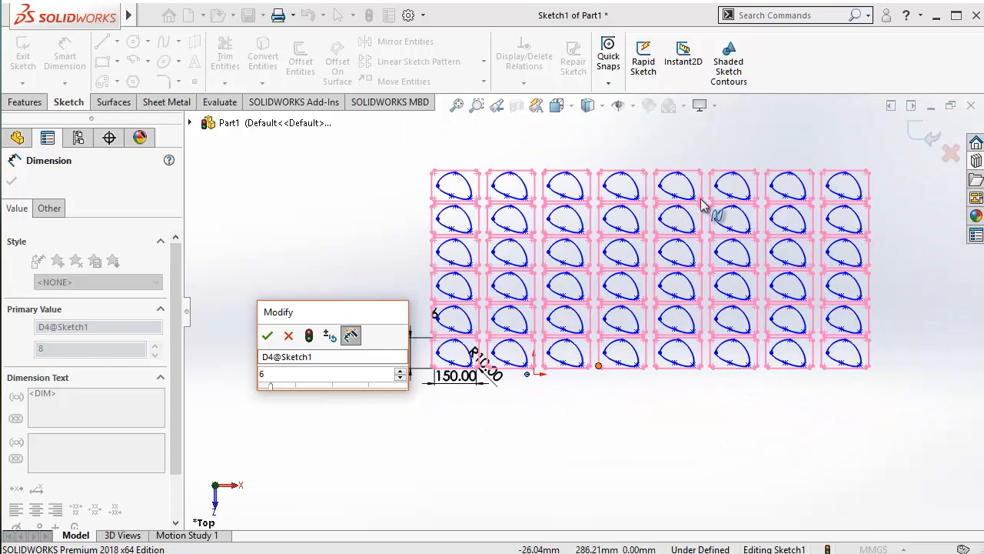
left_click(268, 337)
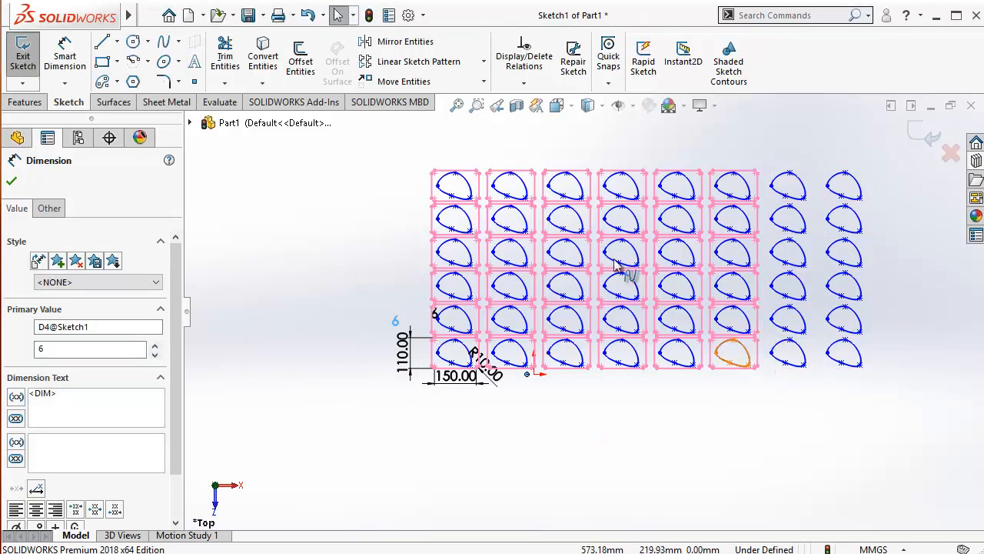
left_click(354, 291)
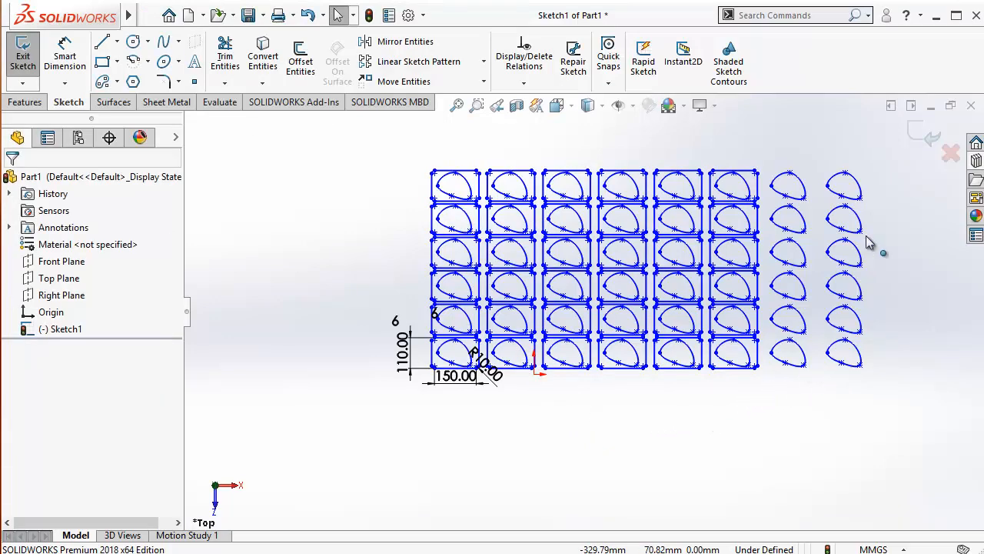
Delete the leftover splines without rectangles in the last two columns beside the six-column grid.
scroll(432, 352, "down", 1)
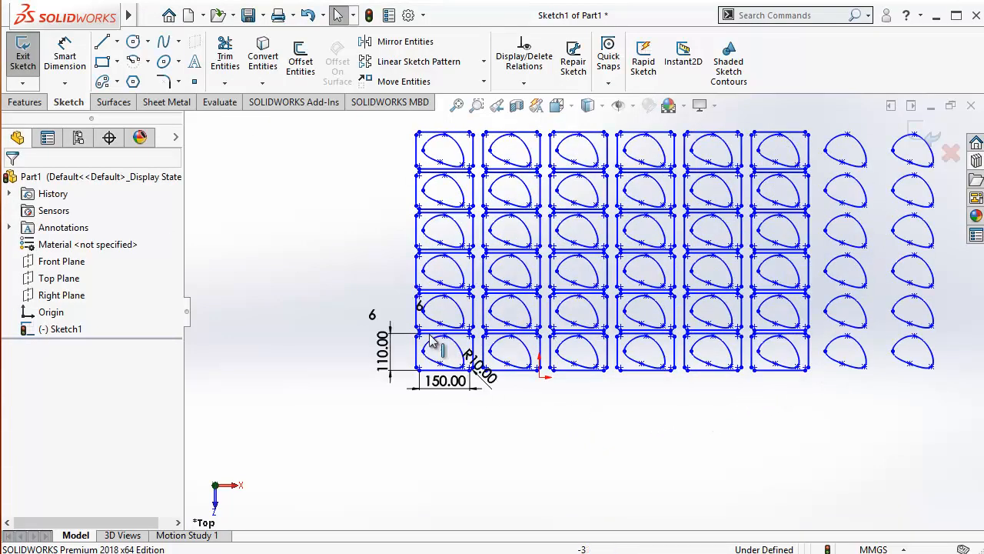
scroll(422, 326, "down", 3)
scroll(601, 315, "up", 3)
scroll(545, 356, "up", 2)
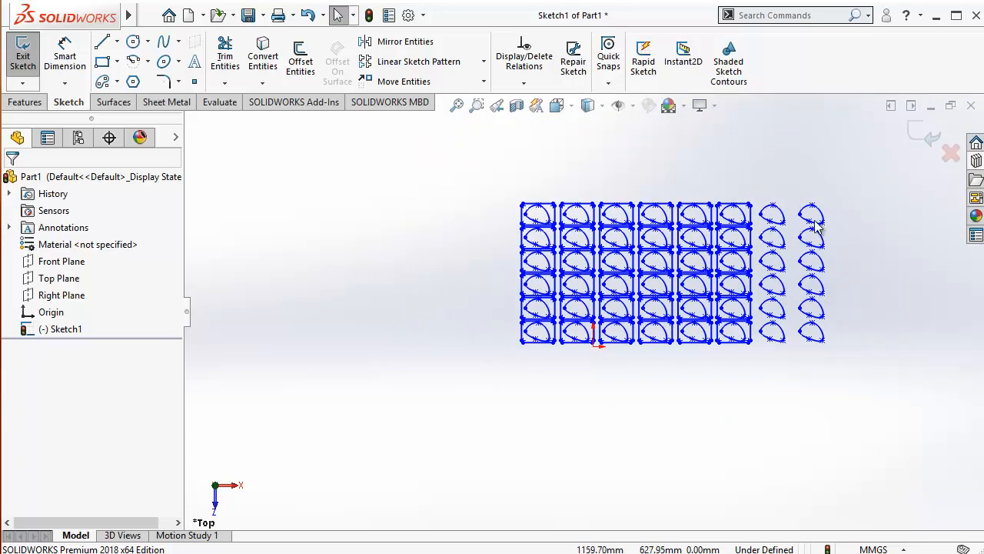
scroll(749, 236, "down", 3)
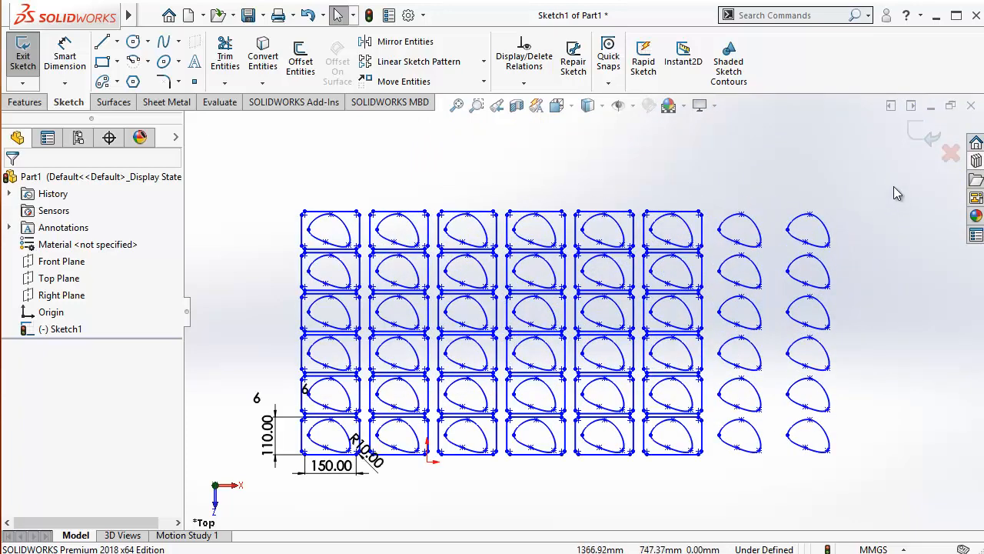
mouse_move(894, 186)
left_mouse_down()
mouse_move(775, 478)
mouse_move(726, 493)
left_mouse_up()
scroll(728, 485, "down", 2)
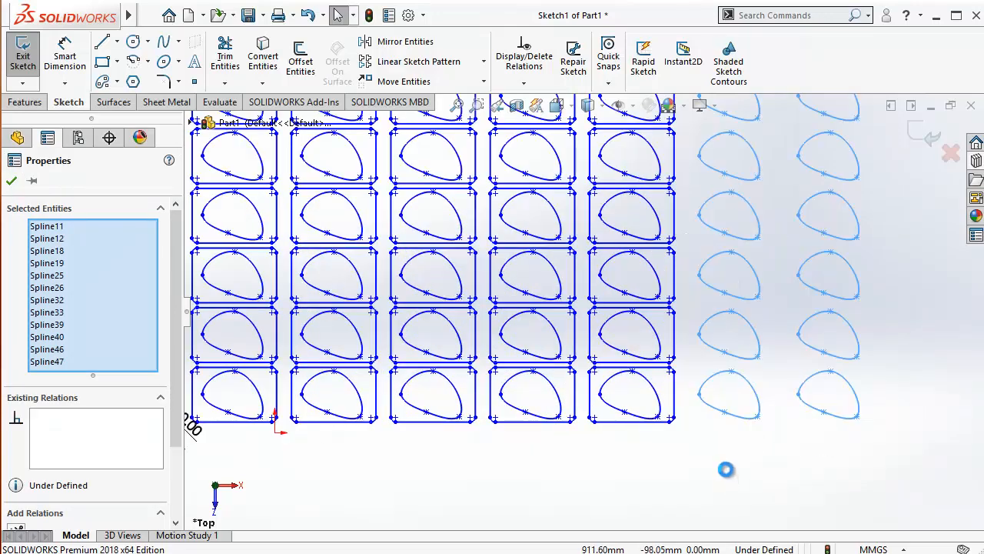
key("Delete")
scroll(725, 470, "up", 2)
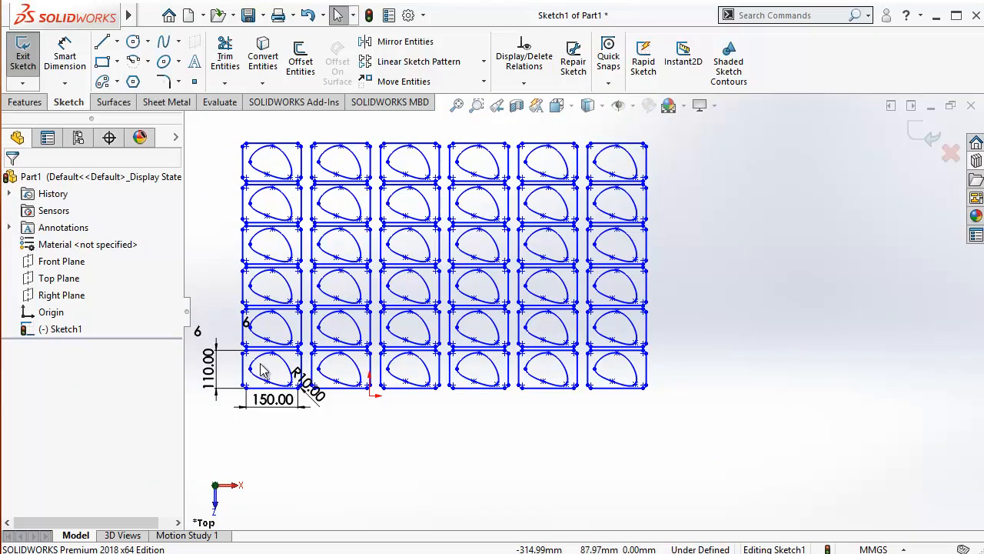
Reduce the pattern's X-axis instance count dimension to 4.
scroll(262, 370, "down", 2)
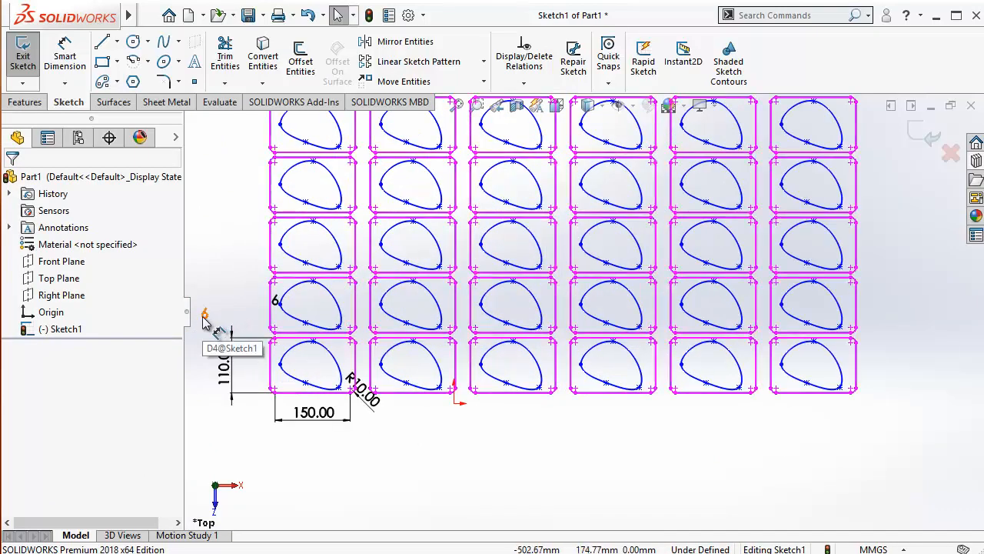
double_click(204, 317)
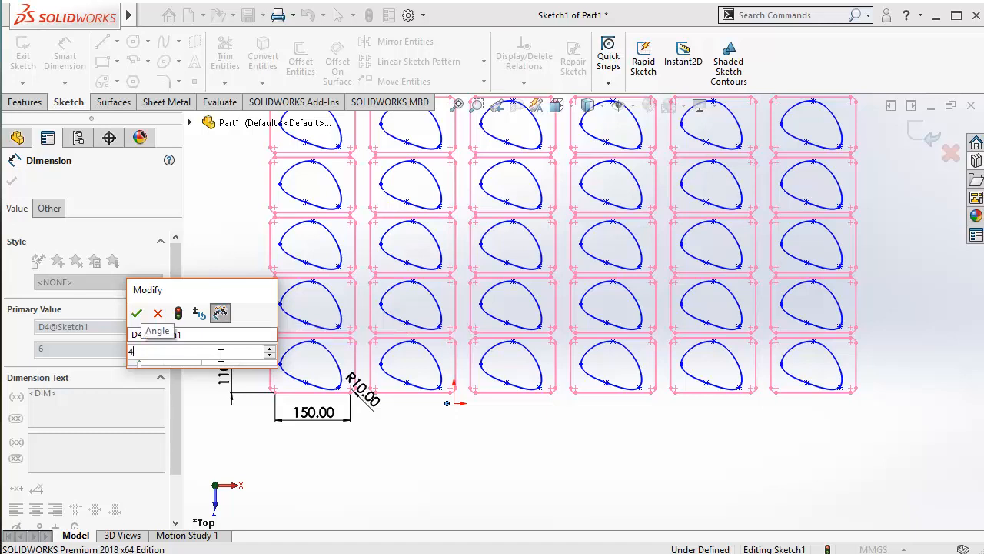
left_click(138, 313)
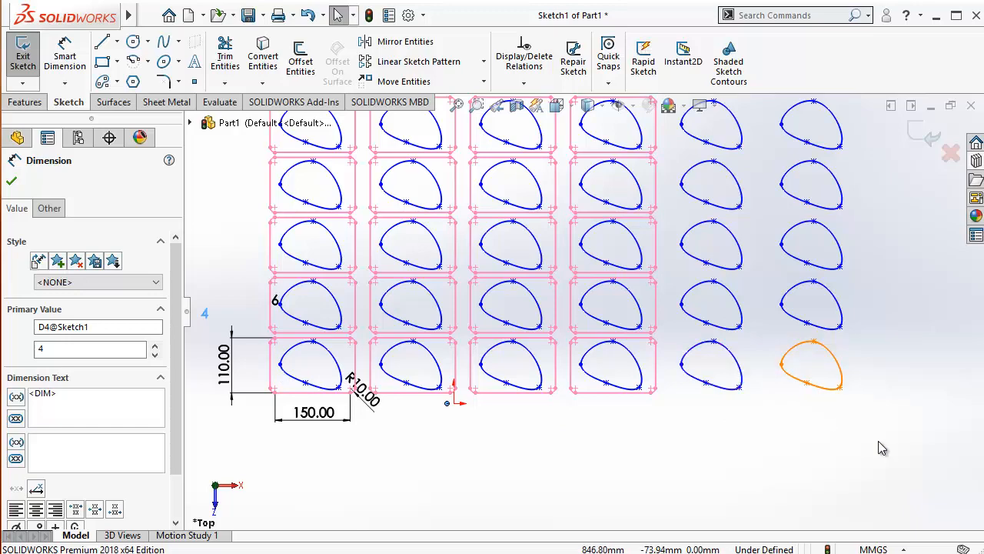
Delete all the unenclosed splines beyond the fourth column of rounded rectangles, including the two in the uppermost row.
left_click_drag(878, 440, 668, 104)
key("f")
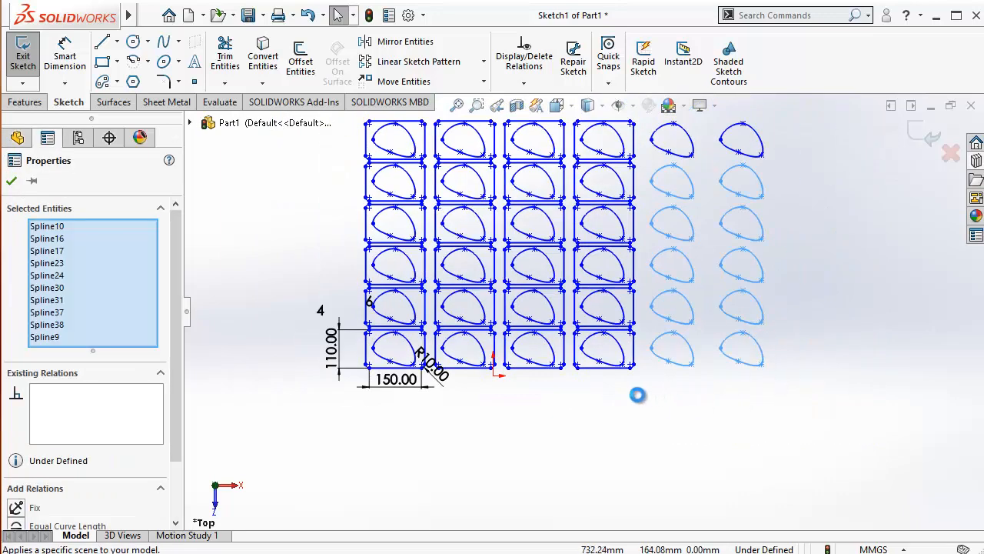
key("Delete")
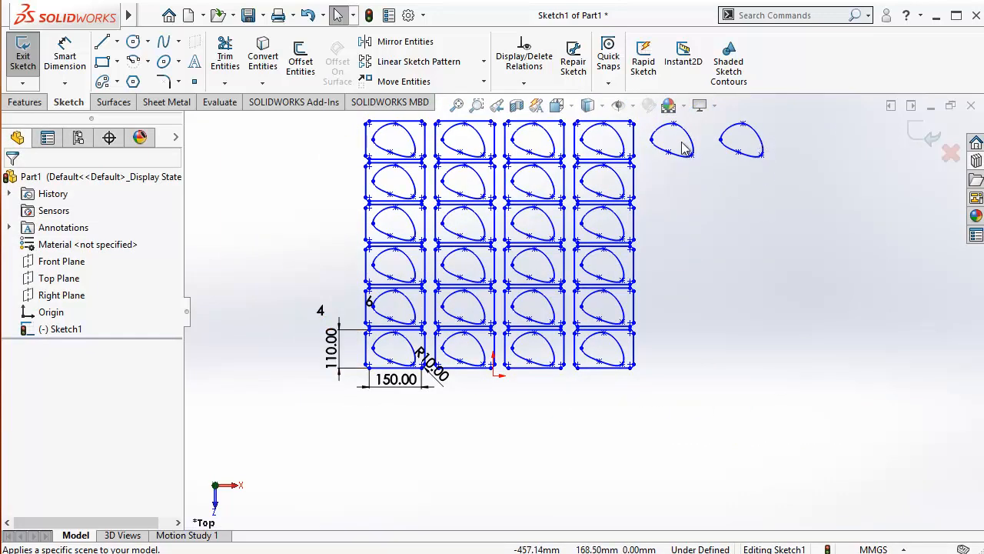
left_click_drag(650, 115, 762, 203)
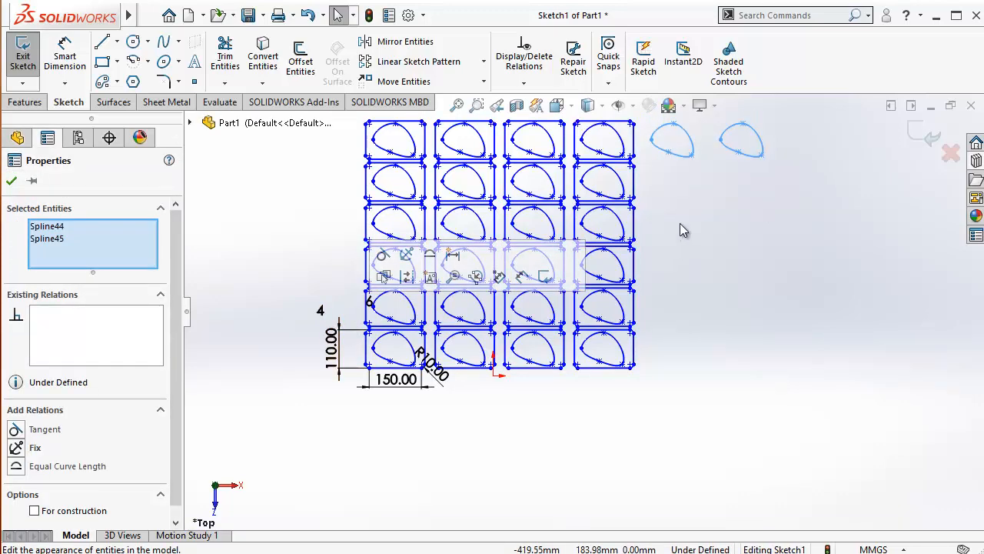
left_click(705, 269)
scroll(705, 272, "up", 1)
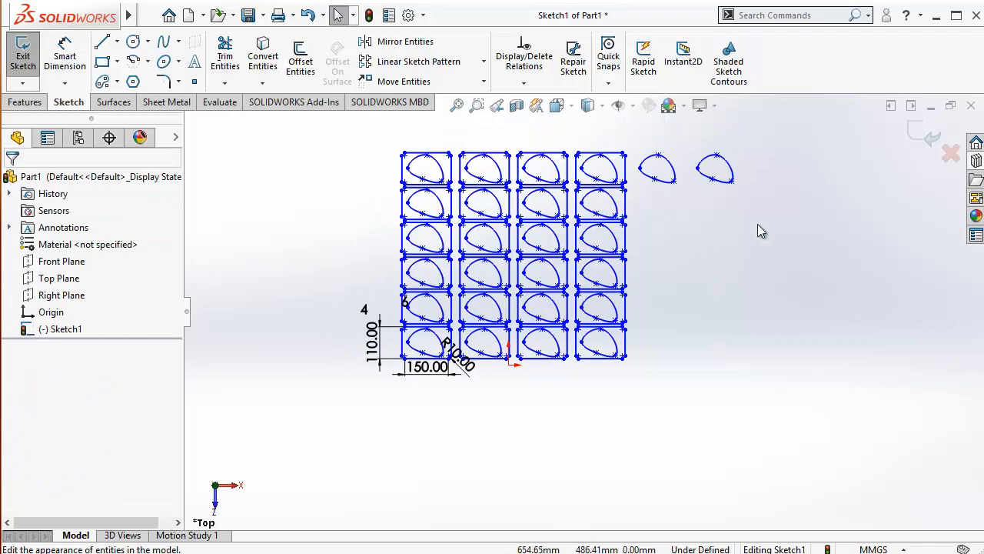
left_click_drag(758, 224, 635, 140)
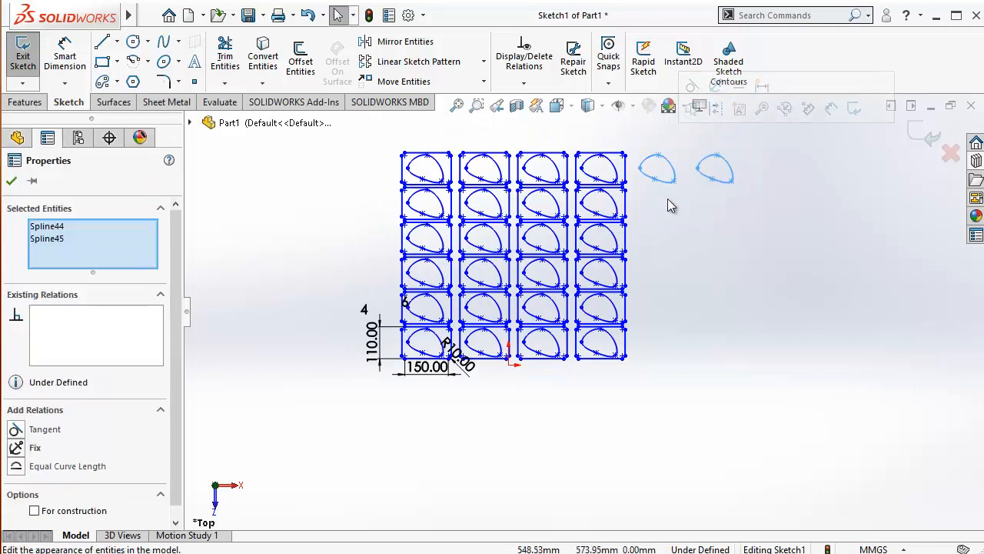
scroll(671, 204, "down", 1)
key("Delete")
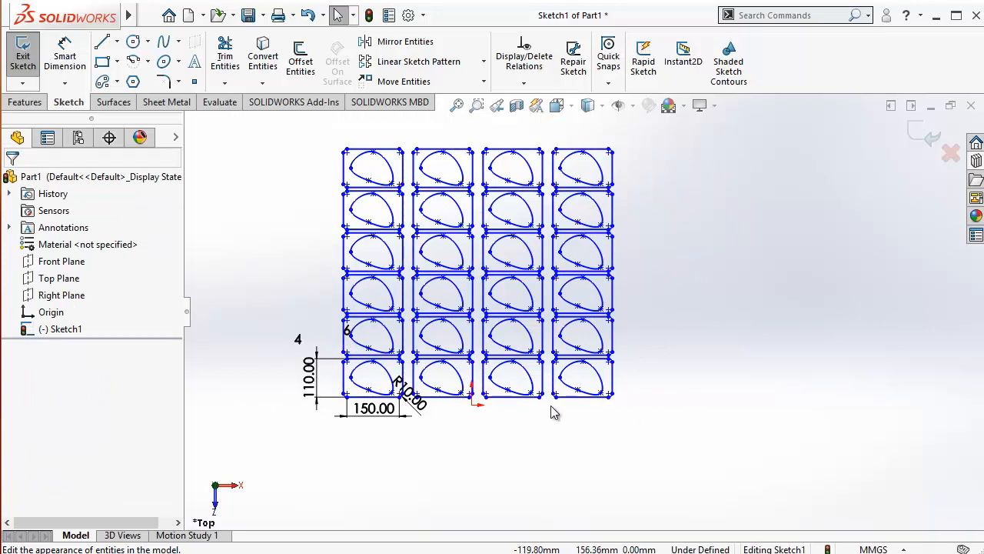
Delete the upper four rows of patterned rectangles and splines, keeping the lowest two rows.
scroll(510, 386, "down", 1)
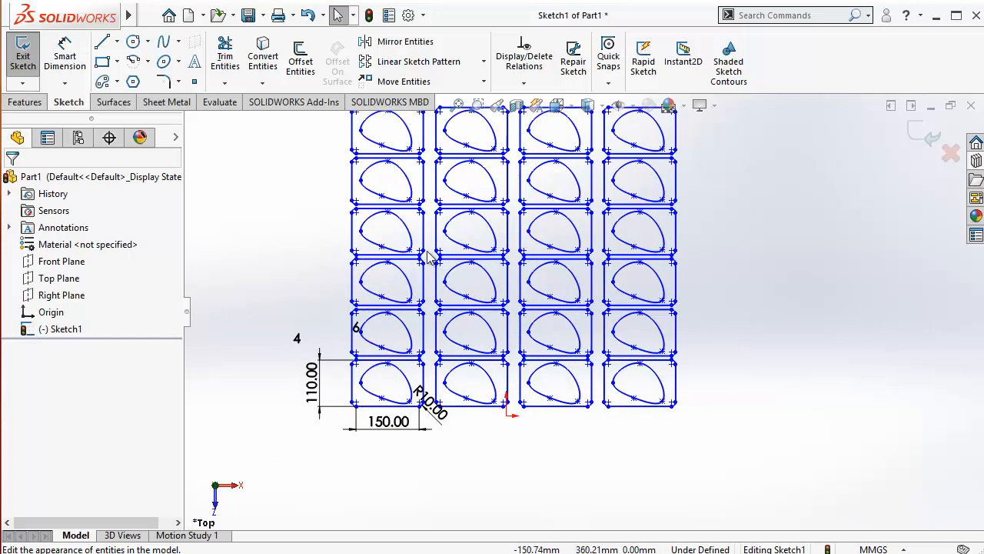
scroll(418, 237, "up", 4)
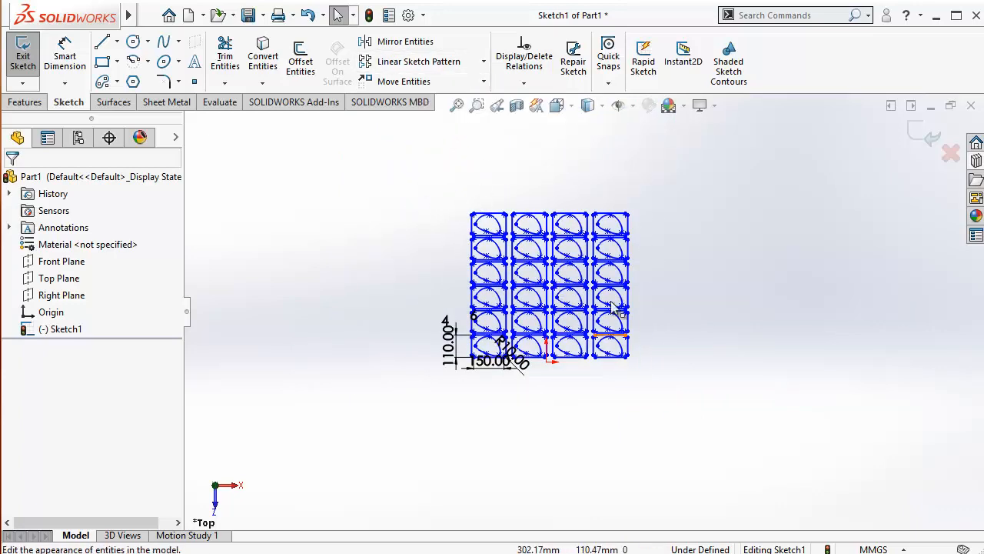
mouse_move(435, 179)
left_mouse_down()
mouse_move(538, 286)
mouse_move(665, 325)
mouse_move(661, 316)
left_mouse_up()
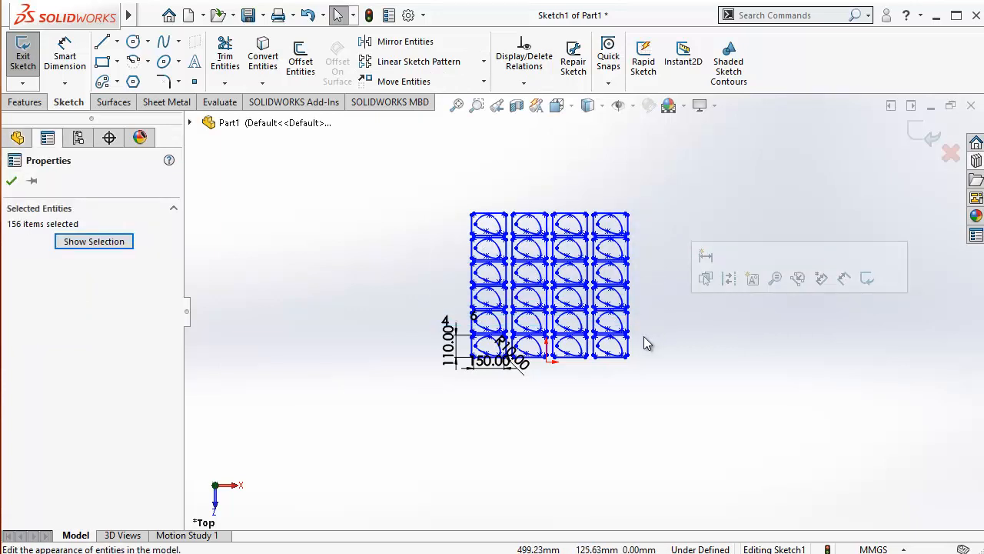
scroll(642, 334, "down", 2)
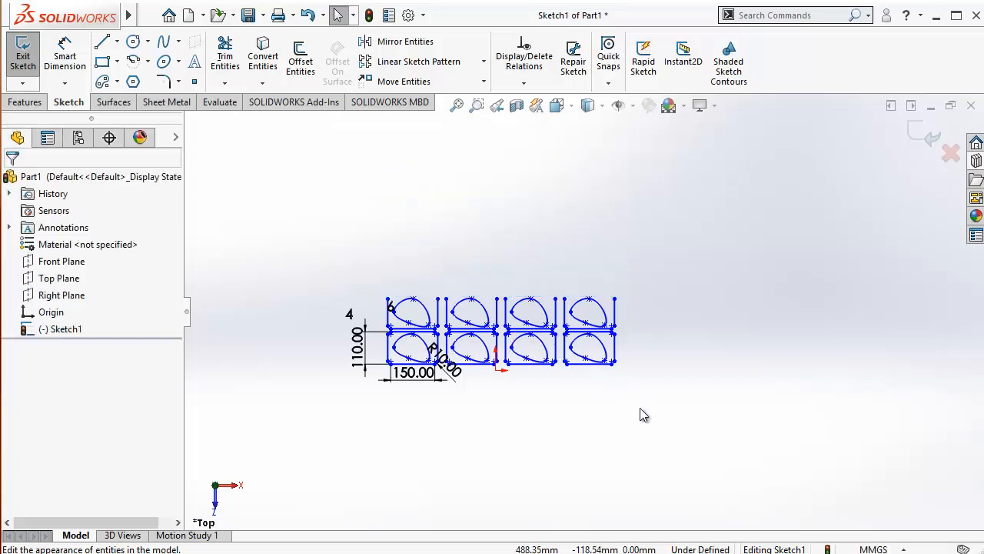
Delete all pattern copies beyond the first column, including the stray vertical lines and corner arcs beside it.
mouse_move(634, 419)
left_mouse_down()
mouse_move(459, 278)
mouse_move(453, 264)
mouse_move(499, 259)
mouse_move(483, 251)
left_mouse_up()
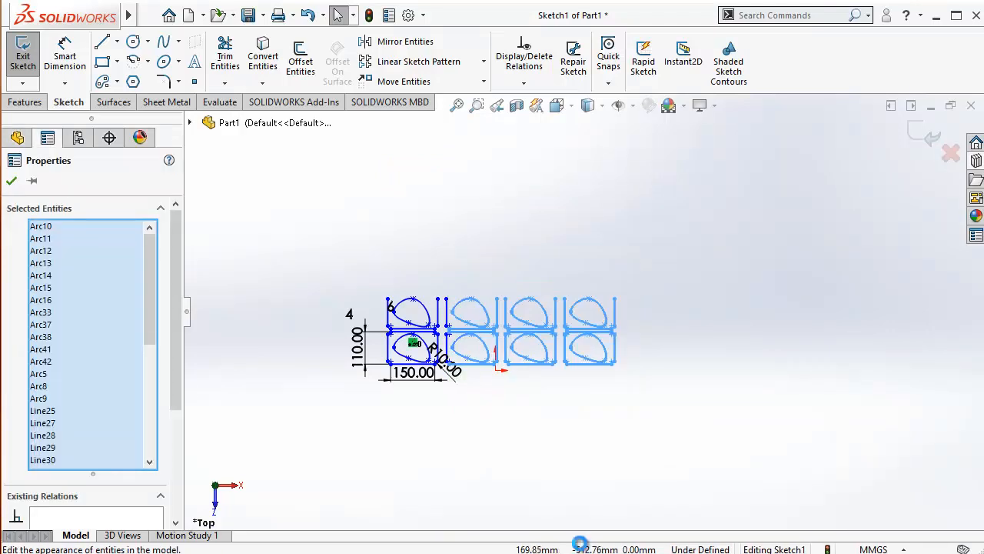
key("Delete")
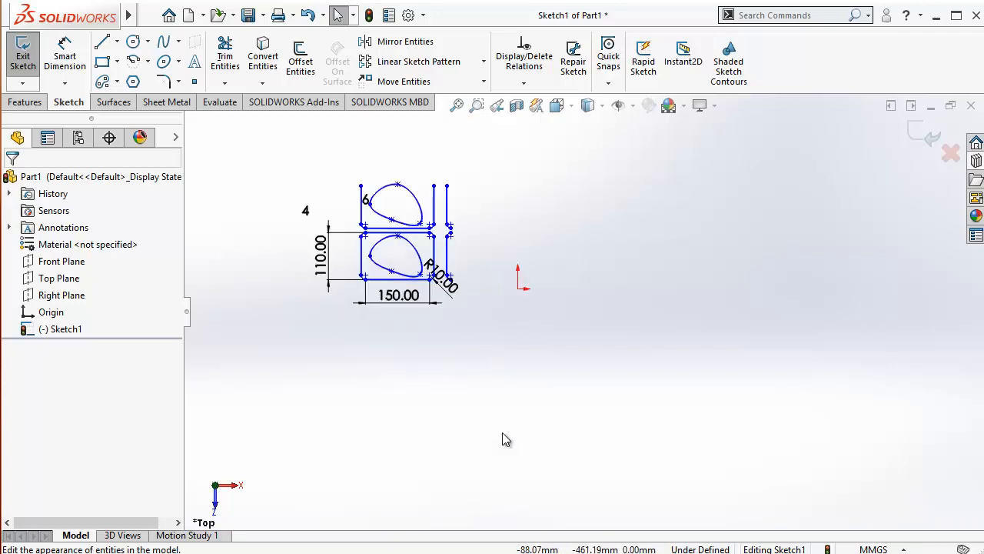
scroll(419, 318, "down", 8)
scroll(565, 262, "up", 2)
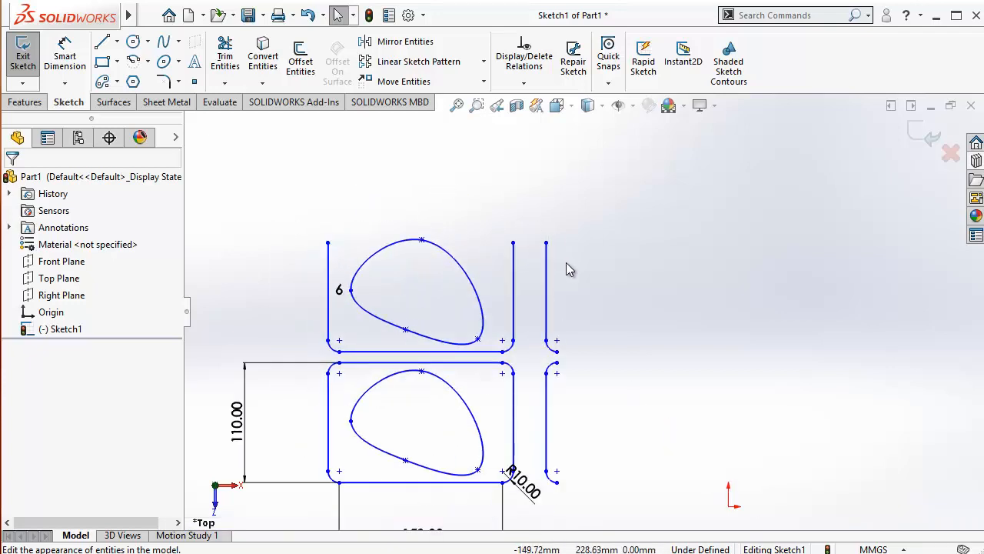
mouse_move(537, 198)
left_mouse_down()
mouse_move(622, 489)
mouse_move(620, 479)
left_mouse_up()
key("Delete")
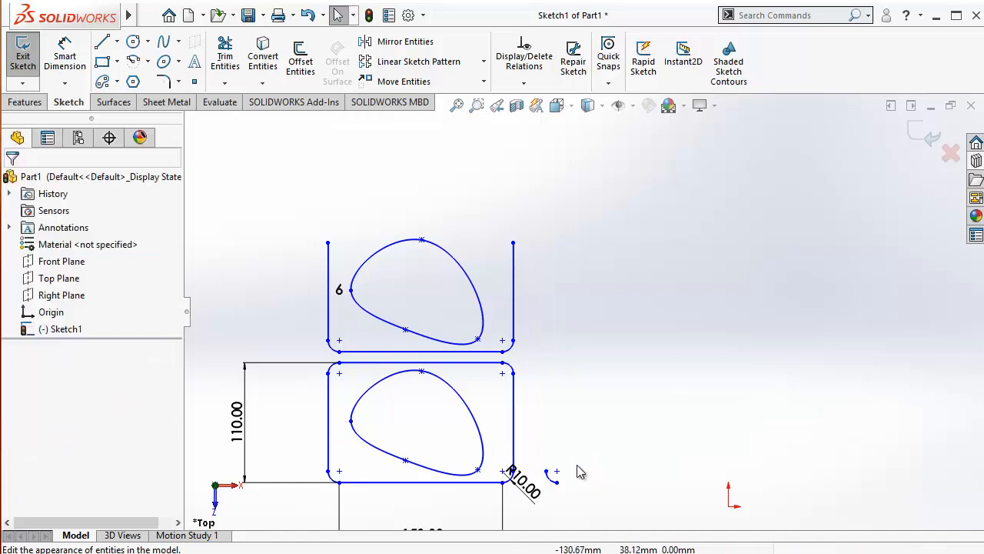
scroll(550, 469, "down", 5)
left_click(554, 413)
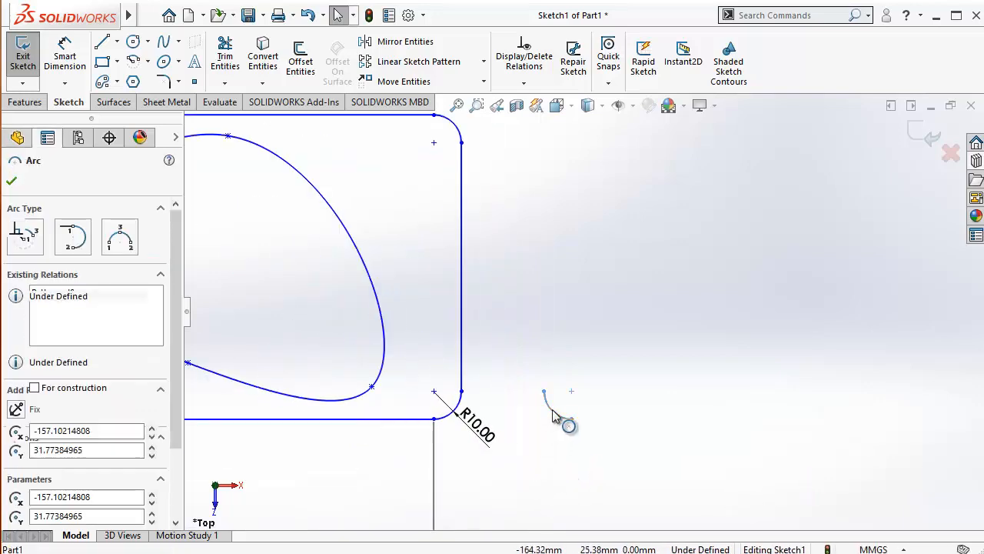
key("Delete")
Delete the remaining open rectangle copy and its spline above the original rounded rectangle.
scroll(538, 341, "up", 6)
scroll(416, 203, "down", 3)
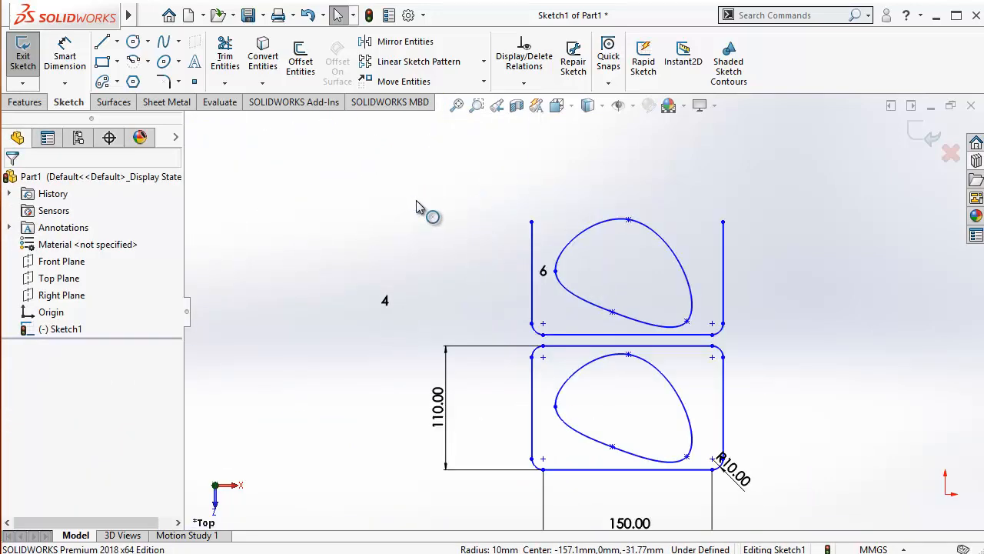
mouse_move(461, 167)
left_mouse_down()
mouse_move(702, 297)
mouse_move(751, 338)
left_mouse_up()
key("Delete")
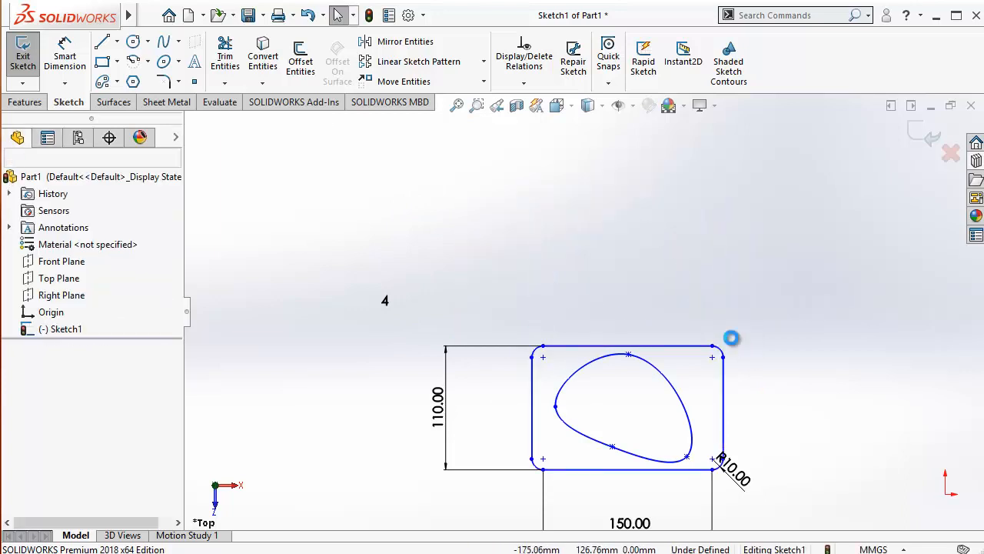
Delete the leftover X-axis instance count dimension near the original rounded rectangle.
left_click(389, 307)
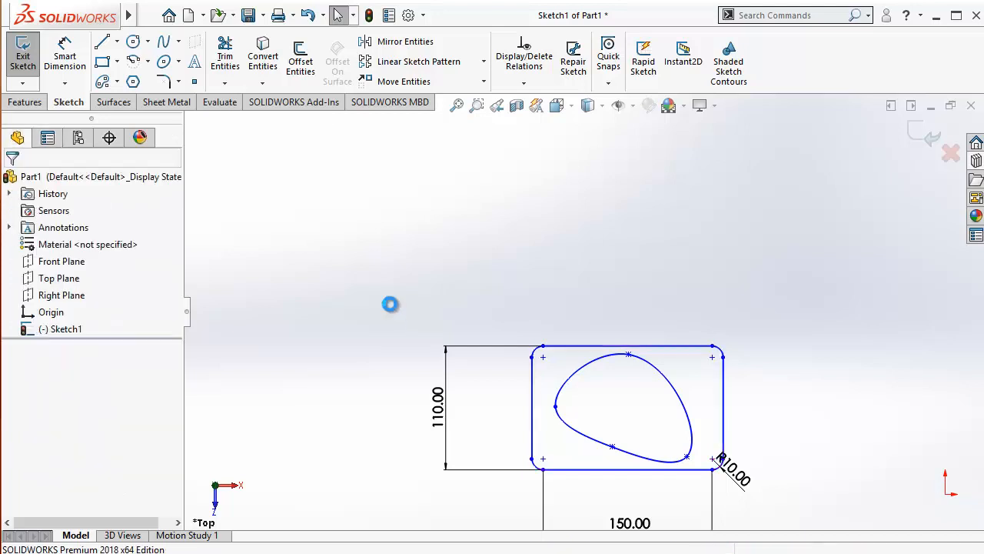
scroll(461, 350, "up", 2)
scroll(619, 392, "down", 3)
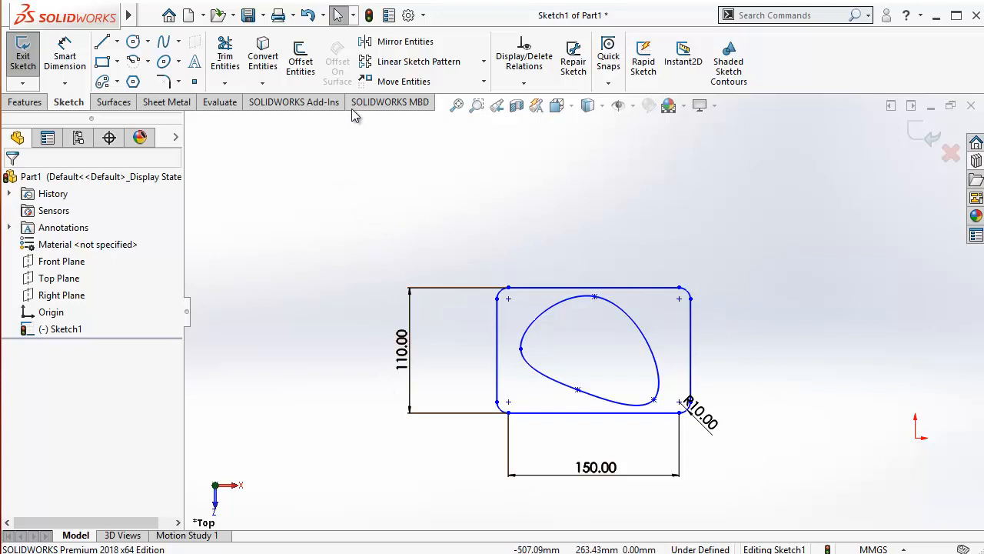
scroll(606, 299, "up", 3)
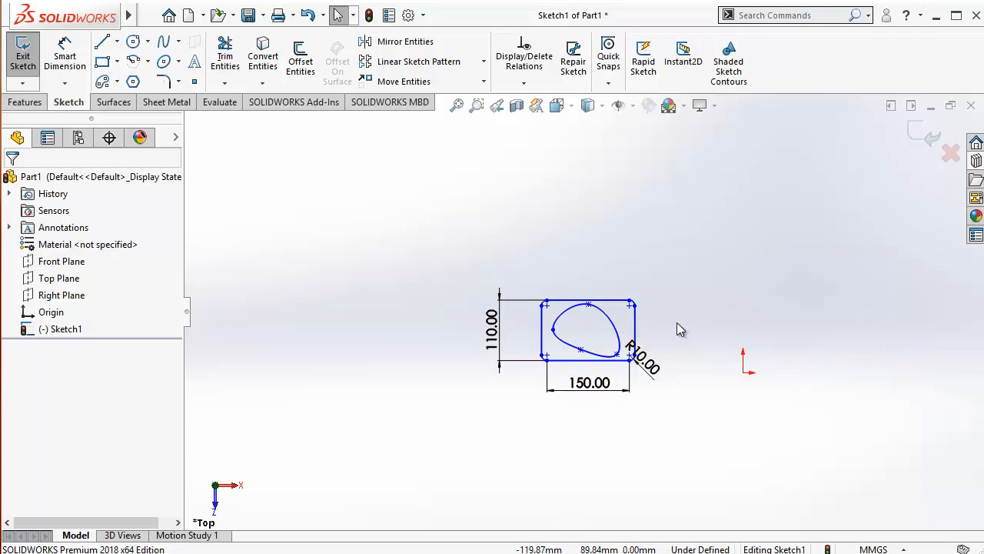
Start a linear sketch pattern of the rounded rectangle and its inner spline with six instances spaced 200 mm along the X-axis.
left_click(388, 63)
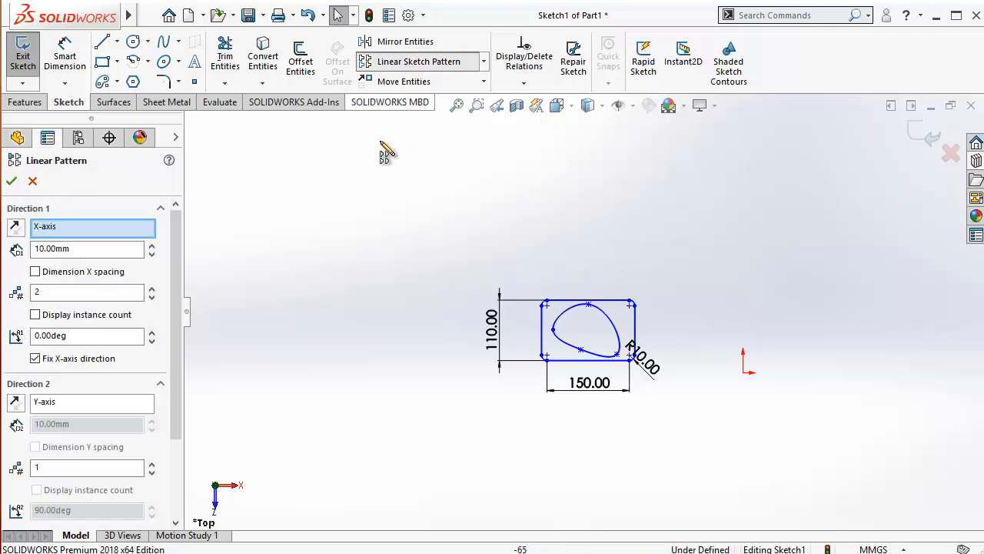
left_click(32, 181)
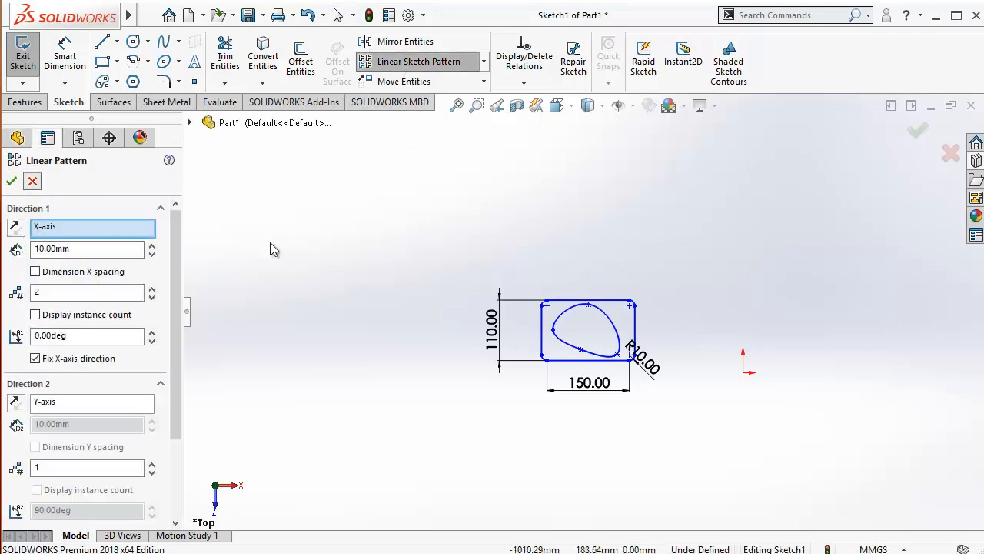
left_click_drag(447, 240, 685, 432)
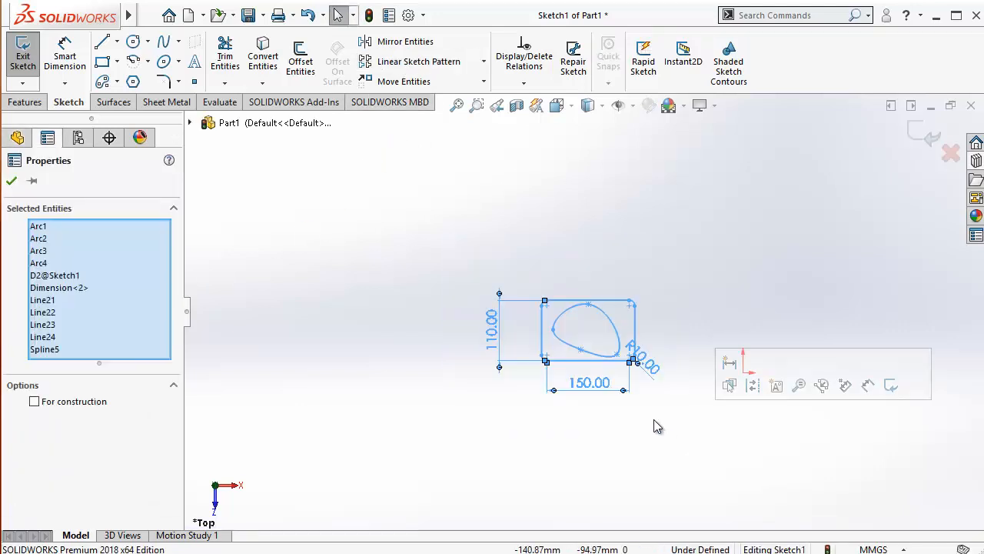
left_click(434, 65)
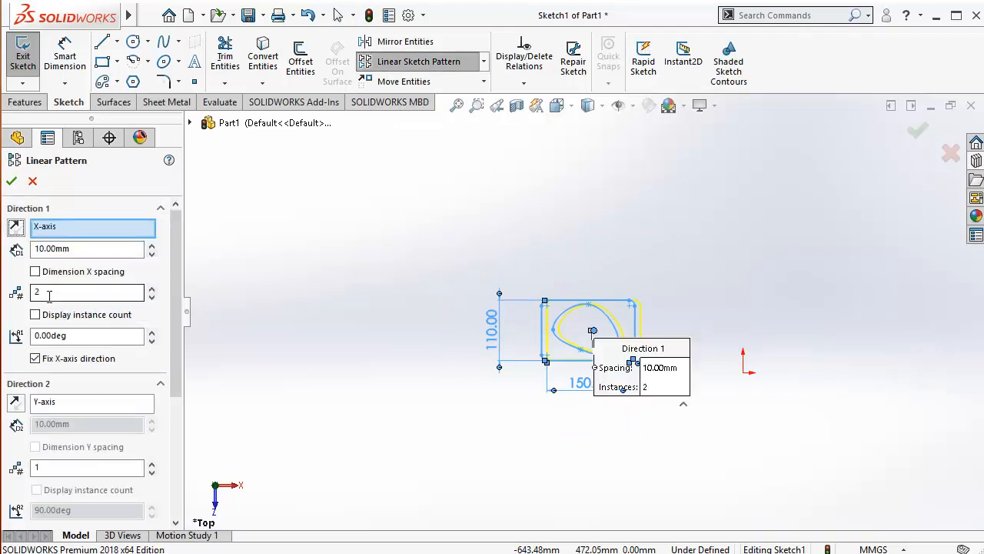
left_click(59, 248)
left_click(58, 249)
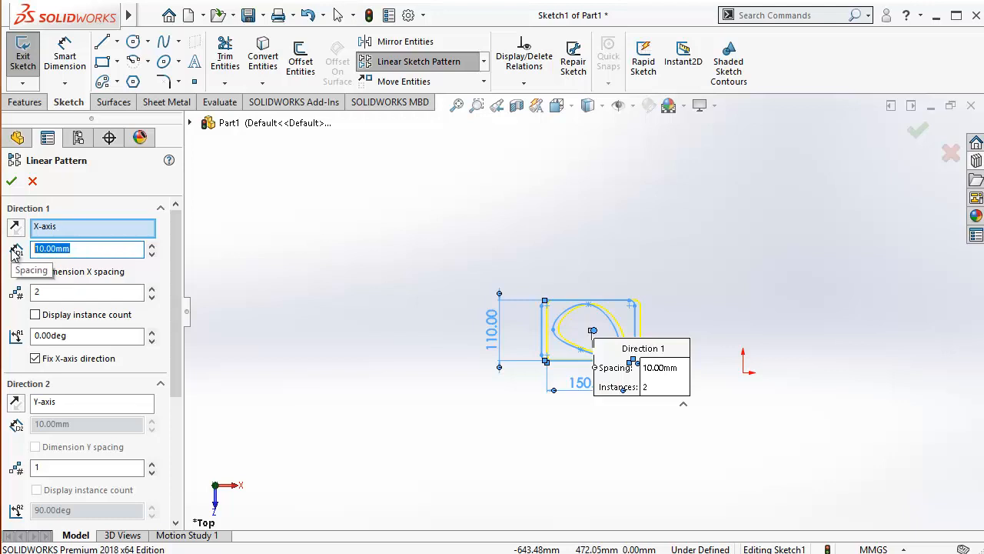
key("Return")
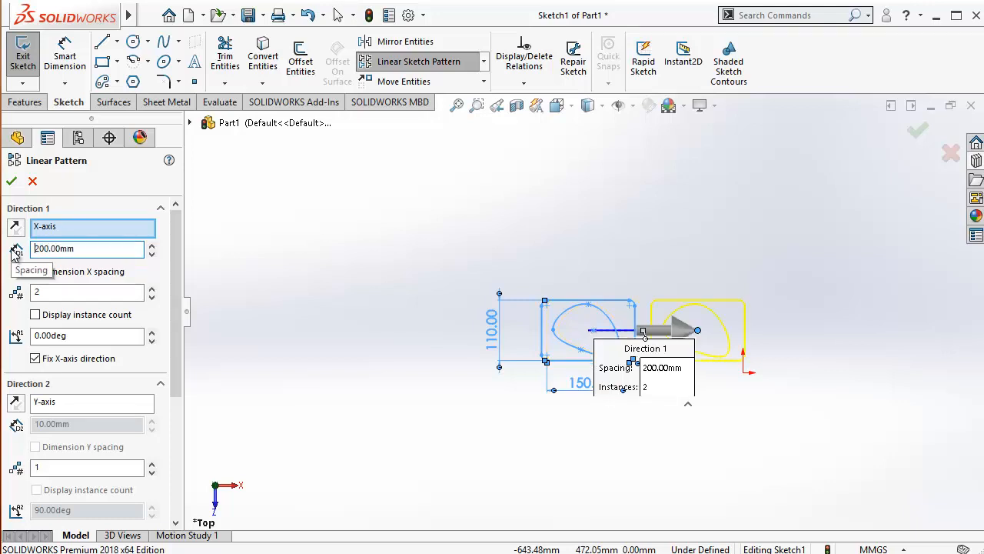
left_click(34, 292)
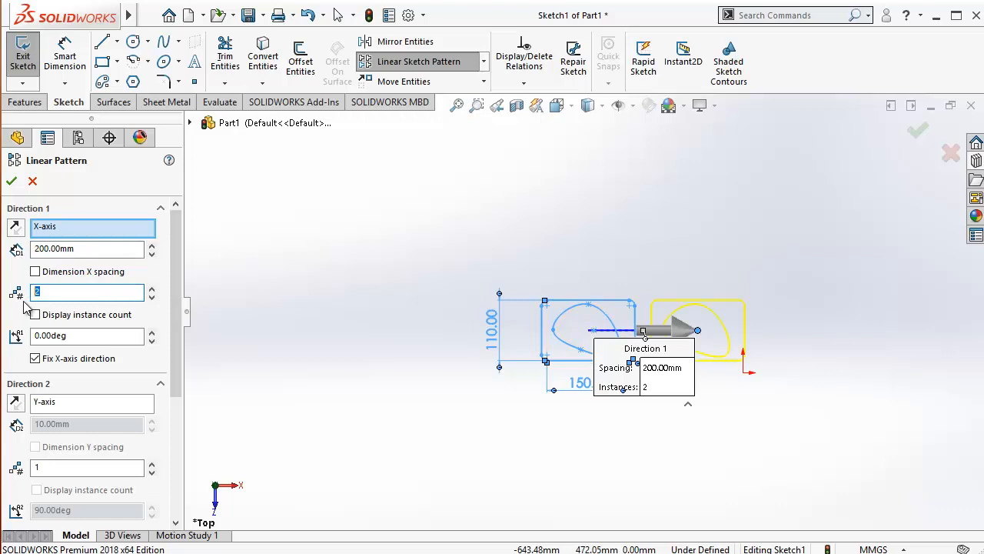
type("6")
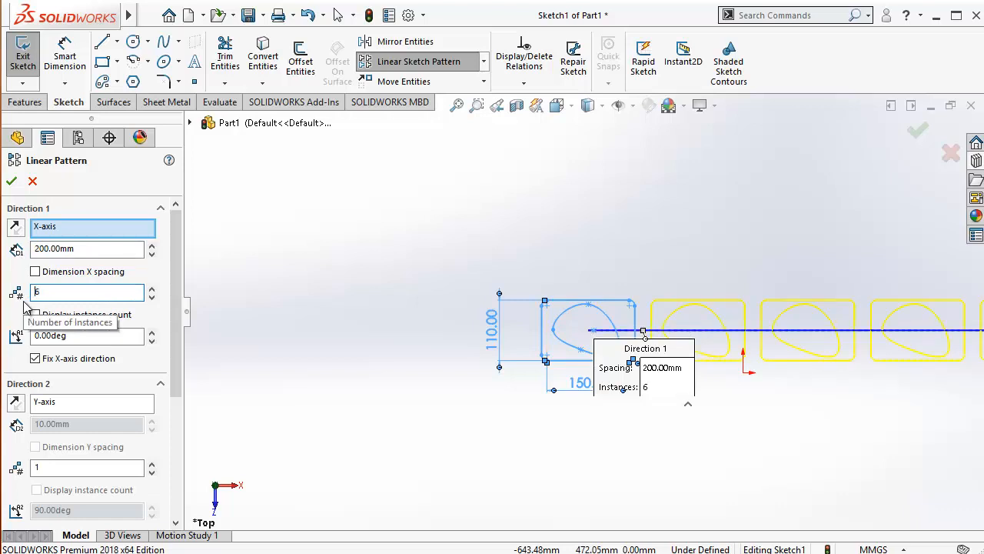
Set the pattern's Direction 1 angle to 30 degrees.
left_click(69, 338)
left_click_drag(69, 338, 37, 343)
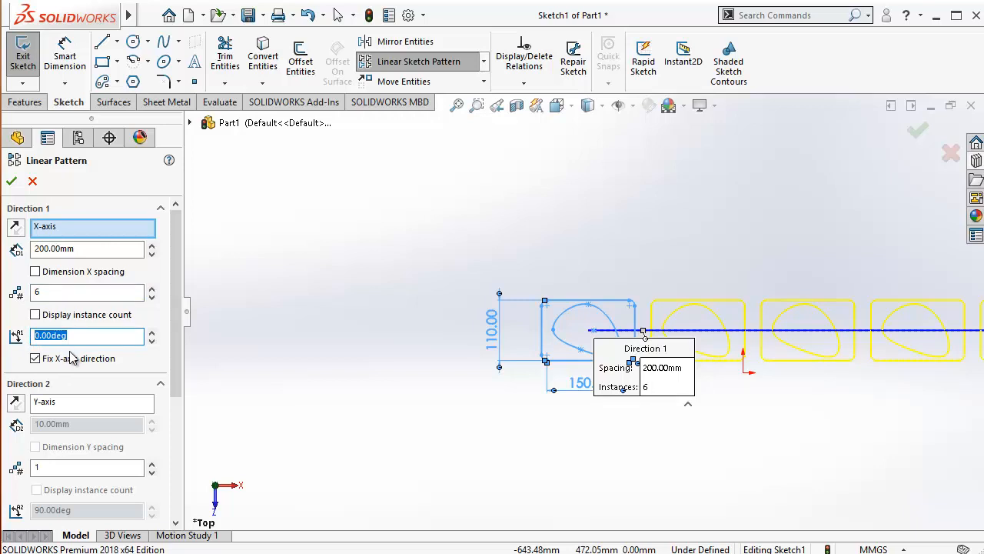
key("Return")
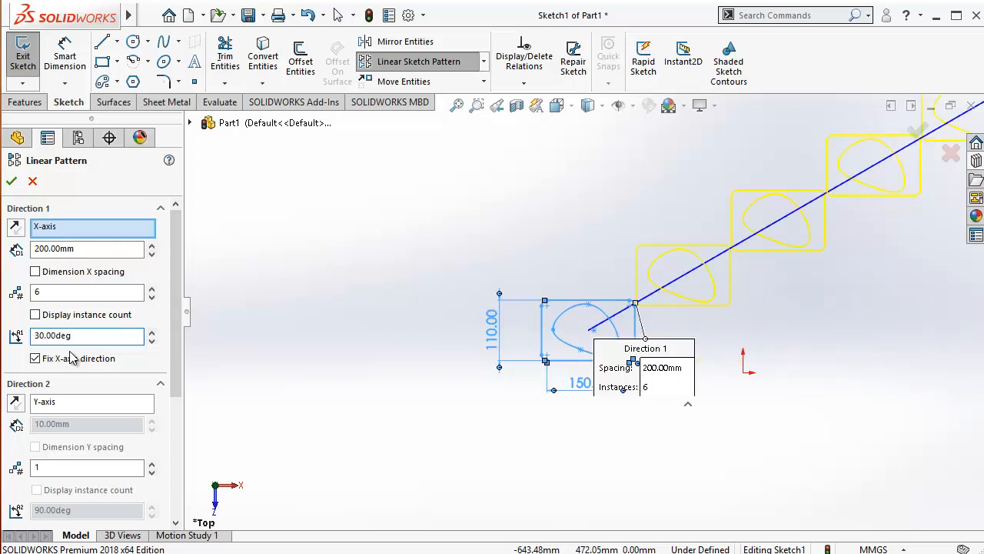
scroll(758, 286, "up", 5)
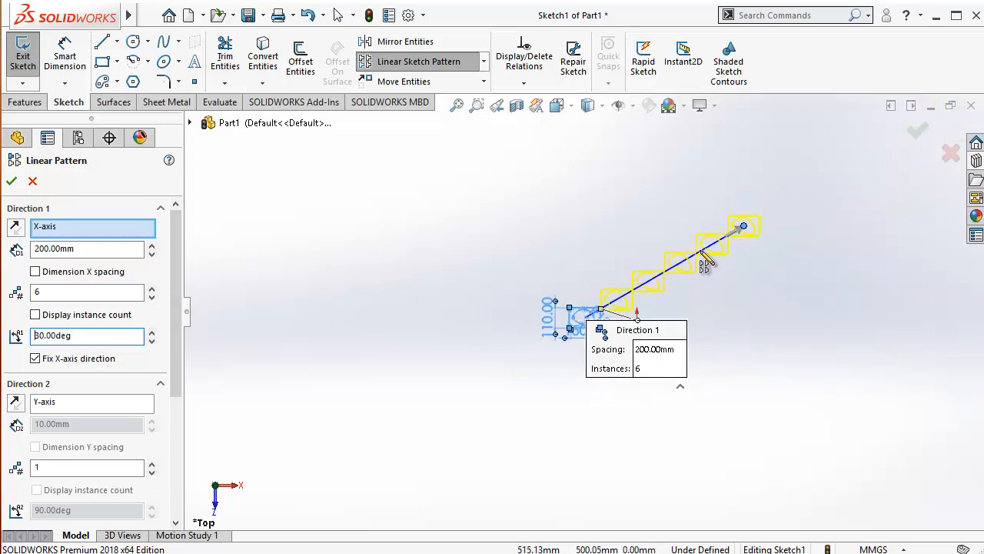
scroll(707, 259, "down", 5)
scroll(615, 326, "up", 1)
scroll(531, 361, "down", 4)
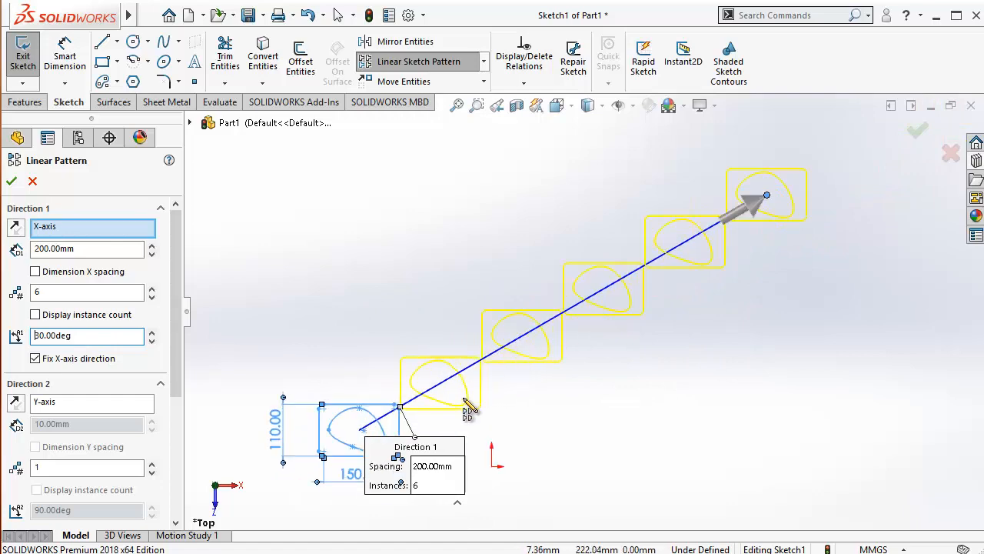
scroll(480, 384, "down", 1)
scroll(470, 381, "up", 3)
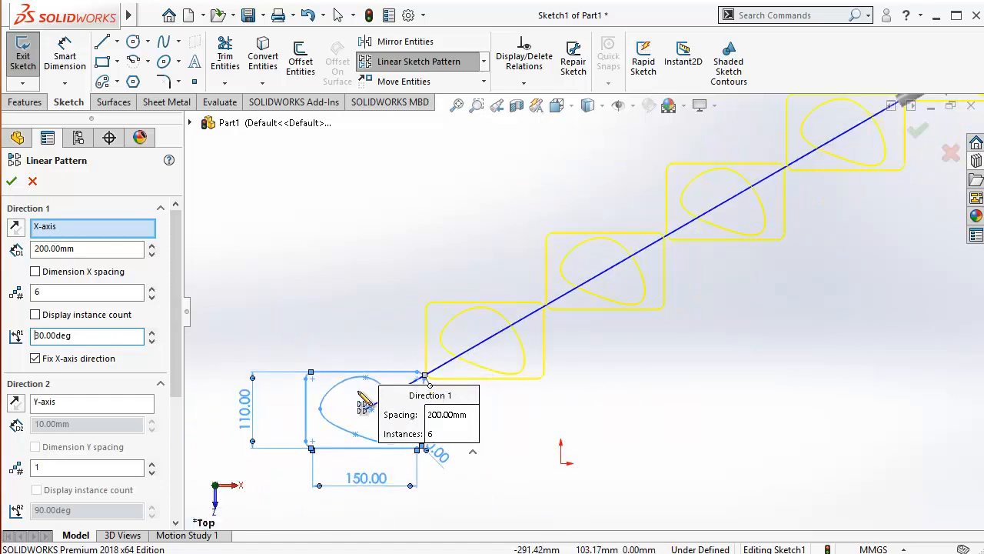
scroll(367, 400, "up", 2)
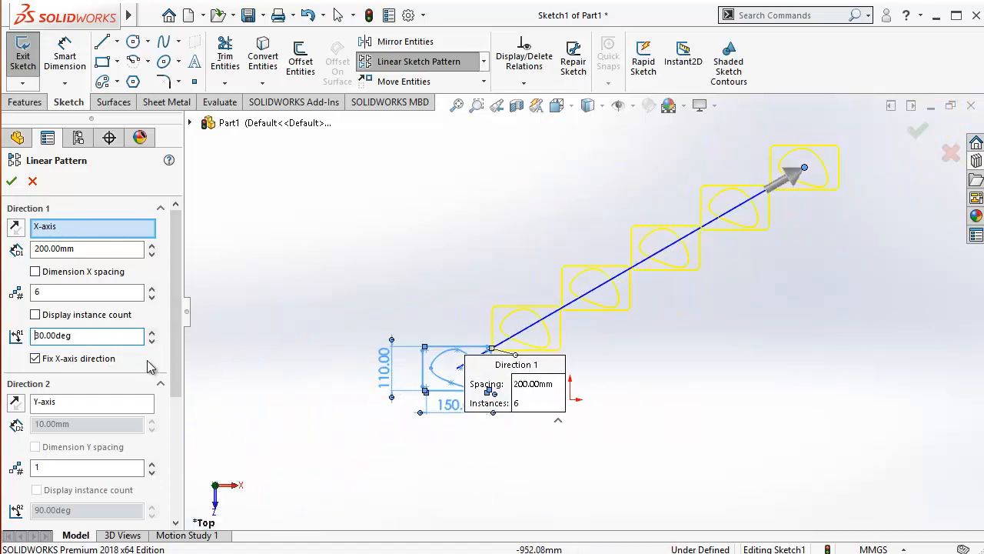
Set Direction 2 of the pattern to five instances along the Y-axis with 120 mm spacing.
scroll(175, 338, "down", 5)
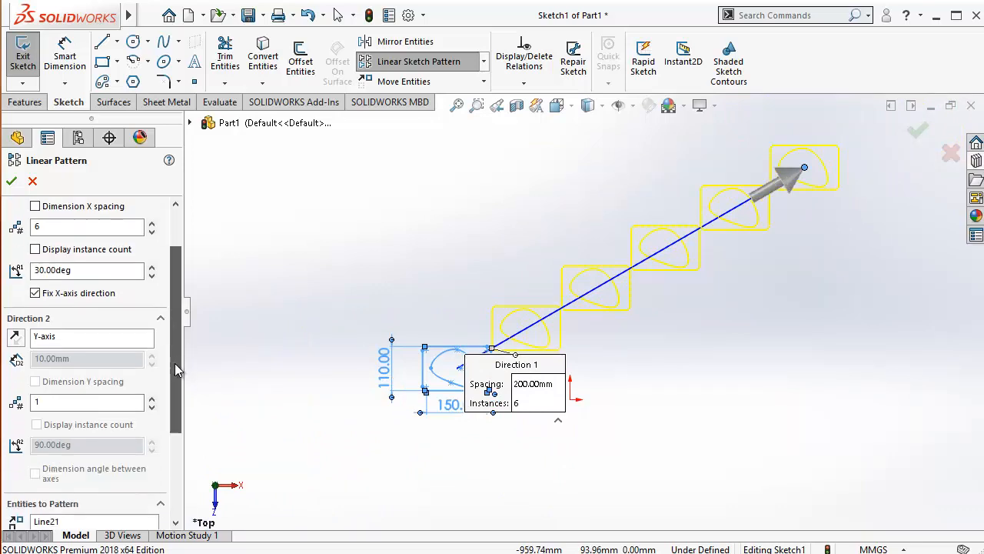
double_click(39, 334)
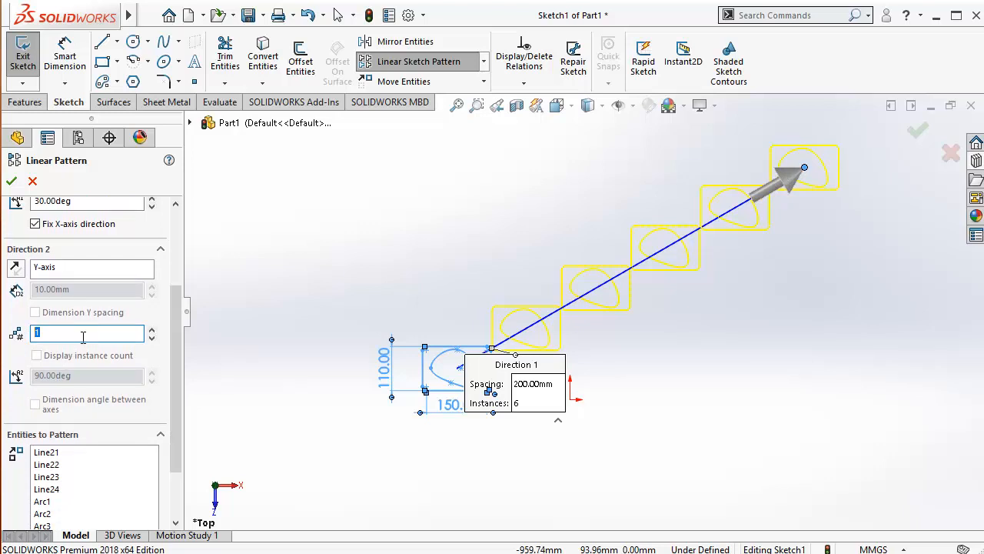
type("5")
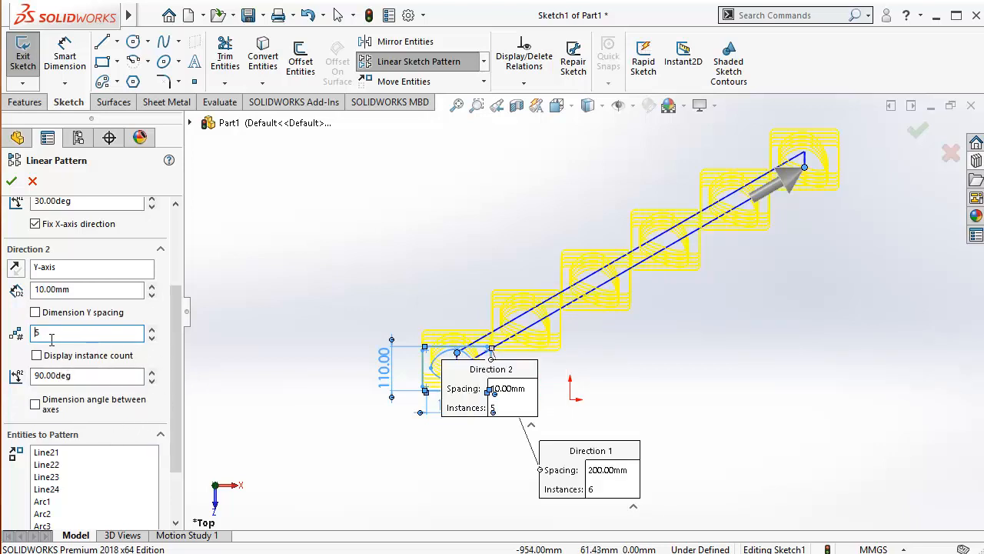
left_click(65, 289)
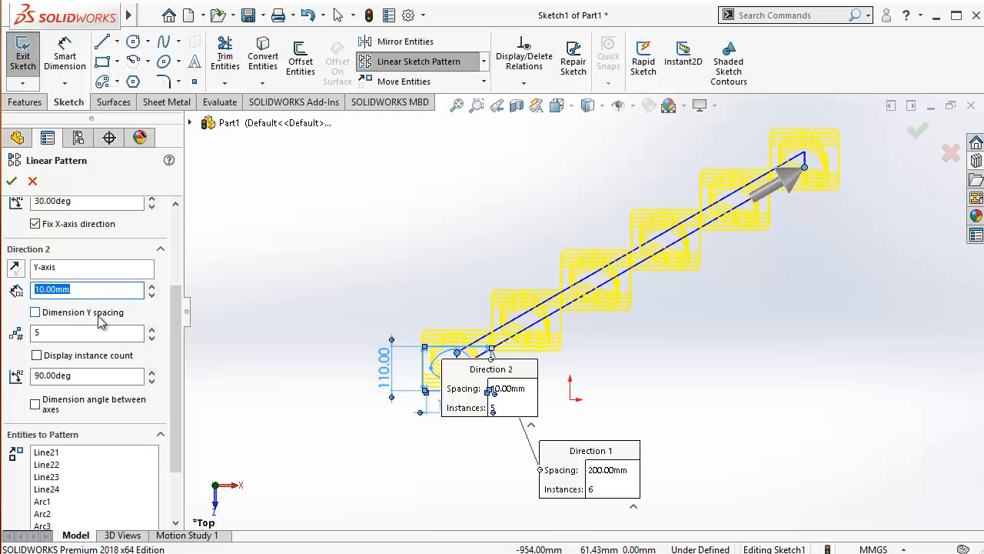
key("Return")
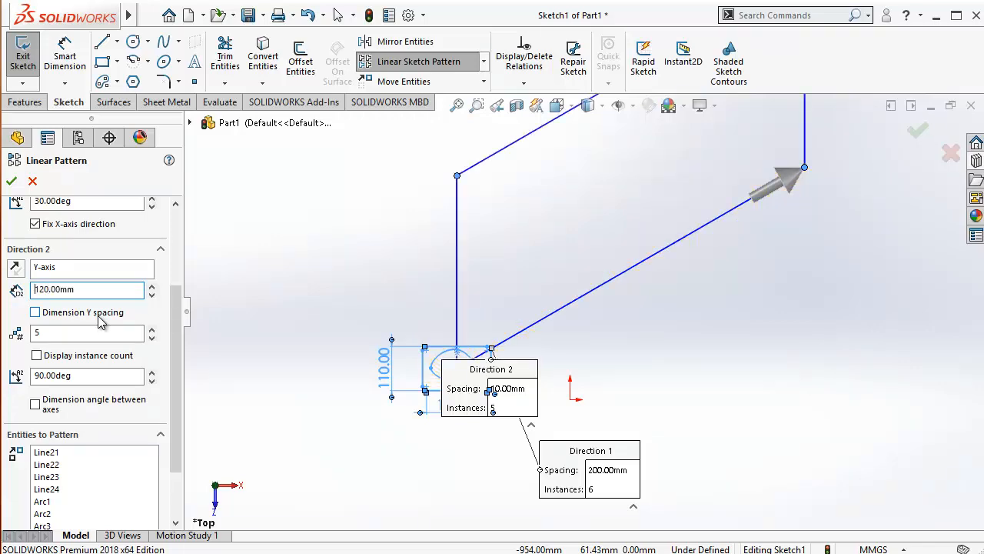
scroll(528, 349, "down", 5)
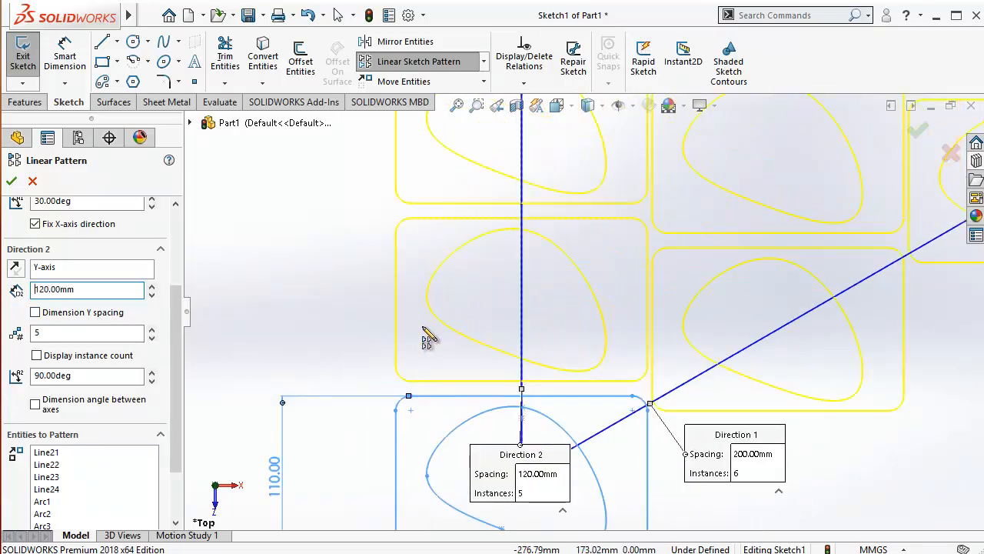
scroll(284, 311, "down", 2)
scroll(284, 311, "up", 6)
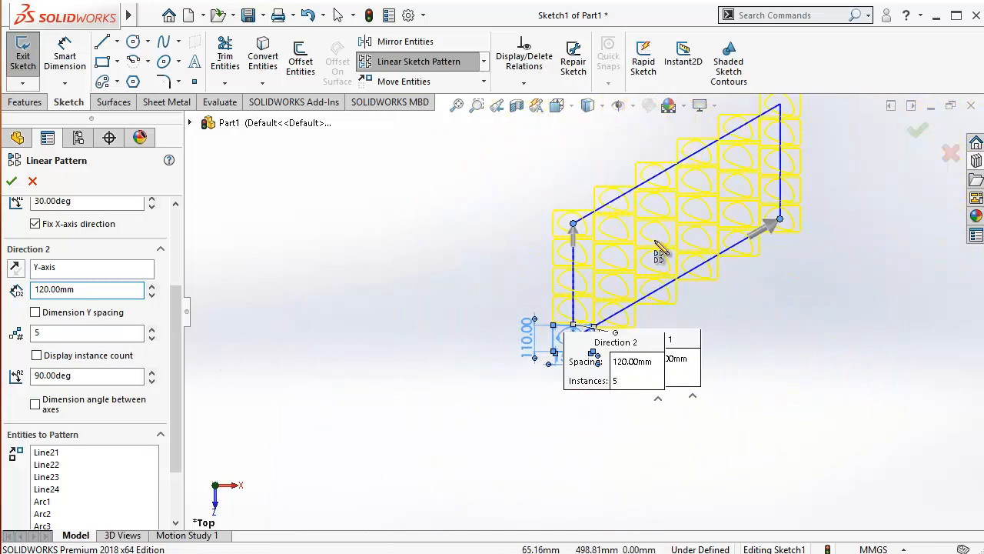
scroll(666, 247, "down", 3)
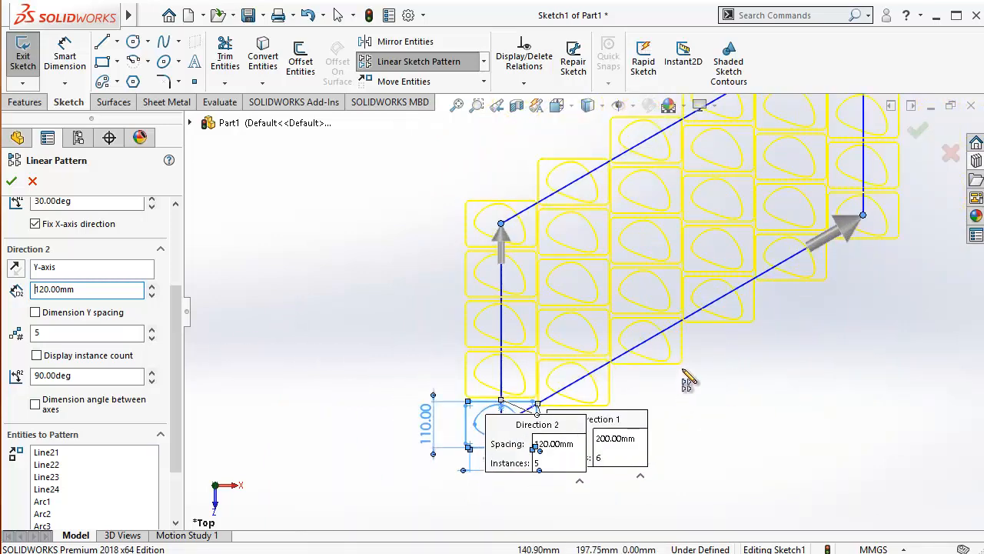
scroll(691, 381, "up", 3)
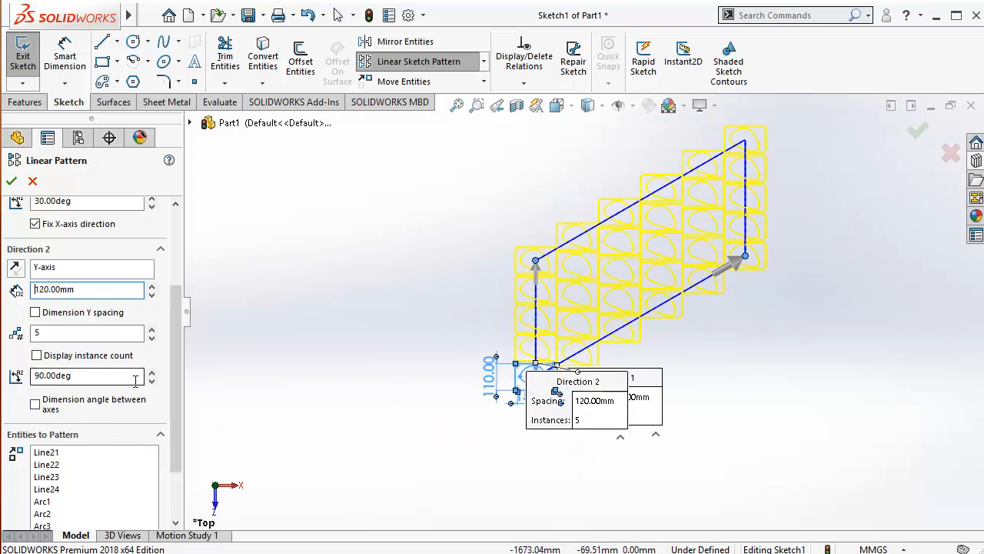
Set the pattern's Direction 2 angle to 120 degrees.
left_click_drag(83, 376, 32, 375)
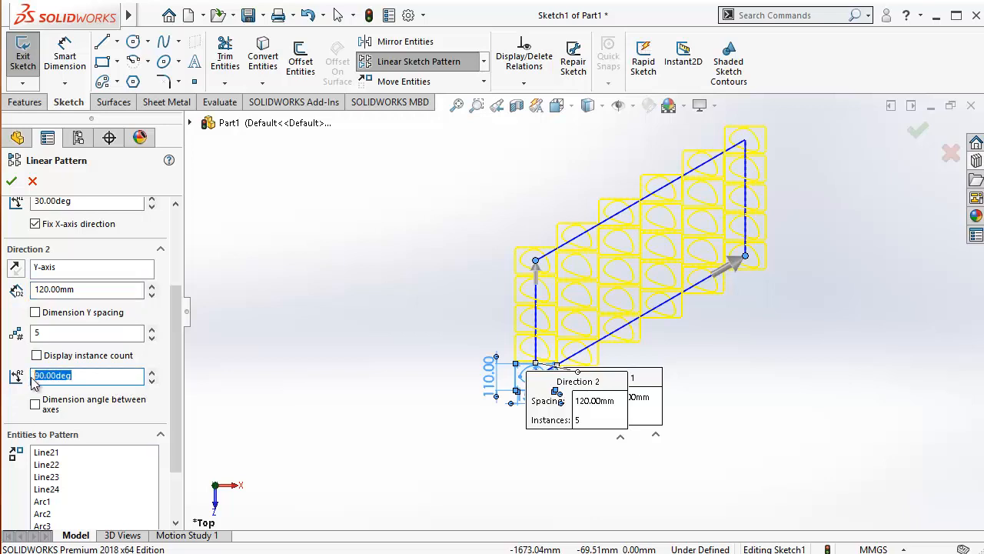
type("120")
key("Return")
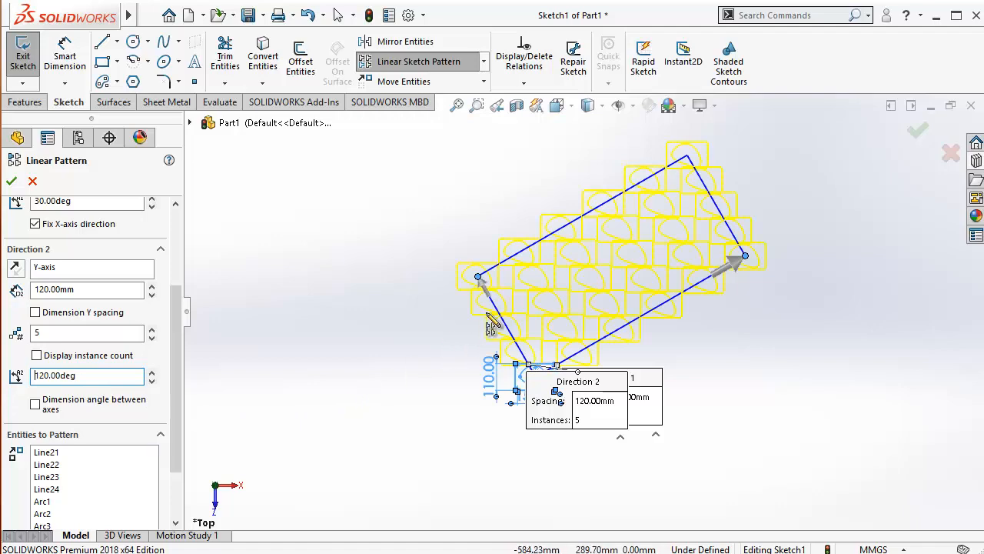
scroll(496, 316, "down", 5)
scroll(496, 316, "down", 3)
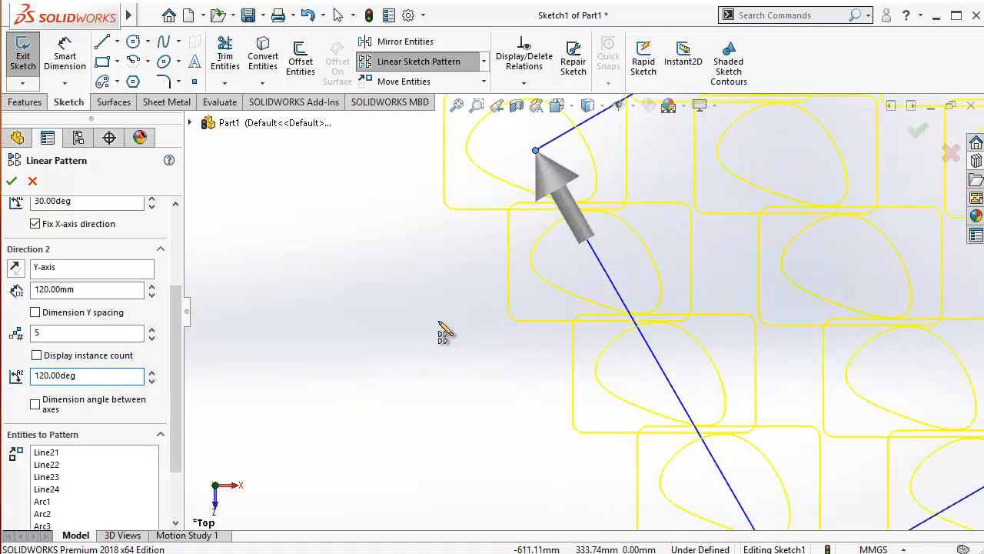
scroll(543, 341, "up", 2)
scroll(599, 334, "down", 4)
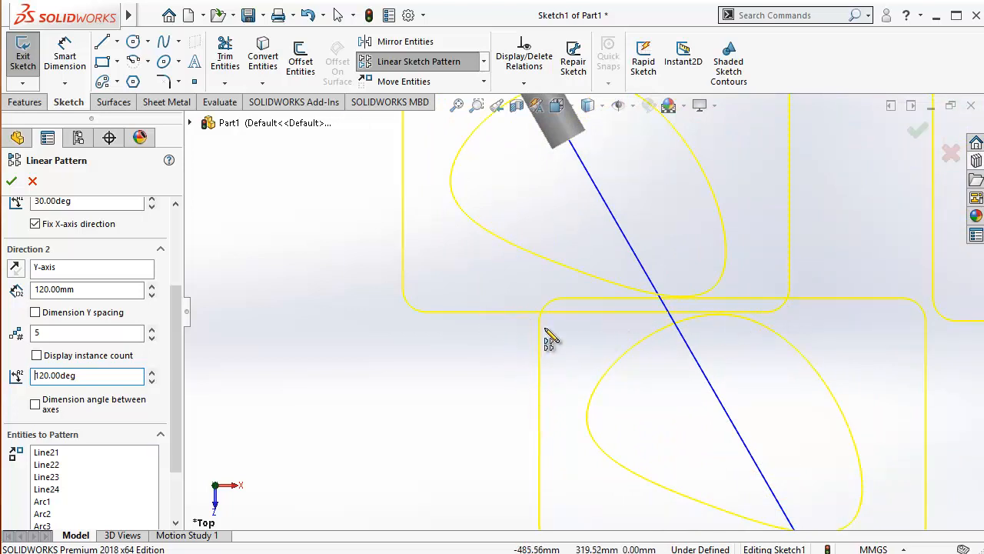
scroll(737, 334, "up", 2)
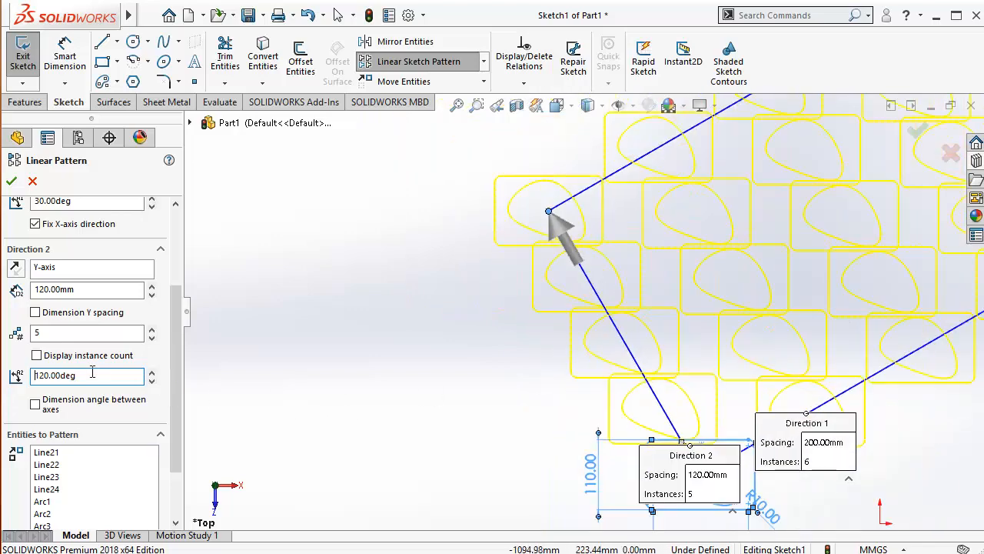
Set the Direction 2 spacing to 150 mm and create the linear sketch pattern.
left_click_drag(75, 290, 5, 291)
type("150")
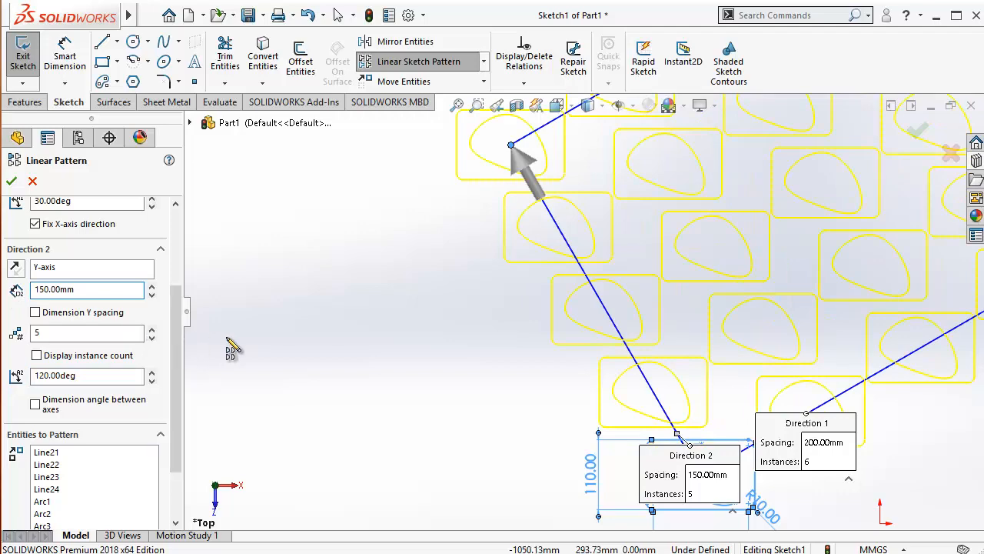
type("f")
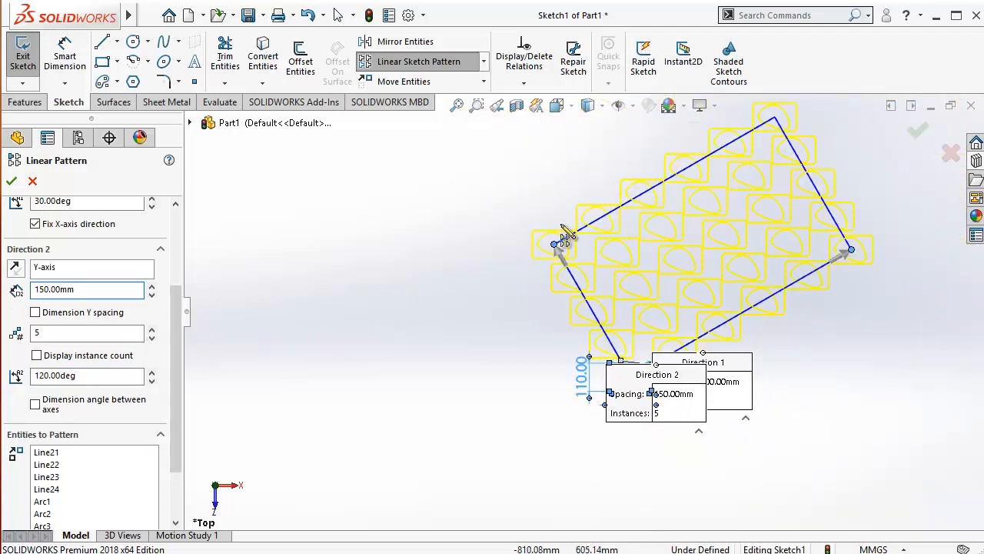
scroll(687, 197, "down", 5)
scroll(585, 256, "up", 4)
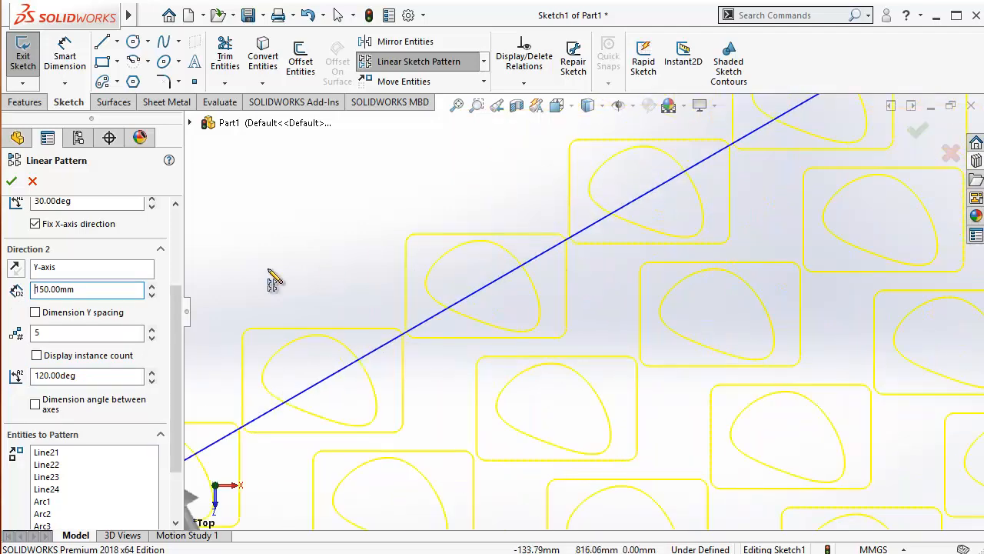
left_click(12, 181)
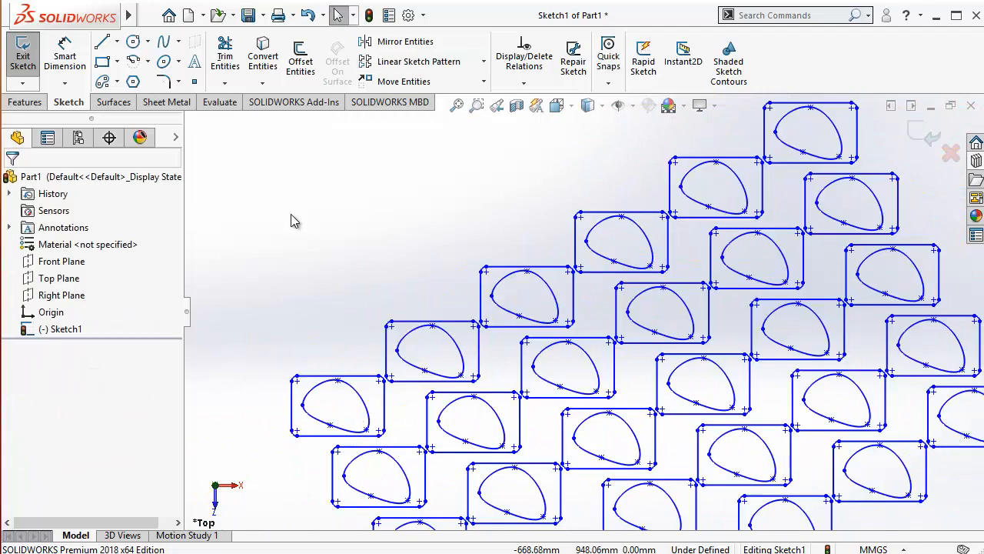
Examine the finished angled pattern of rounded rectangles and splines in the sketch.
scroll(560, 421, "up", 5)
scroll(619, 424, "down", 4)
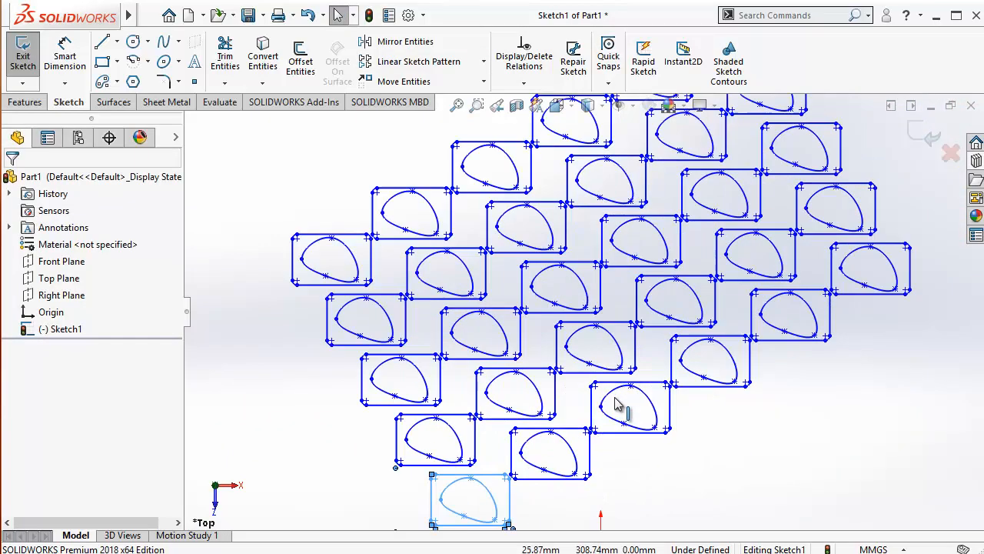
left_click(708, 450)
scroll(677, 442, "up", 2)
scroll(709, 344, "up", 2)
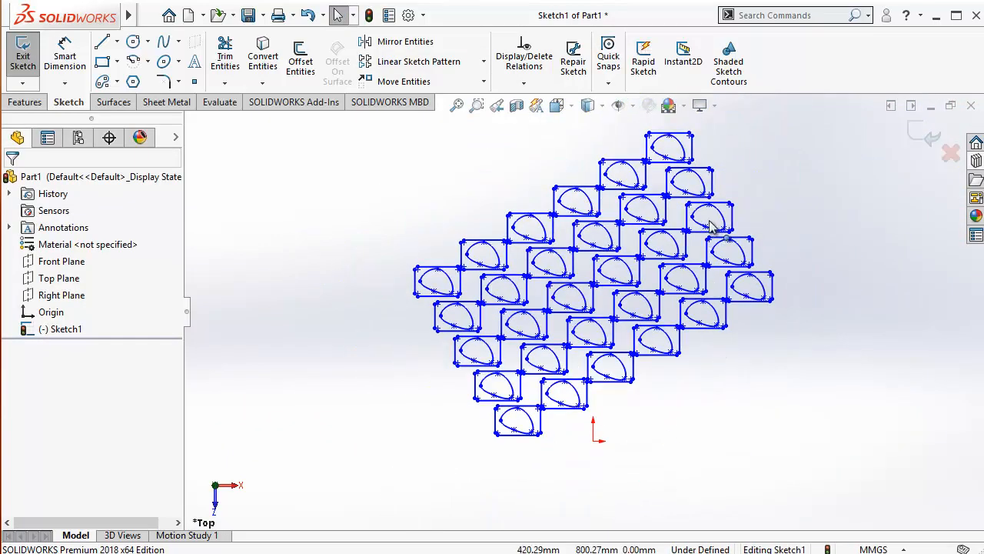
scroll(714, 229, "down", 3)
scroll(732, 239, "up", 1)
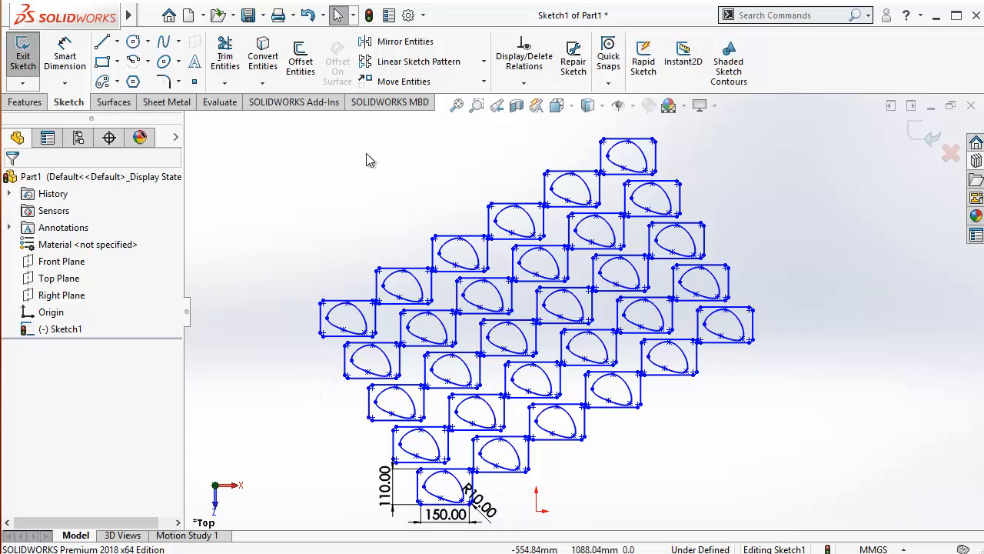
left_click(415, 62)
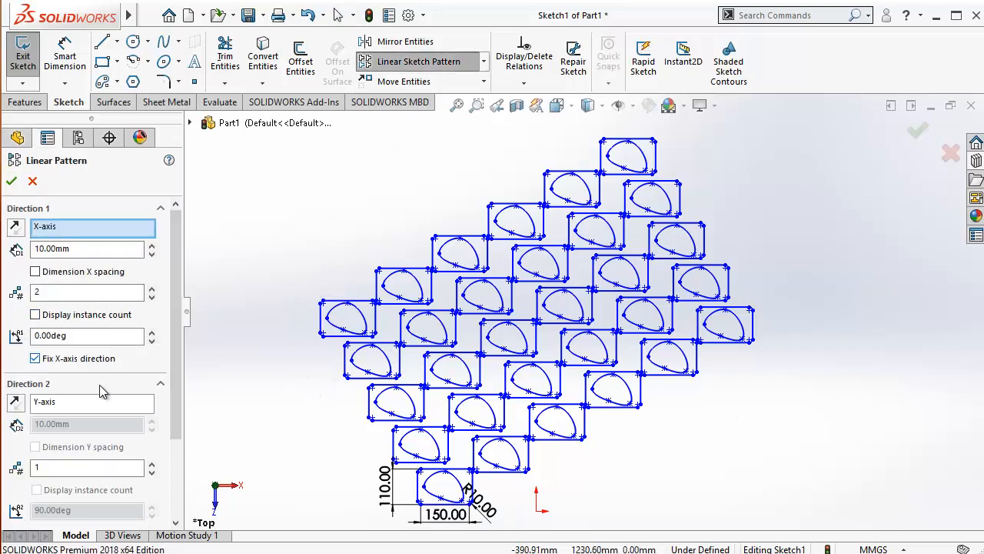
left_click_drag(176, 300, 191, 386)
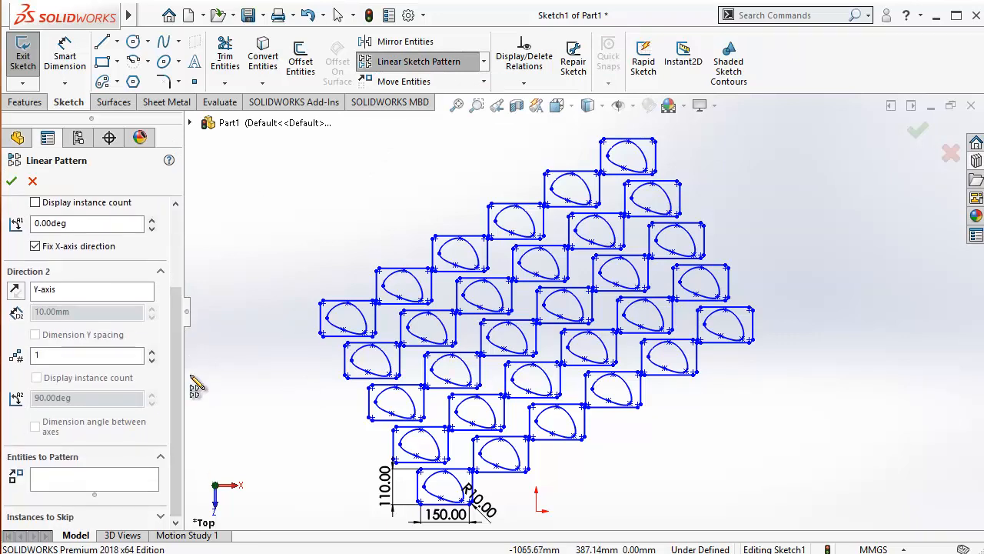
left_click(33, 182)
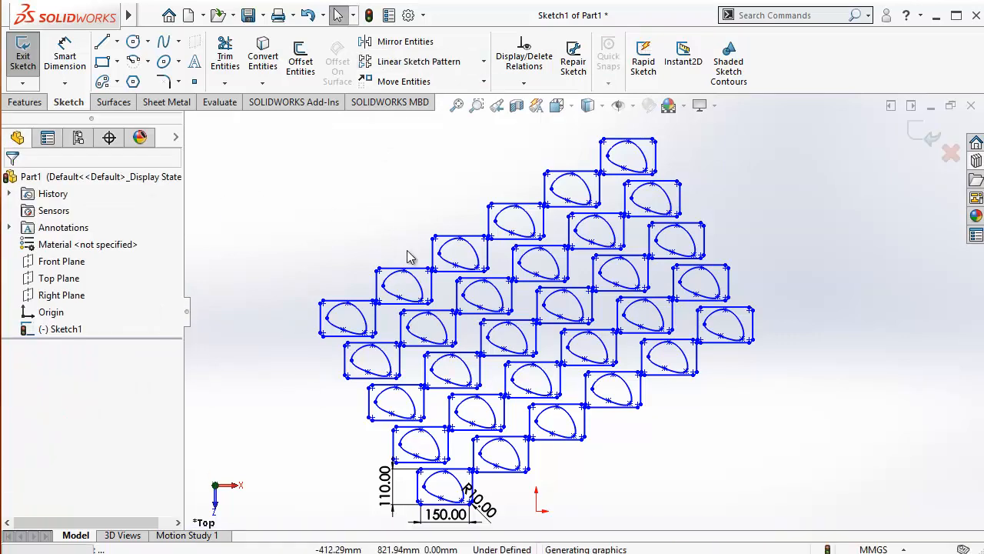
Undo the angled linear pattern of rounded rectangles and splines.
left_click(453, 359)
scroll(467, 422, "up", 2)
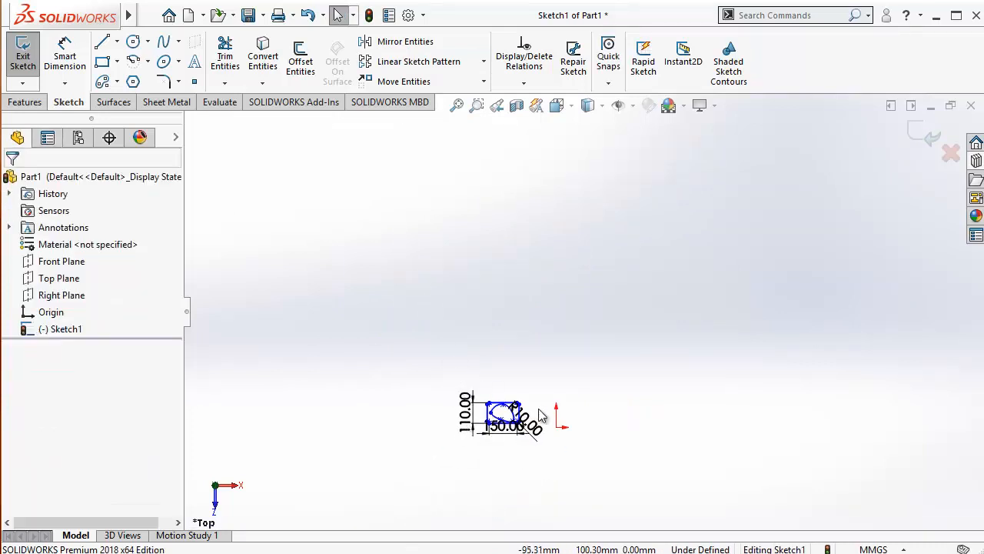
scroll(533, 428, "down", 2)
Start a linear sketch pattern of the rounded rectangle and its spline with three instances along the X-axis at 200 mm spacing.
left_click_drag(370, 317, 543, 462)
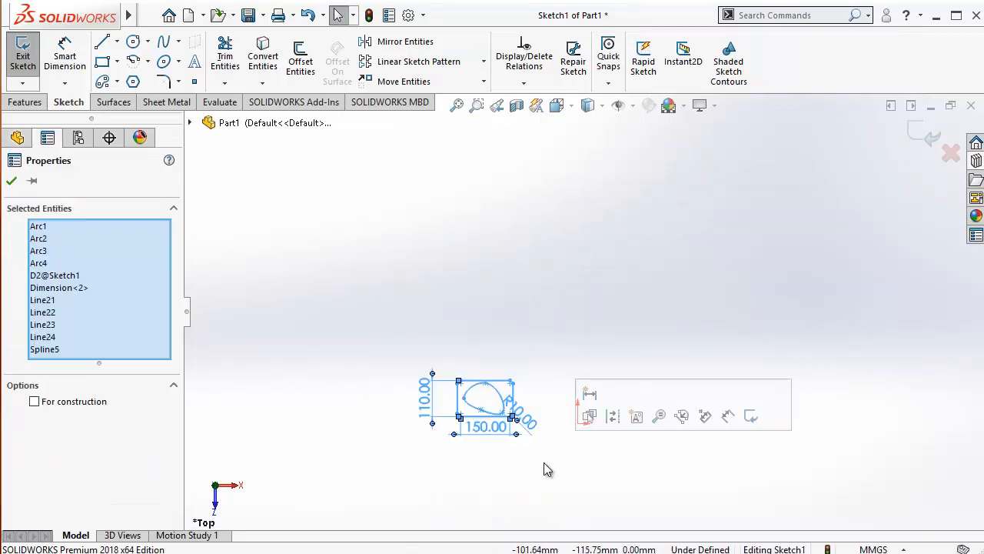
left_click(399, 62)
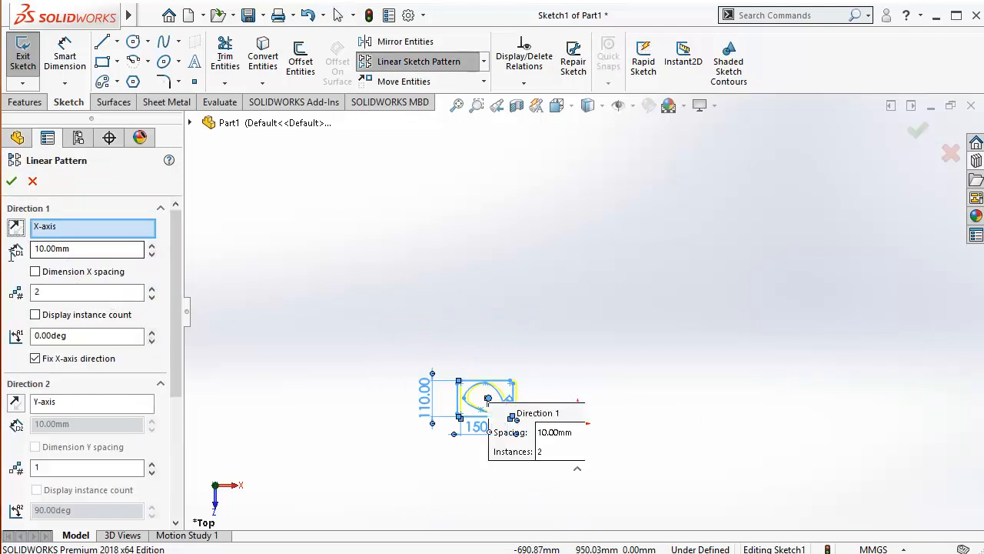
key("Tab")
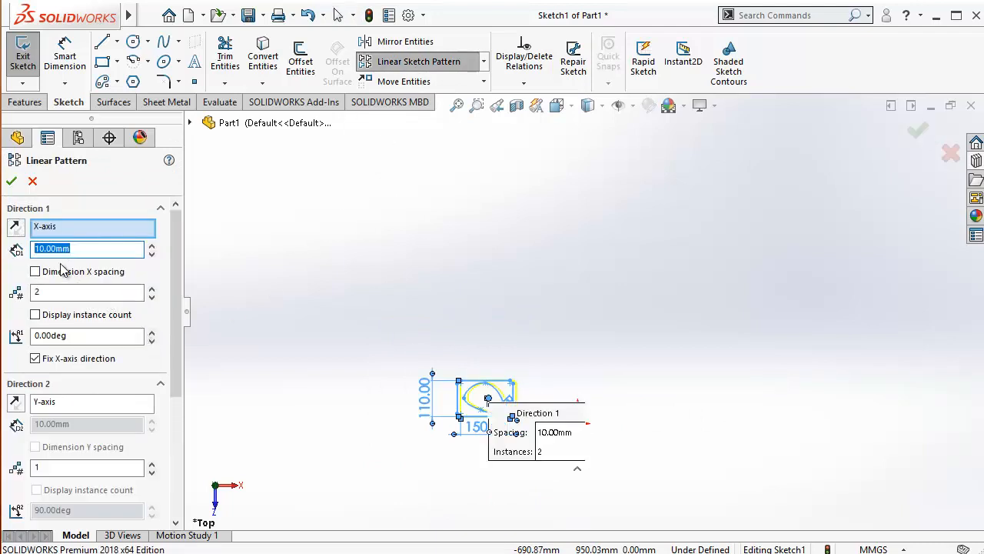
key("Return")
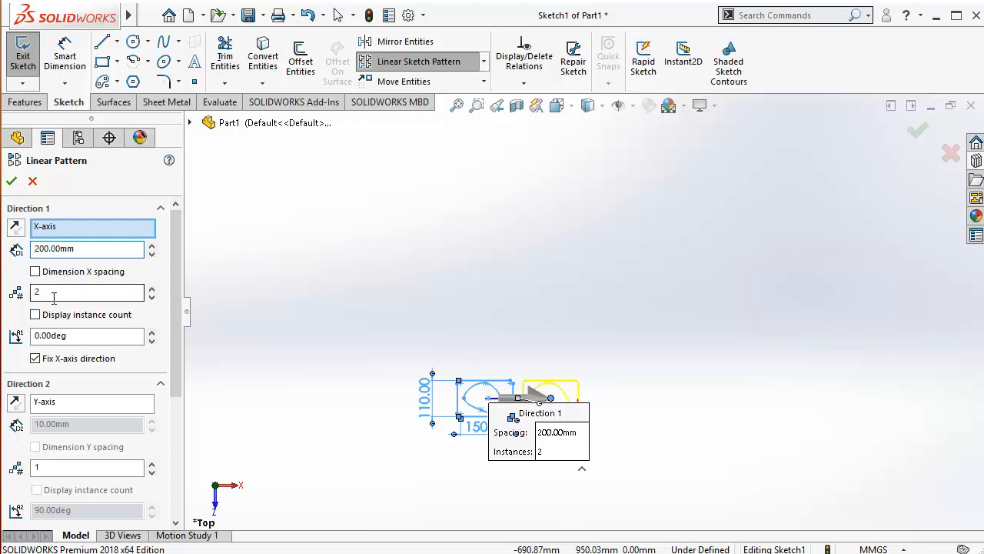
left_click(50, 294)
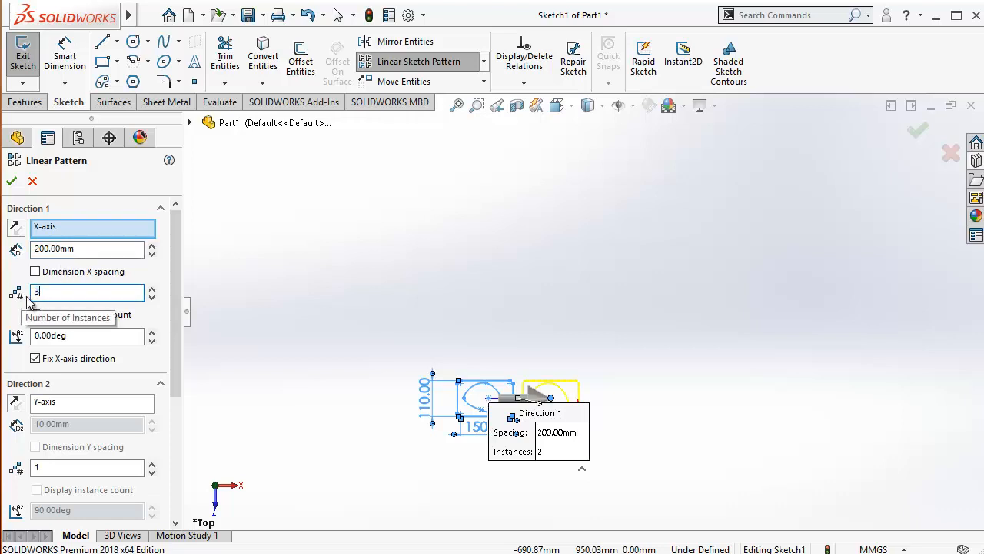
Set Direction 2 of the pattern to three instances along the Y-axis with 150 mm spacing.
scroll(68, 384, "down", 3)
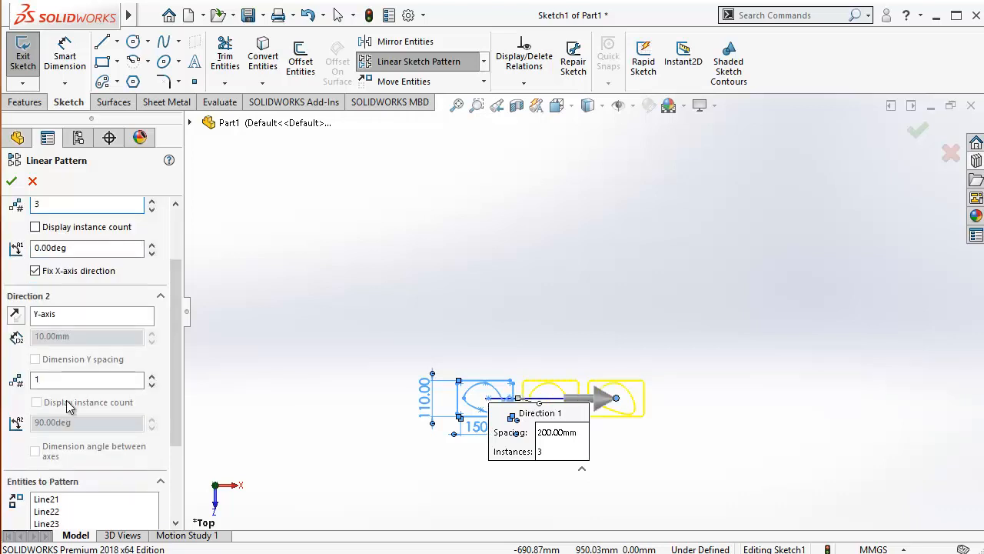
scroll(68, 405, "down", 3)
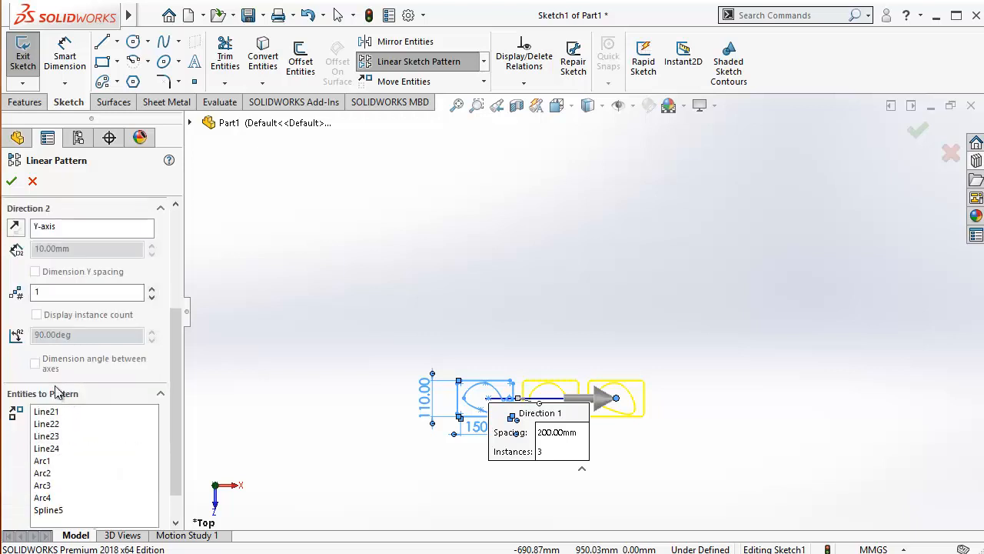
left_click(38, 291)
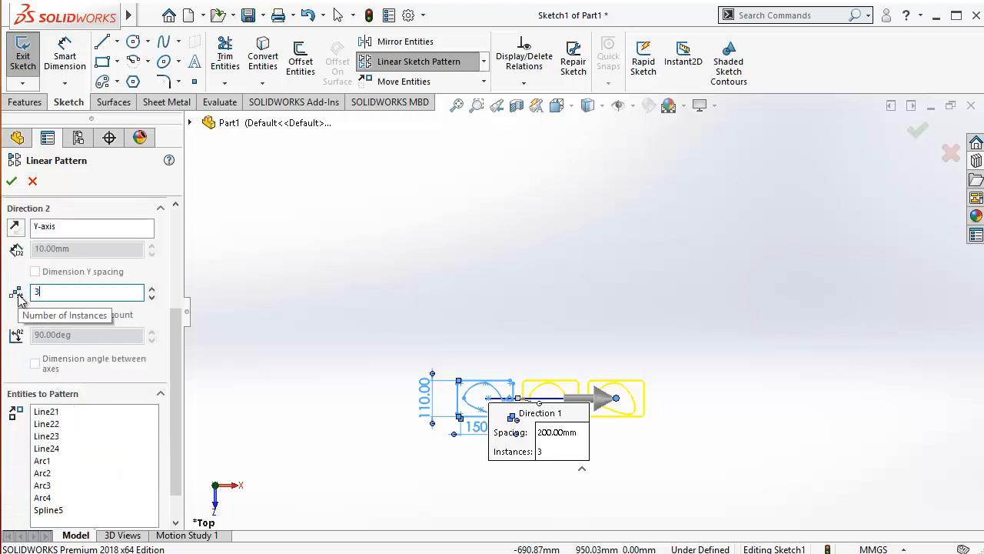
left_click_drag(75, 250, 24, 251)
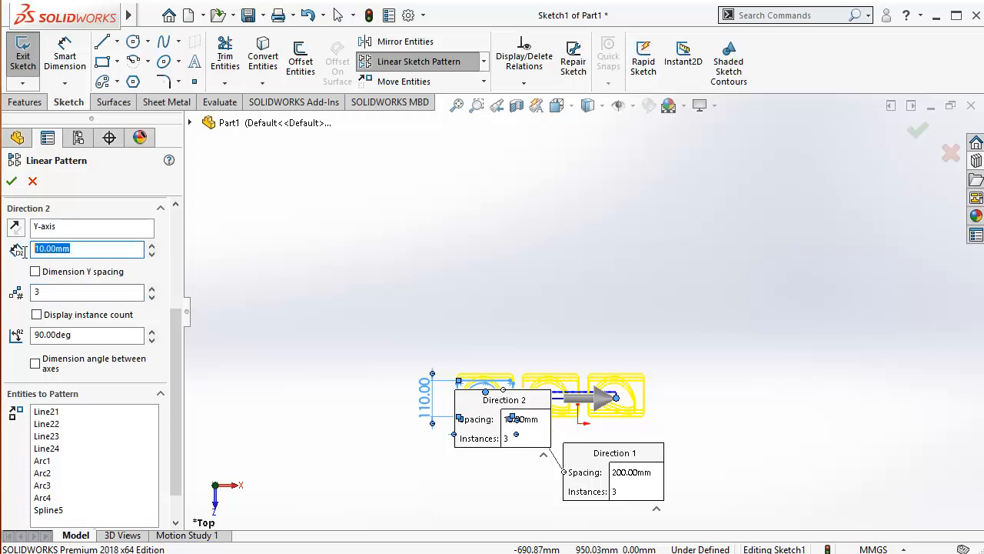
type("150")
key("Return")
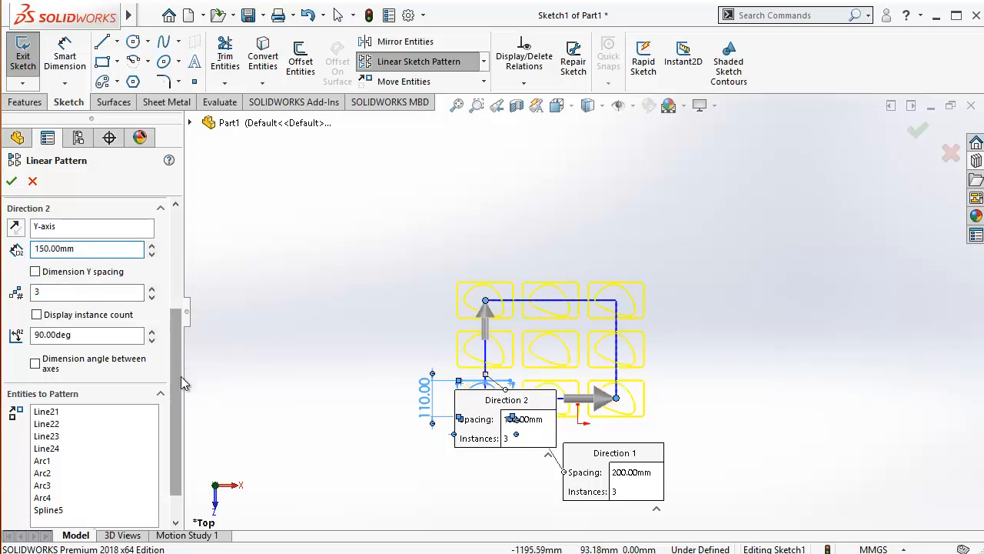
Skip instances (2,2), (2,3) and (3,2) of the pattern and create the linear sketch pattern.
scroll(184, 400, "down", 2)
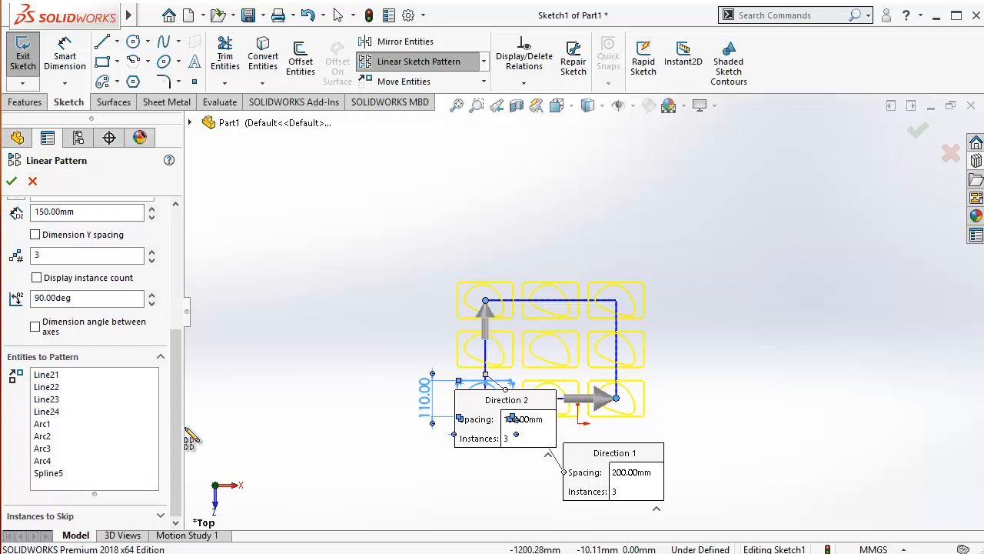
scroll(186, 399, "down", 1)
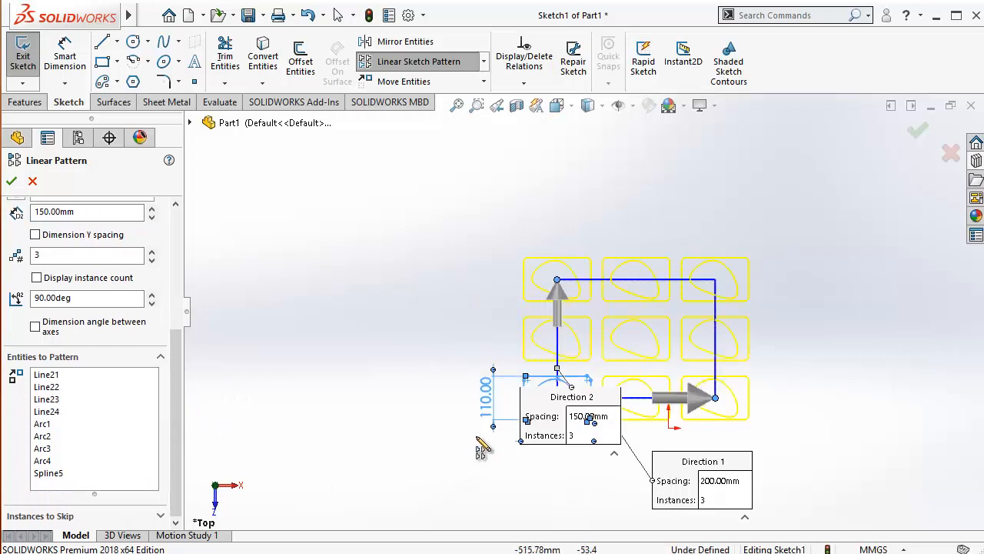
scroll(573, 350, "down", 1)
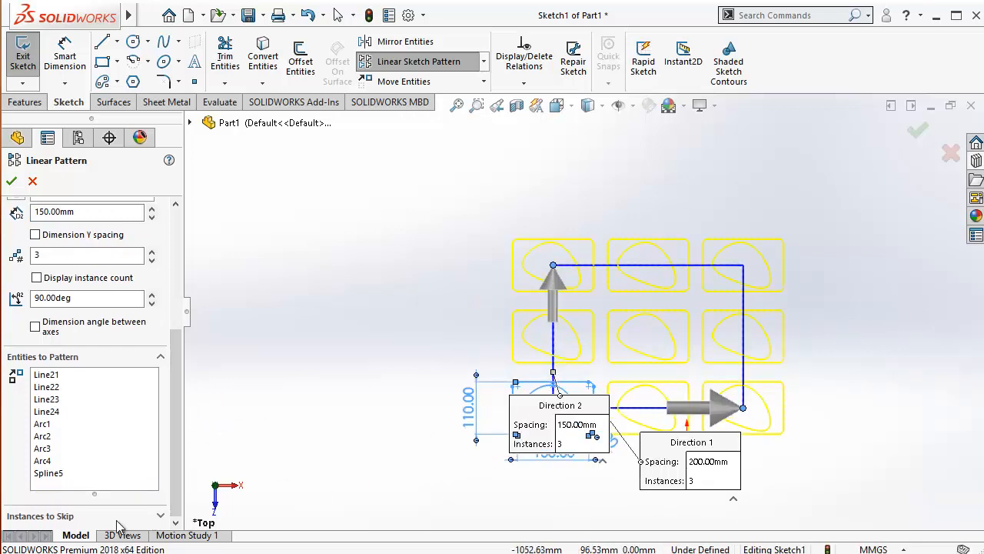
left_click(160, 516)
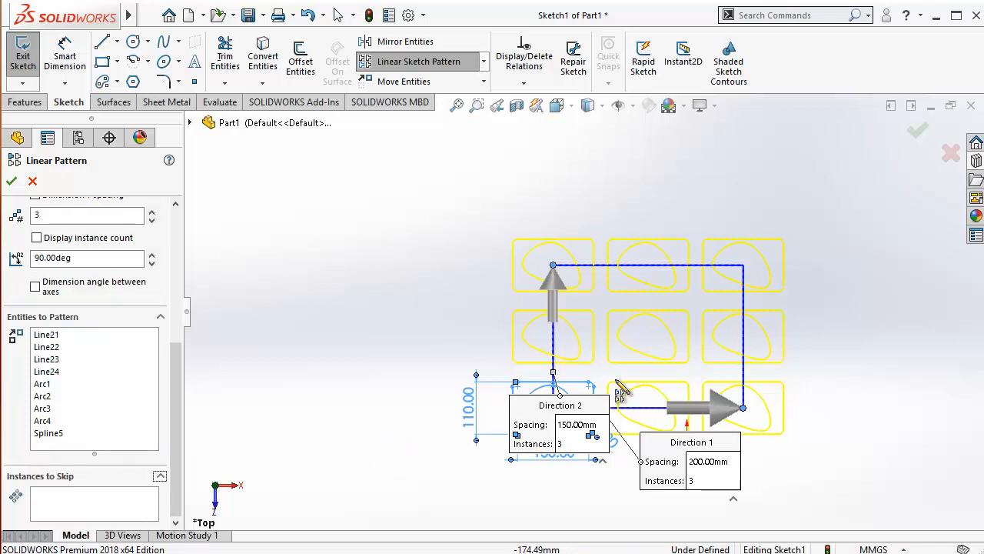
scroll(637, 371, "down", 2)
left_click(98, 504)
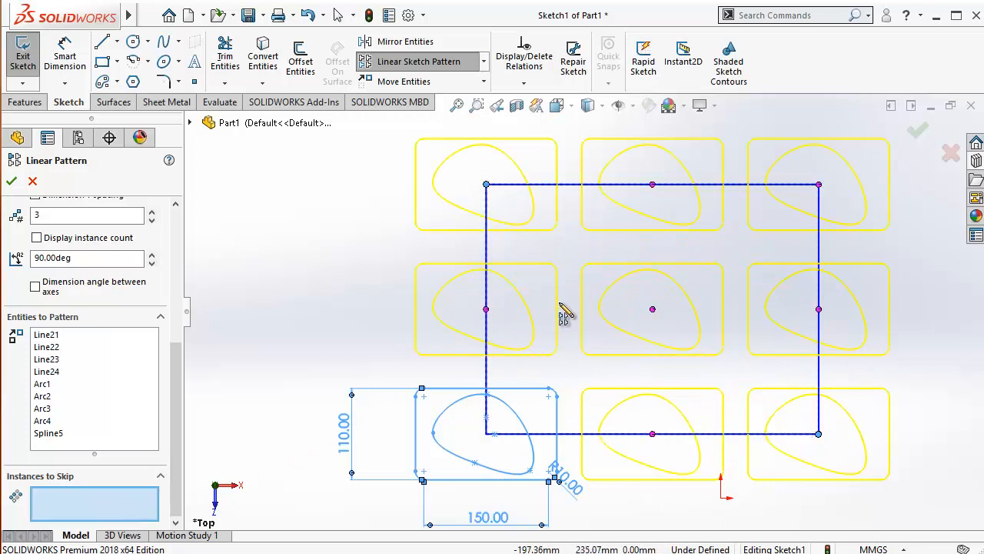
scroll(561, 314, "up", 1)
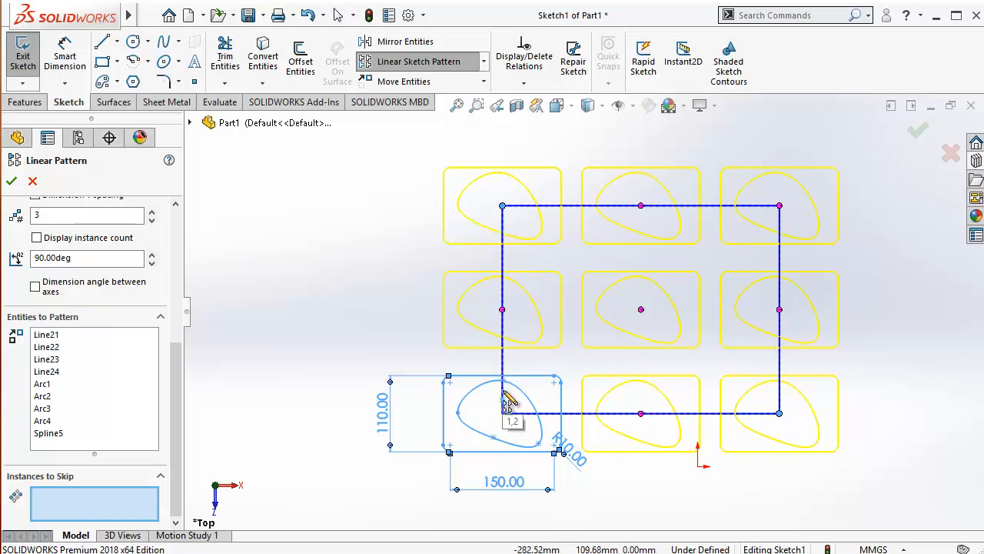
left_click(641, 312)
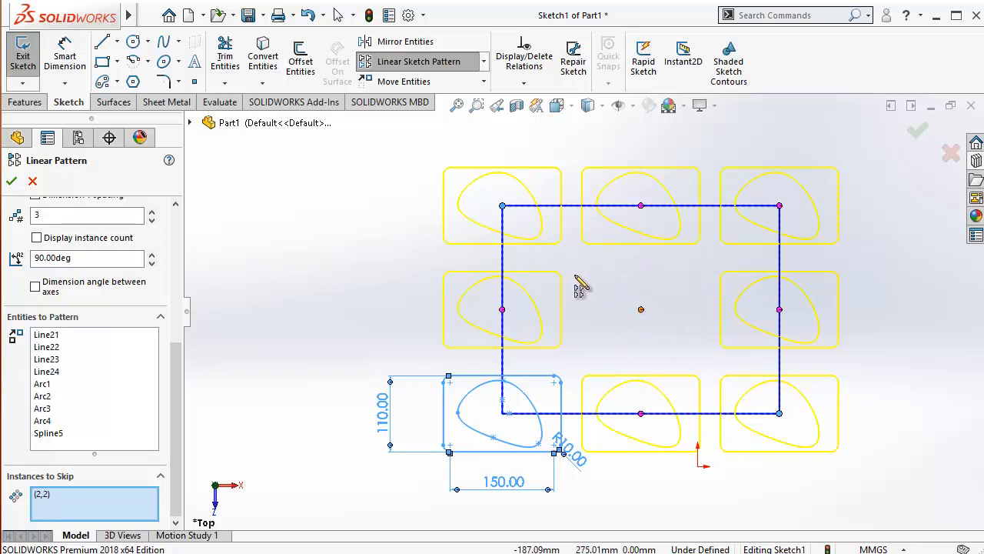
left_click(640, 207)
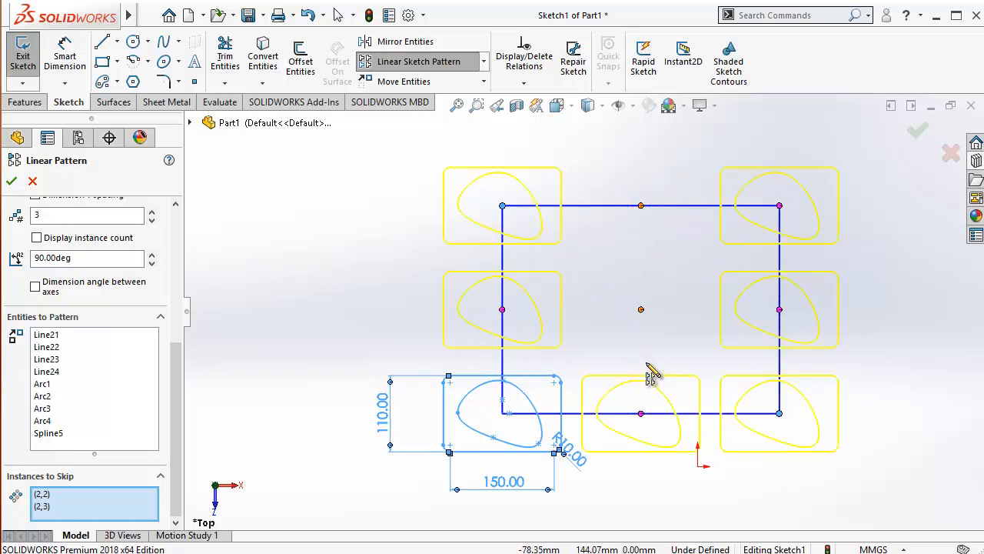
left_click(780, 311)
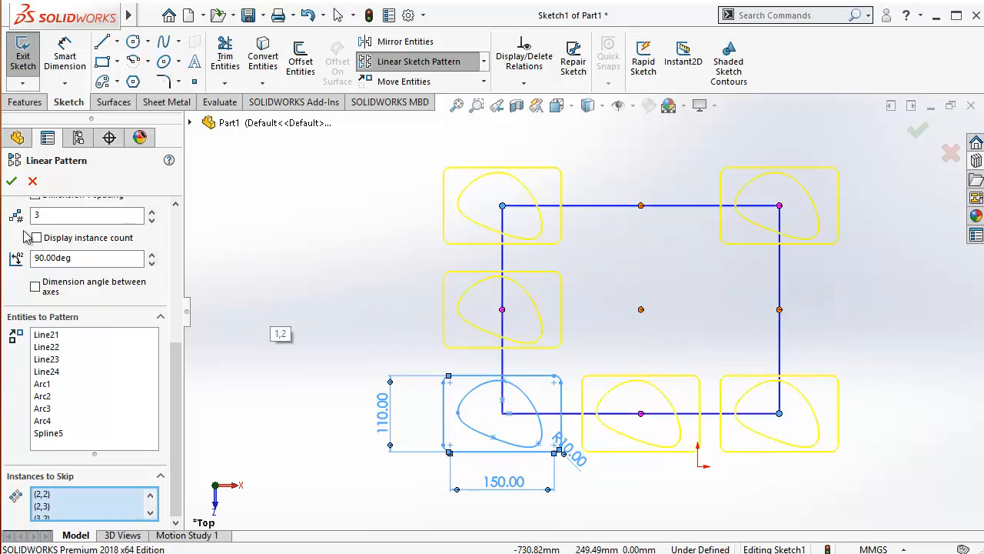
left_click(11, 181)
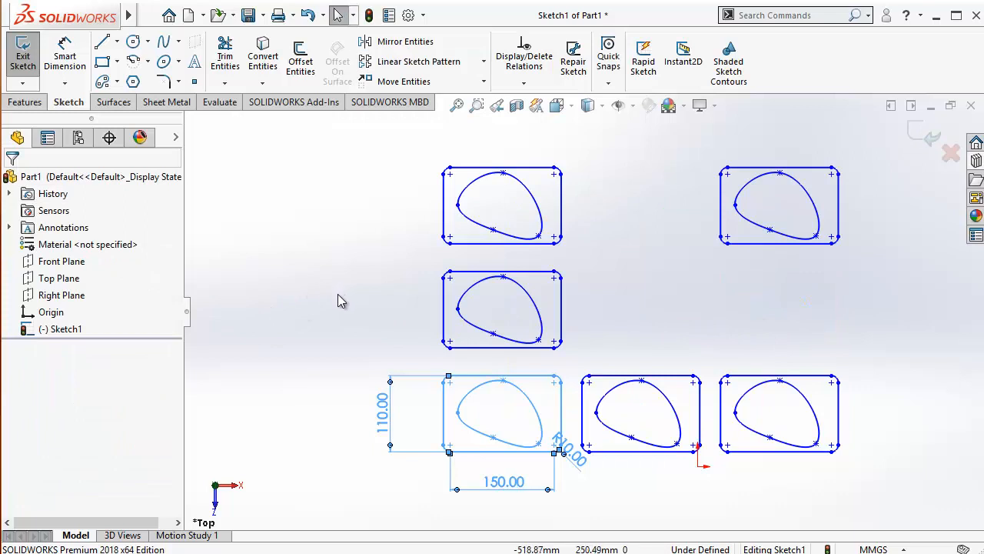
left_click(338, 296)
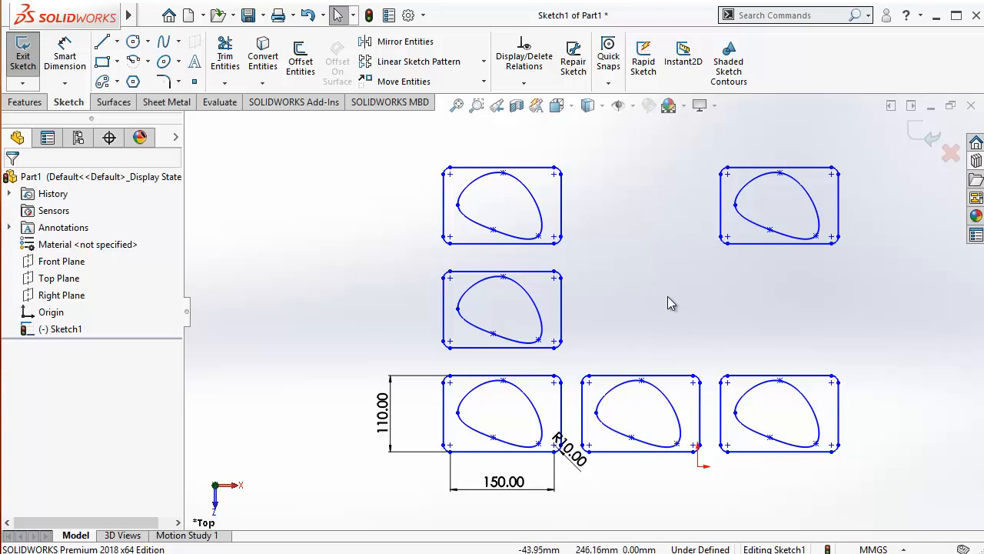
Delete all patterned rounded rectangles, splines and dimensions from the sketch, including items with associated dimensions.
key("f")
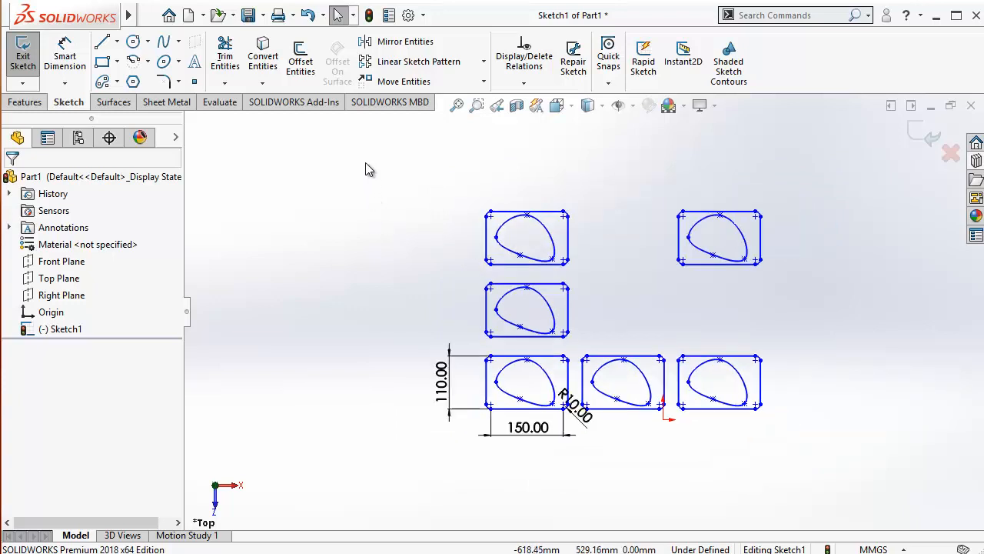
left_click_drag(366, 163, 831, 535)
key("Delete")
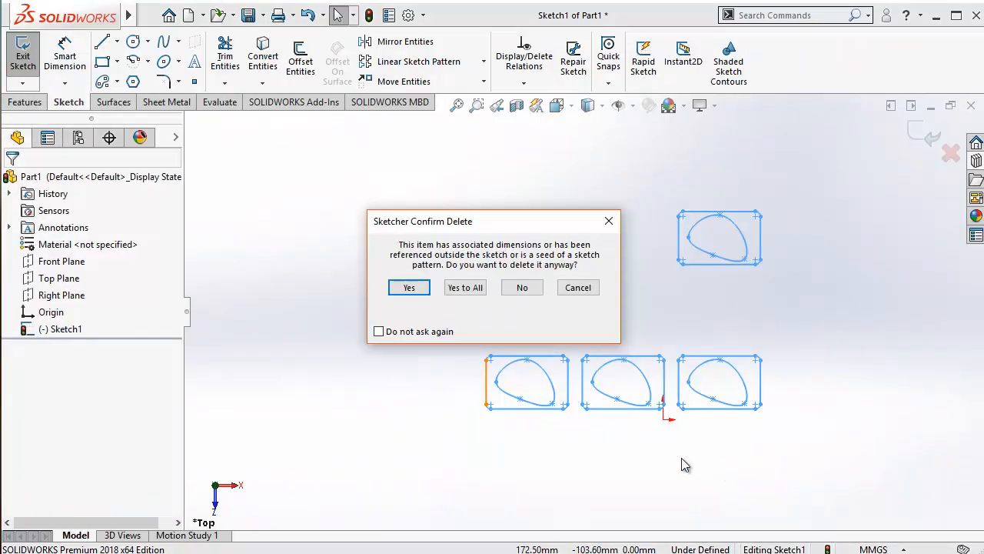
left_click(464, 290)
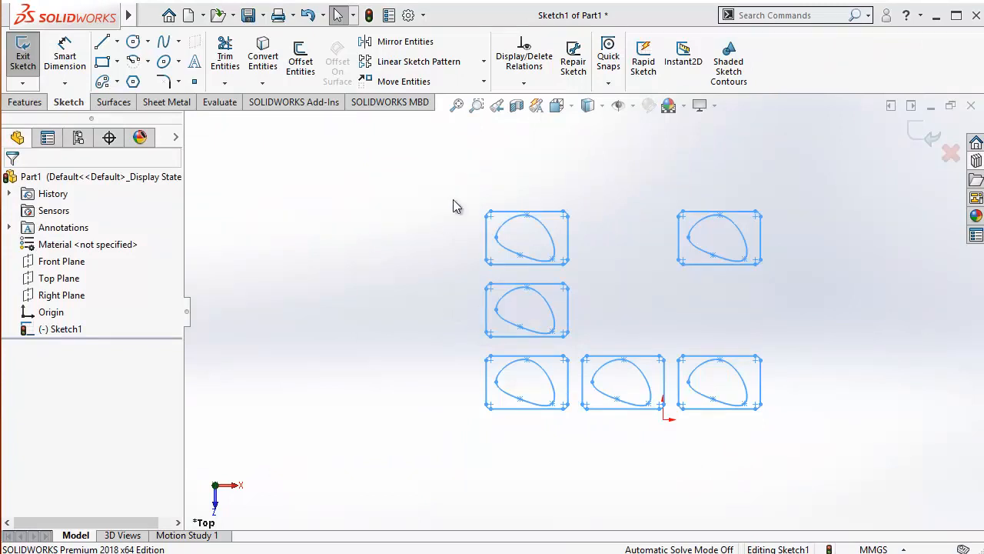
left_click(484, 61)
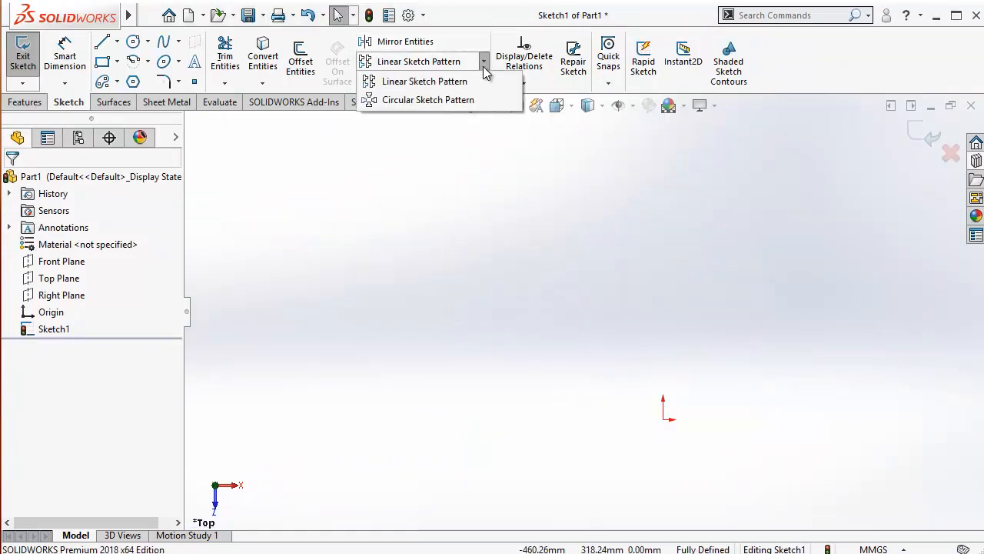
left_click(417, 226)
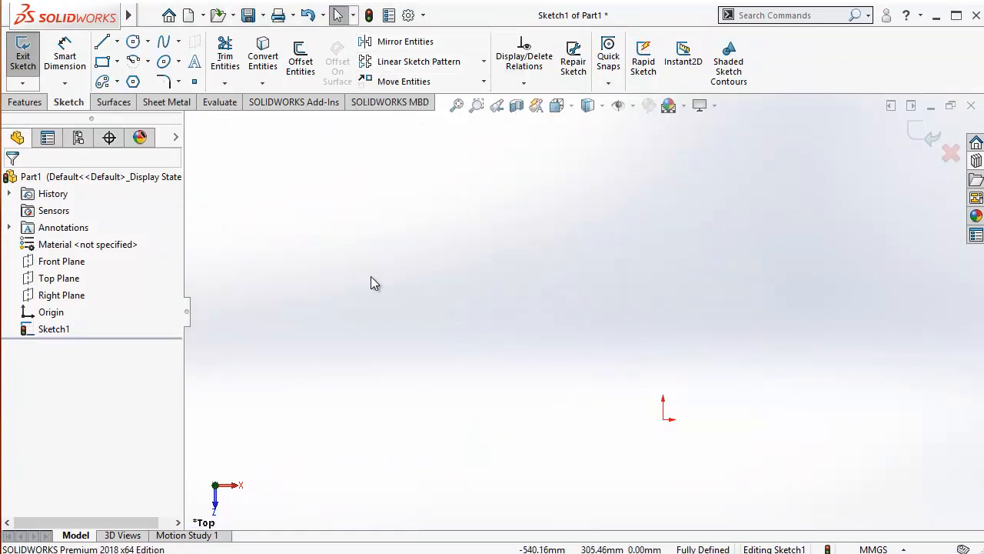
Sketch a circle of about 68 mm radius centred on the origin in the top view.
left_click(133, 42)
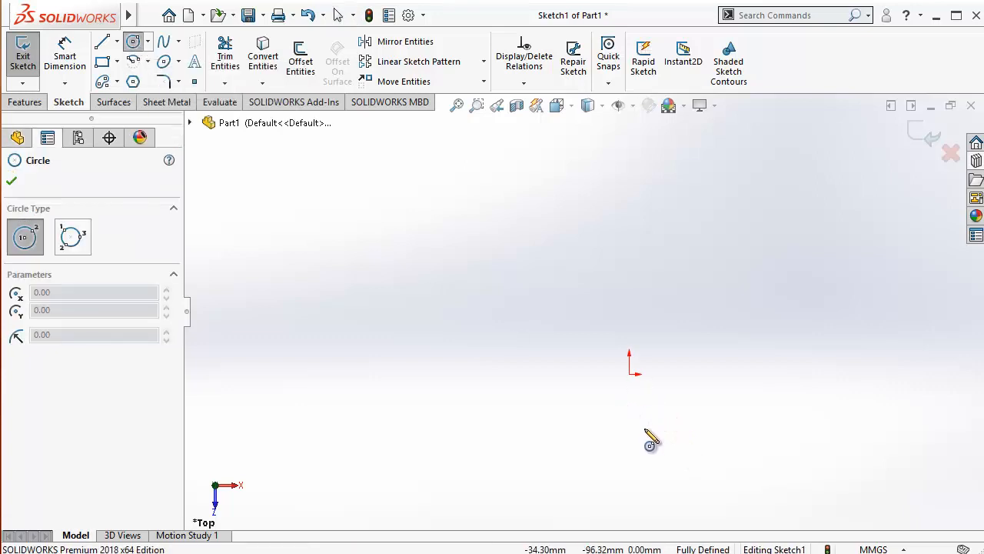
key("space")
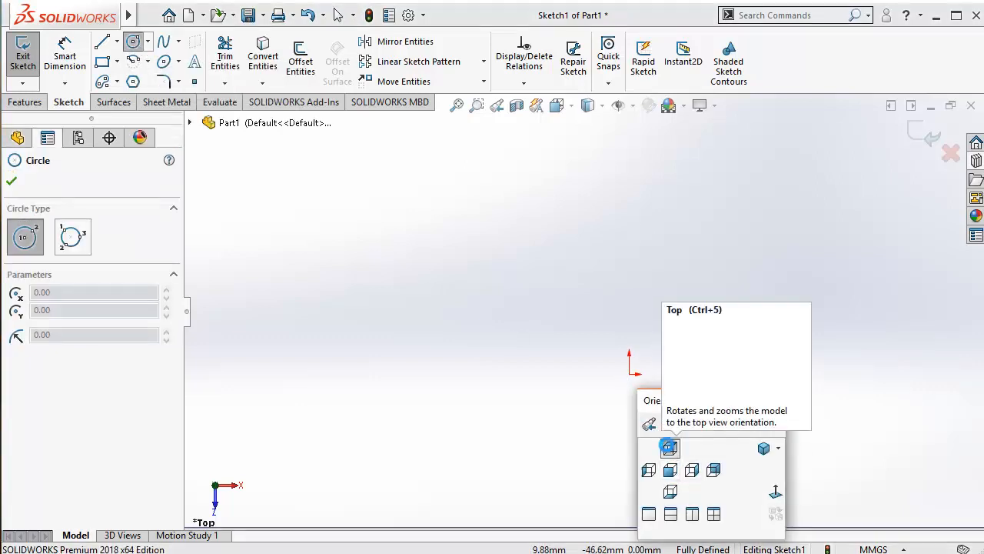
left_click(669, 448)
key("space")
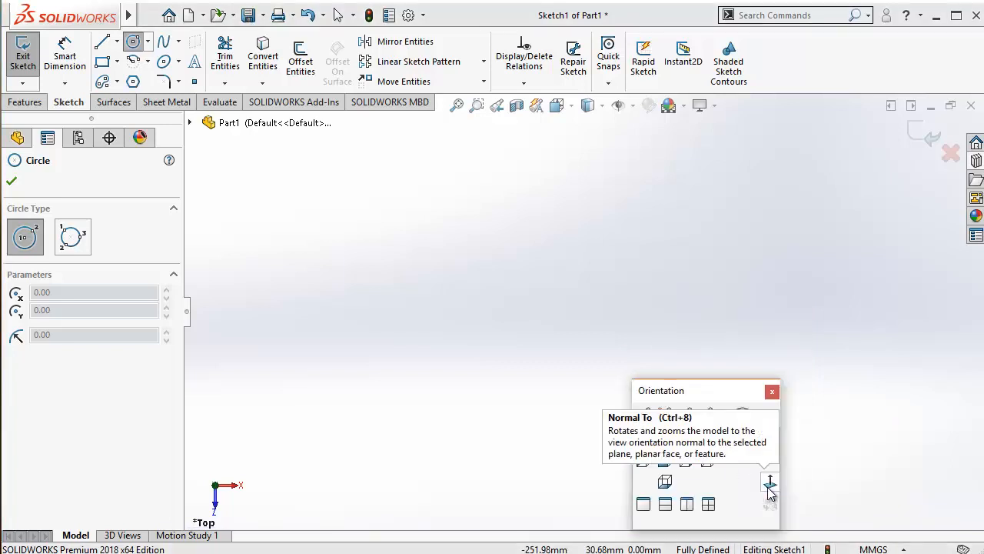
left_click(769, 483)
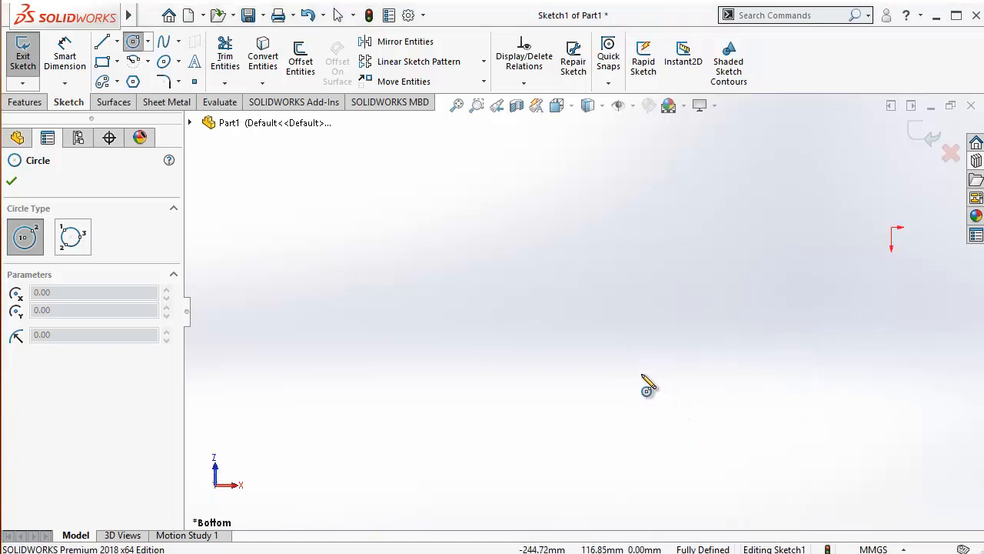
key("space")
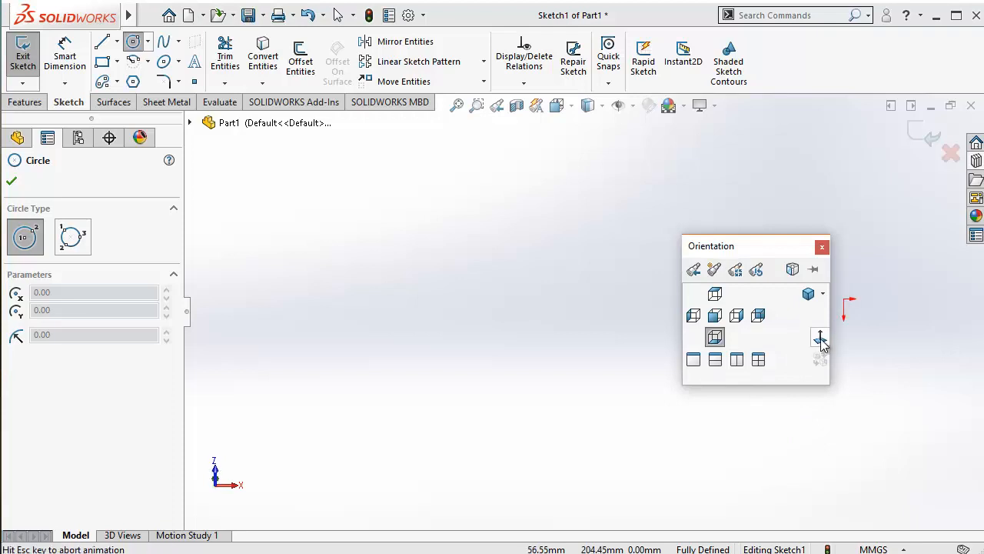
left_click(821, 337)
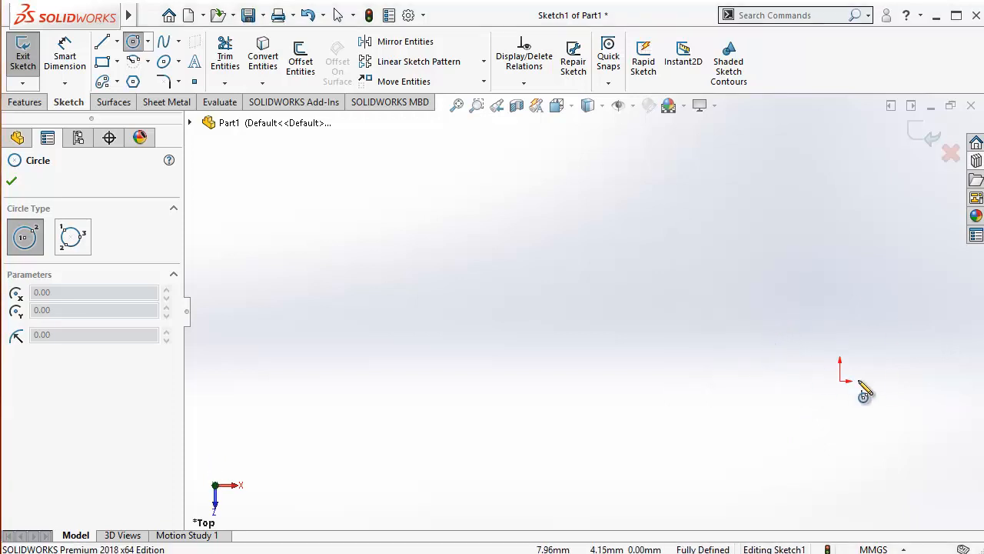
key("f")
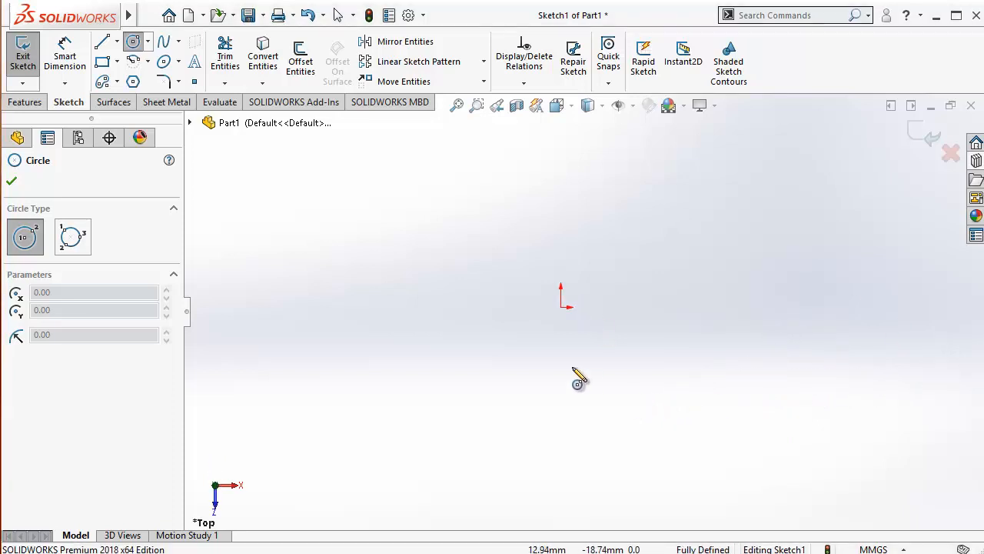
left_click(560, 308)
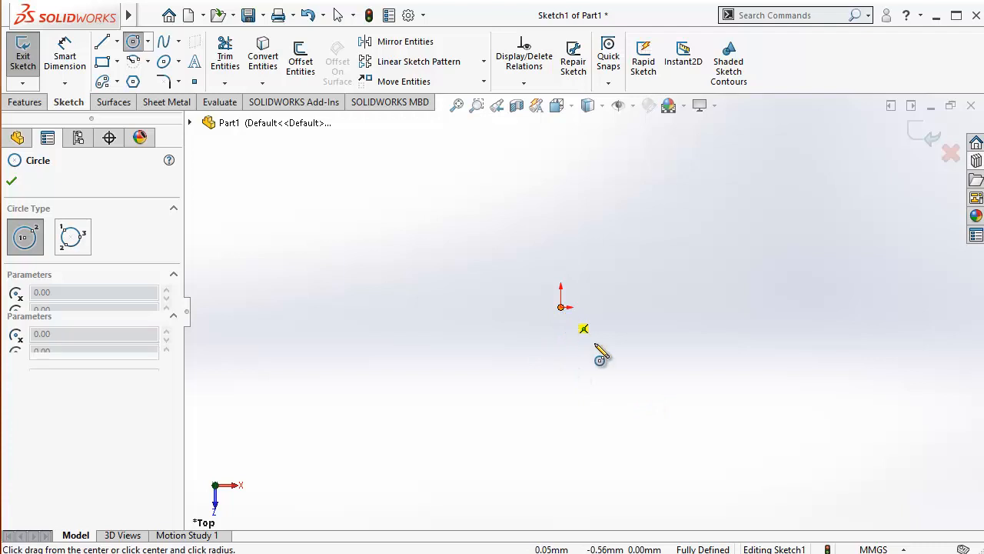
left_click(691, 437)
key("Escape")
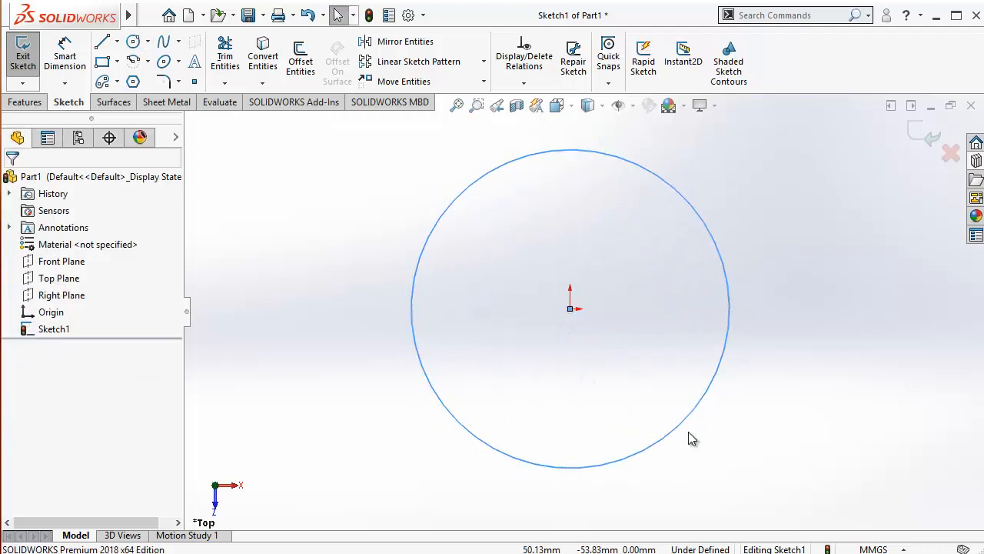
Convert the circle around the origin to construction geometry.
left_click(727, 321)
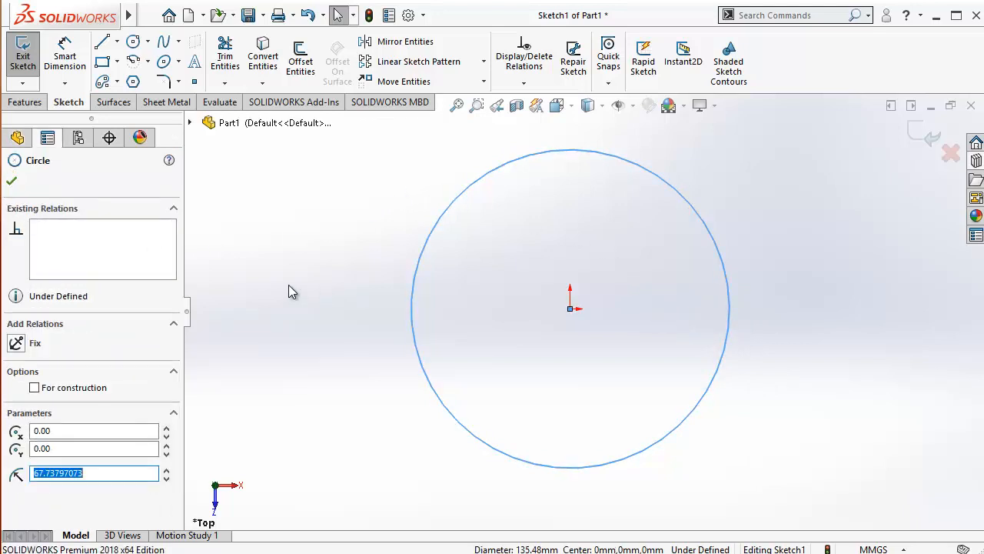
left_click(34, 387)
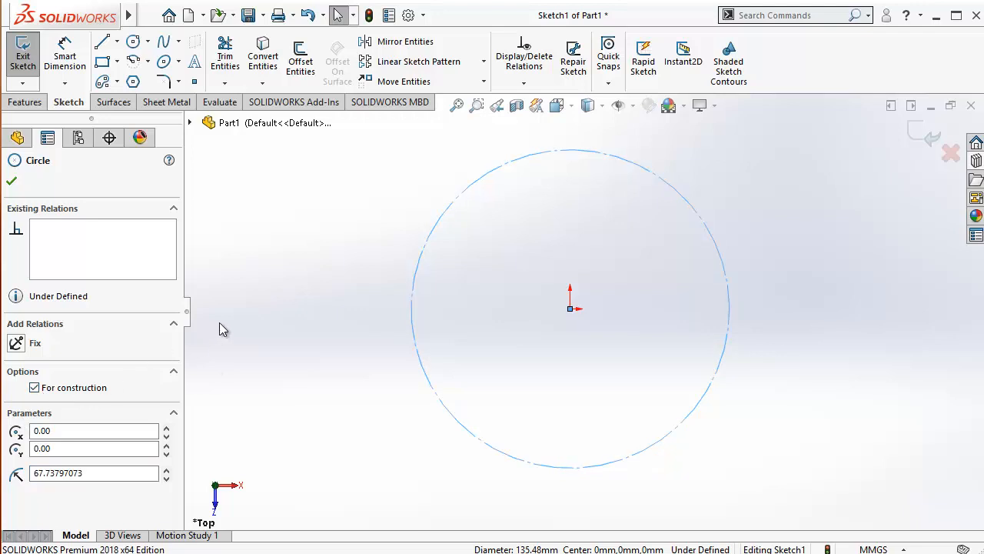
left_click(270, 300)
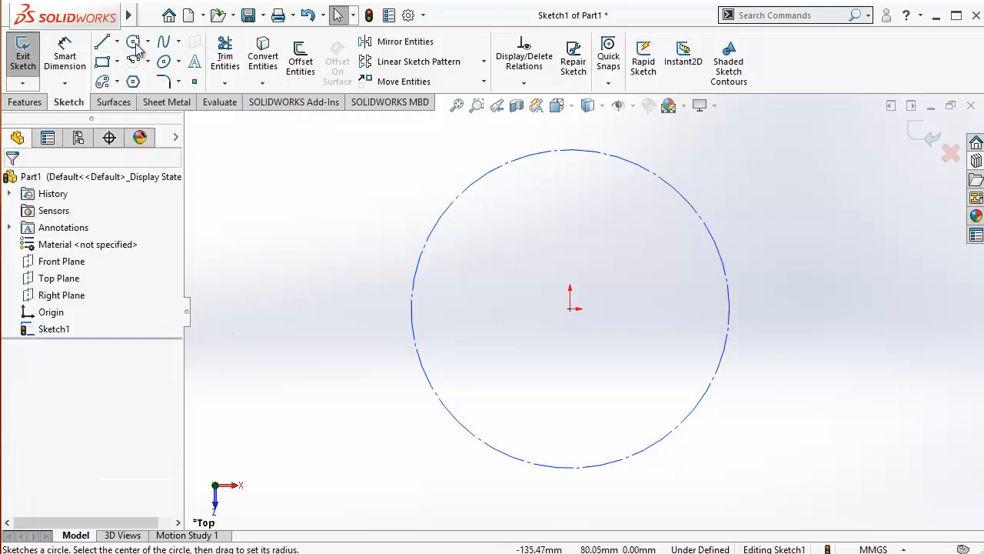
Sketch a closed six-point spline across the construction circle's upper-left edge, starting at about X -71, Y 41 mm.
left_click(163, 41)
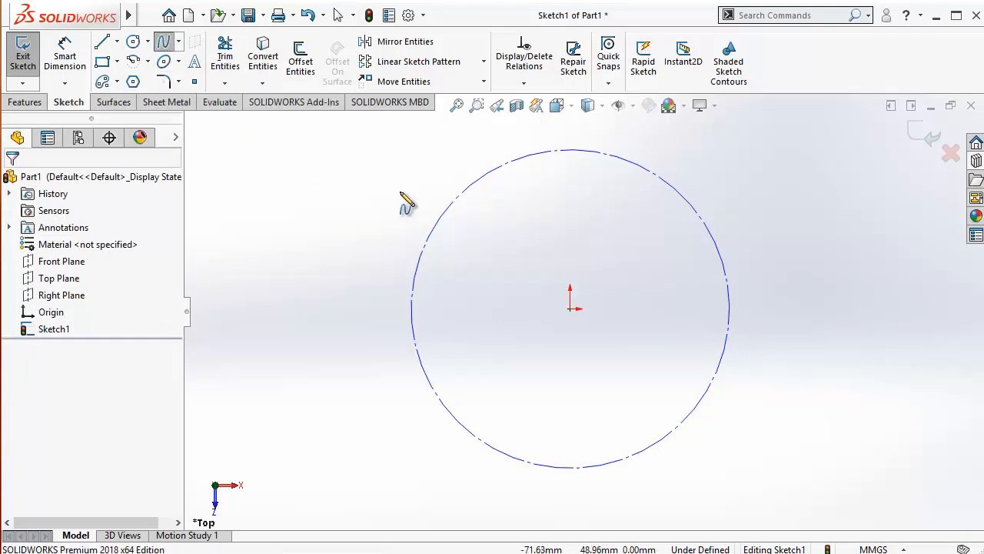
left_click(403, 212)
left_click(434, 187)
left_click(470, 212)
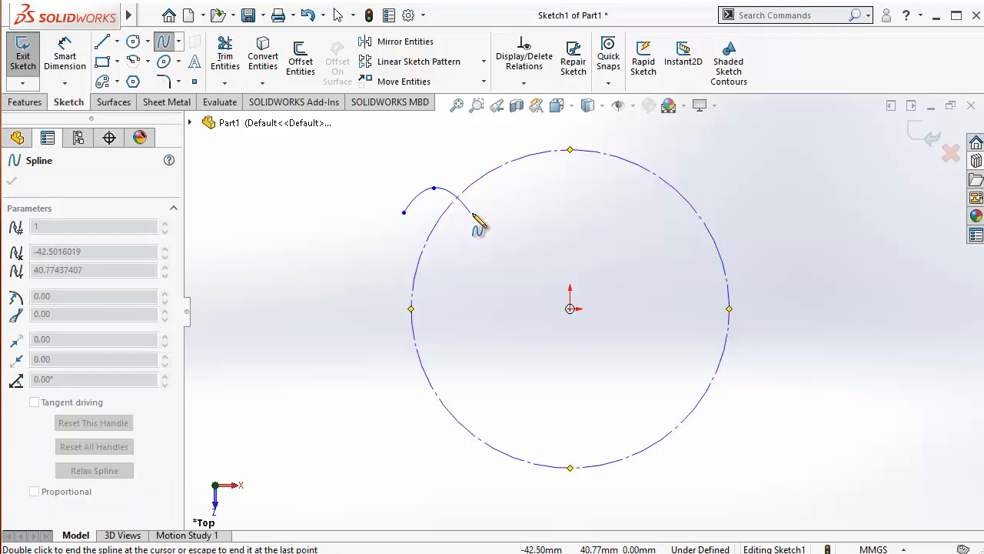
left_click(465, 250)
left_click(448, 236)
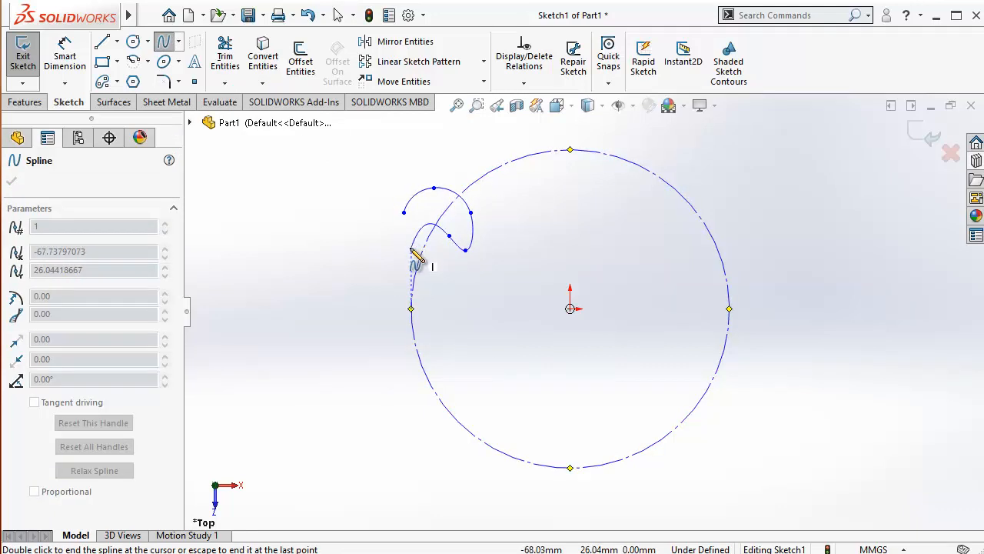
left_click(411, 247)
left_click(403, 212)
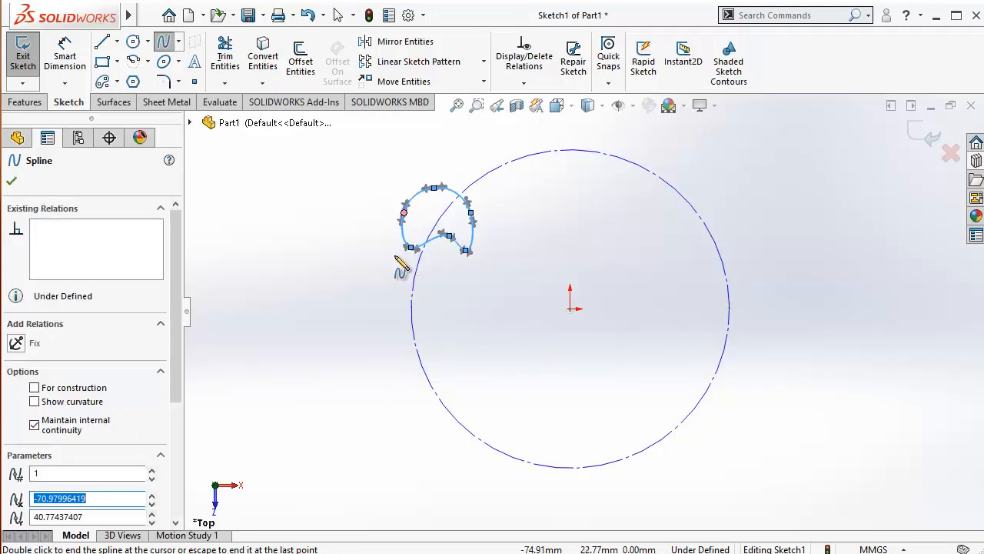
key("Escape")
key("Escape")
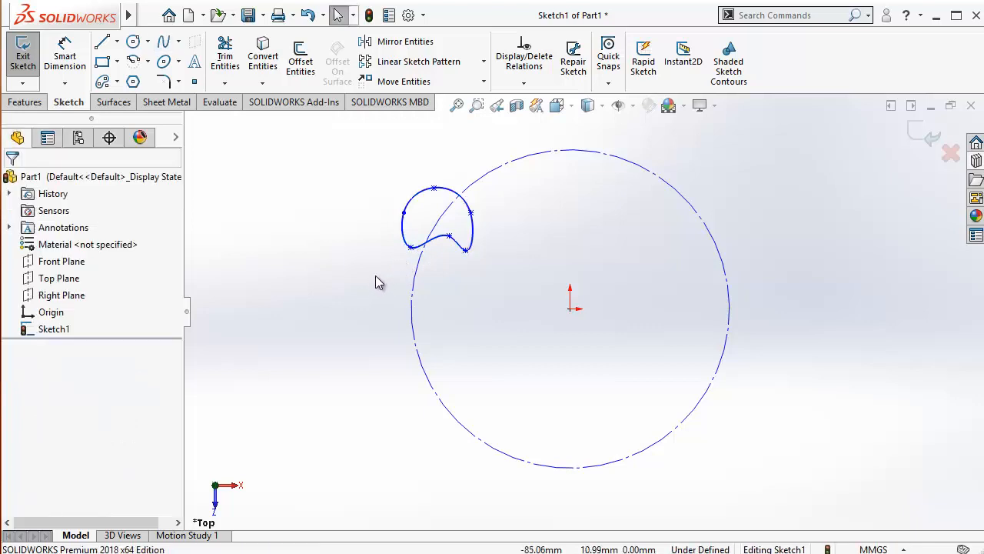
left_click(402, 236)
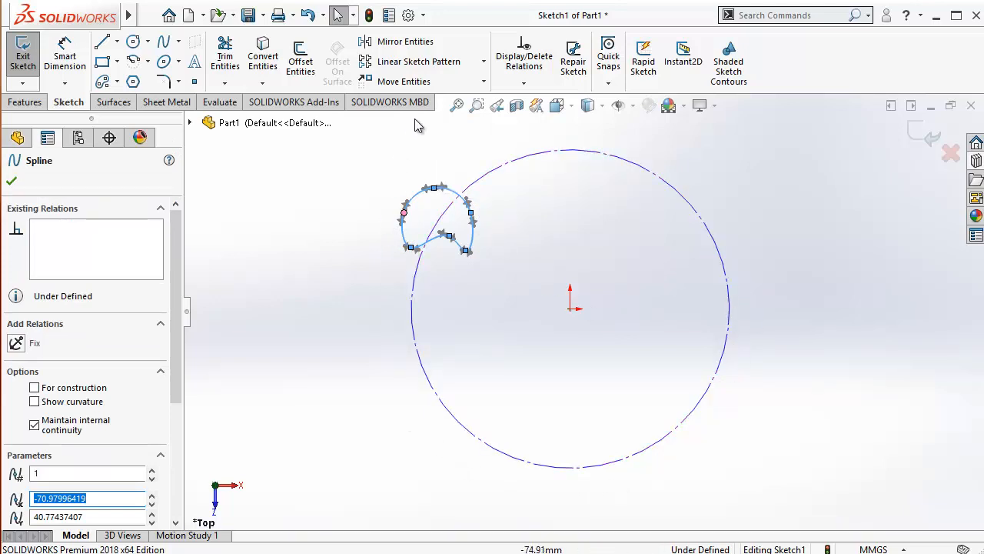
left_click(484, 63)
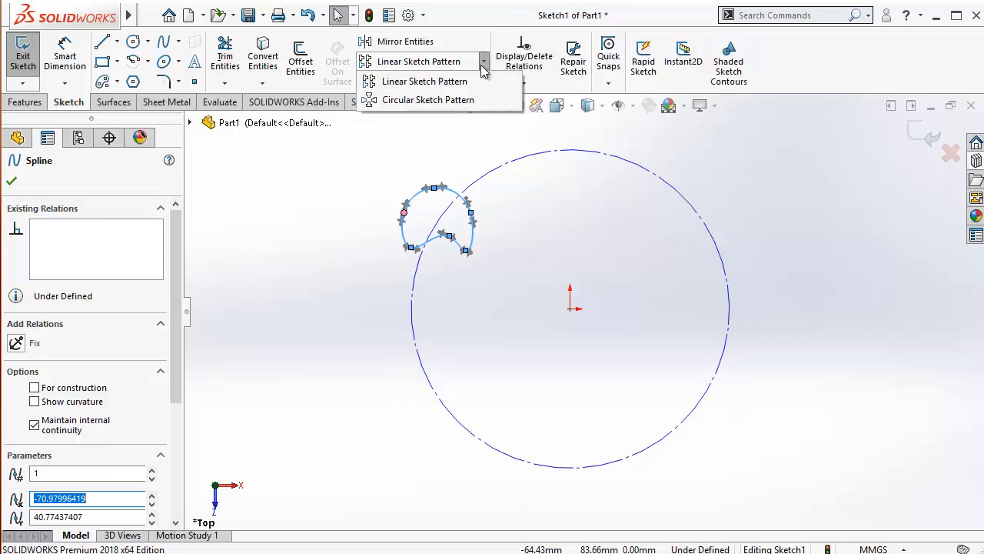
left_click(422, 100)
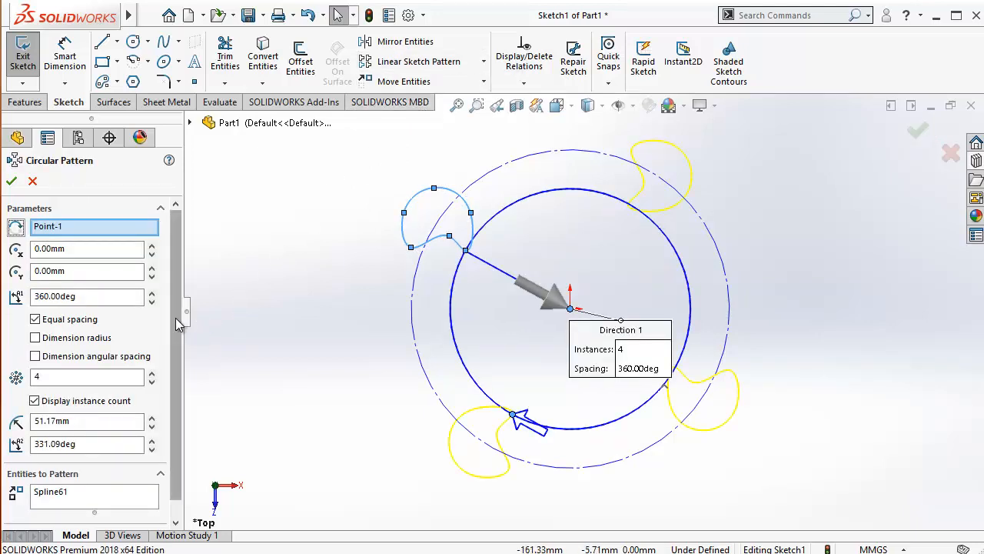
scroll(177, 359, "down", 1)
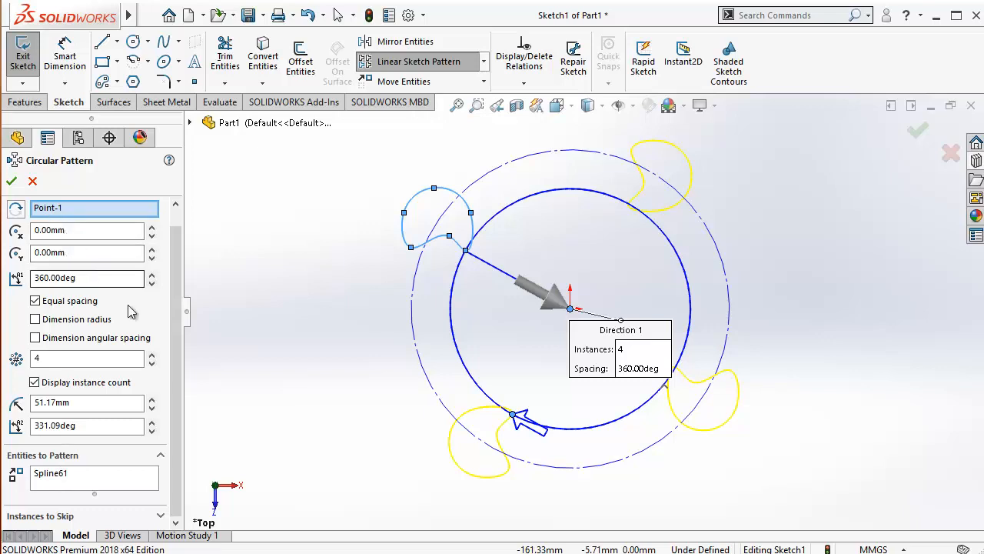
scroll(176, 300, "up", 1)
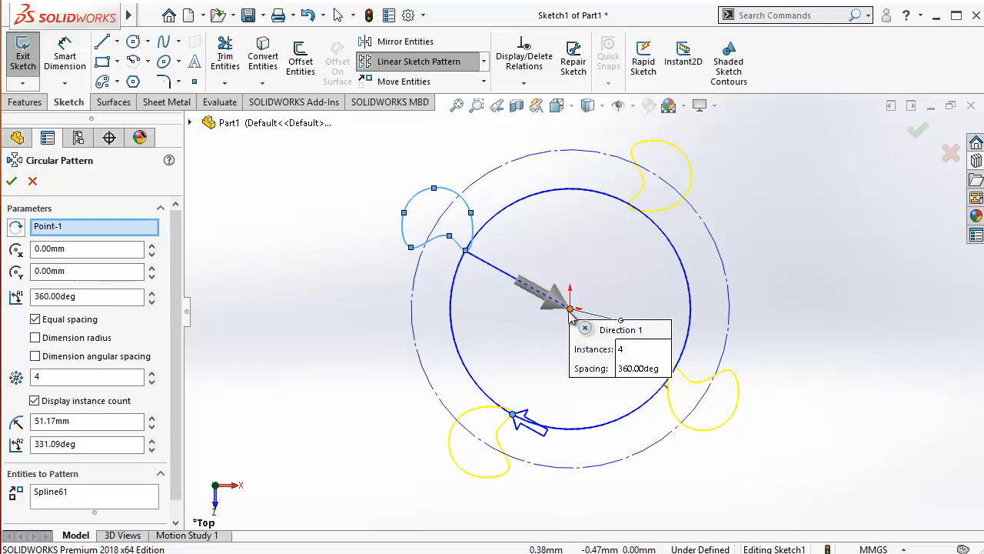
left_click(32, 183)
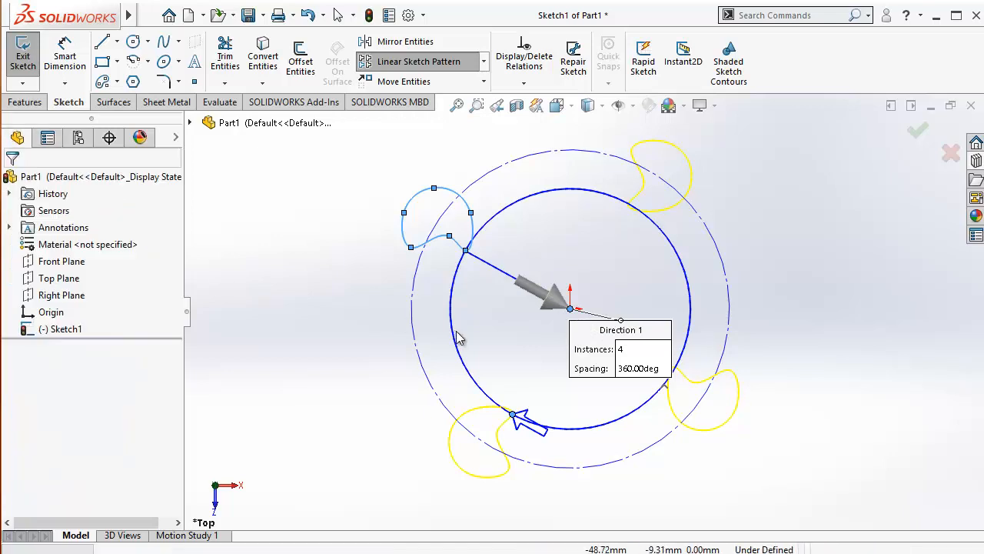
Delete the coincident relation on the construction circle's centre and move the circle off the origin in the positive X direction.
left_click(570, 320)
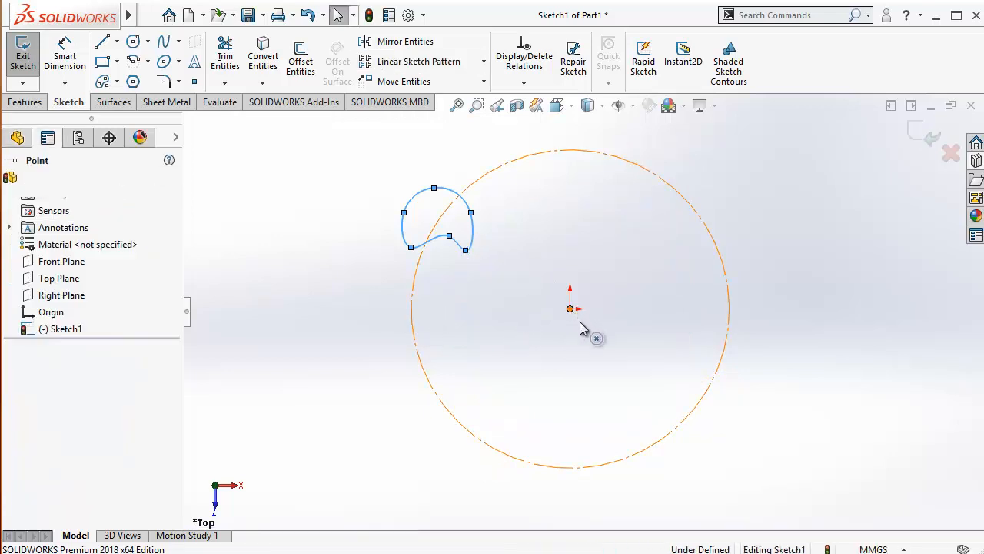
key("Delete")
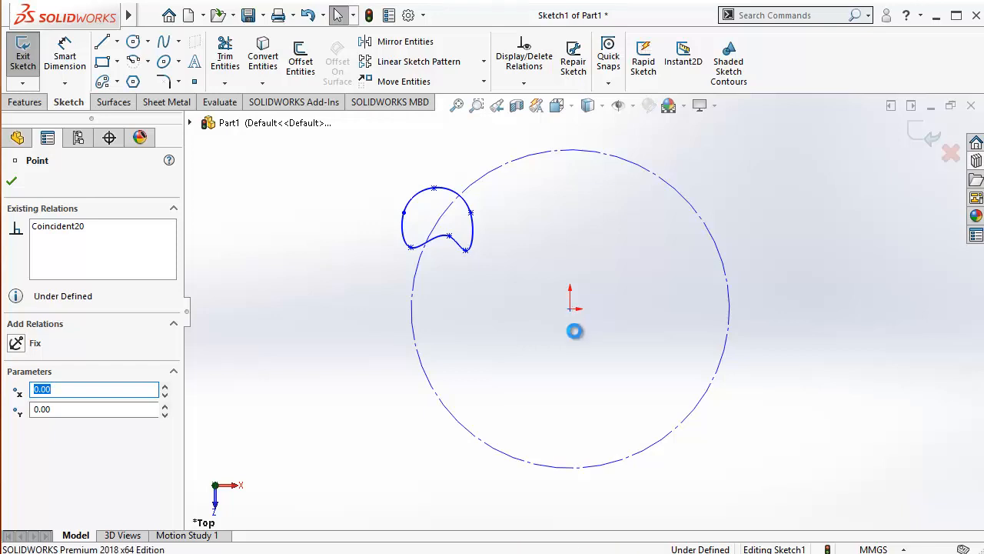
left_click(735, 282)
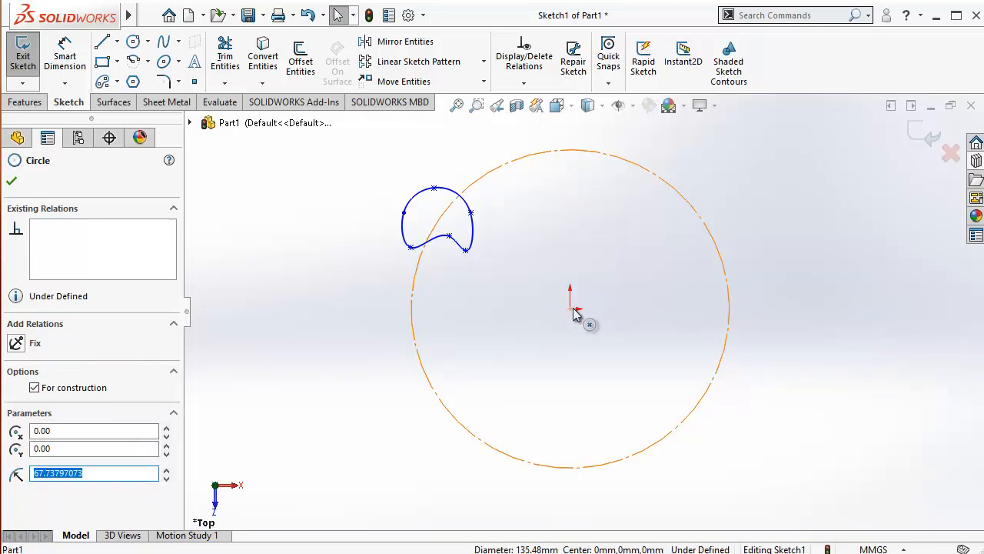
left_click_drag(572, 307, 659, 302)
Move the closed spline by its first point with Move Entities, placing that point at about X -32, Y 38 mm, over the circle's upper-left edge.
left_click_drag(362, 171, 482, 280)
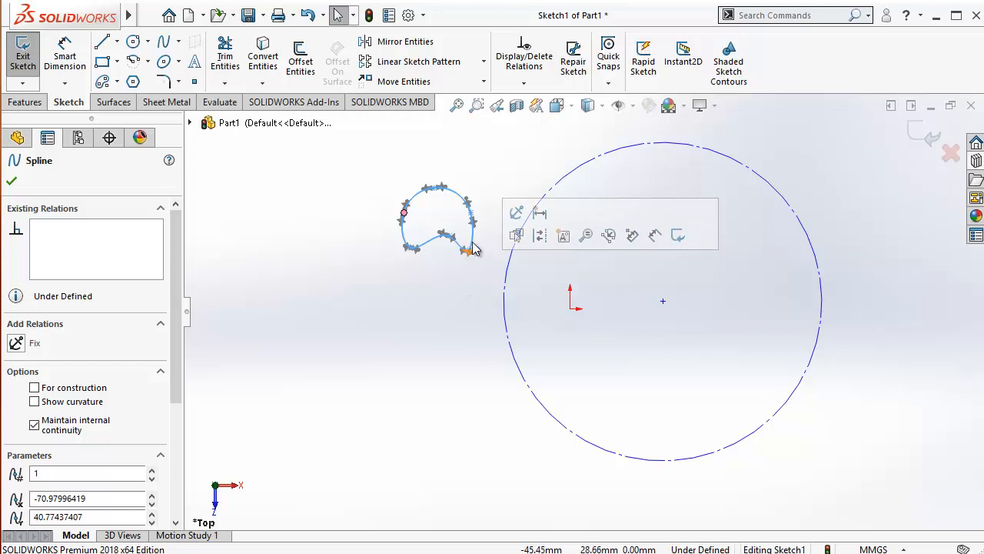
key("Left")
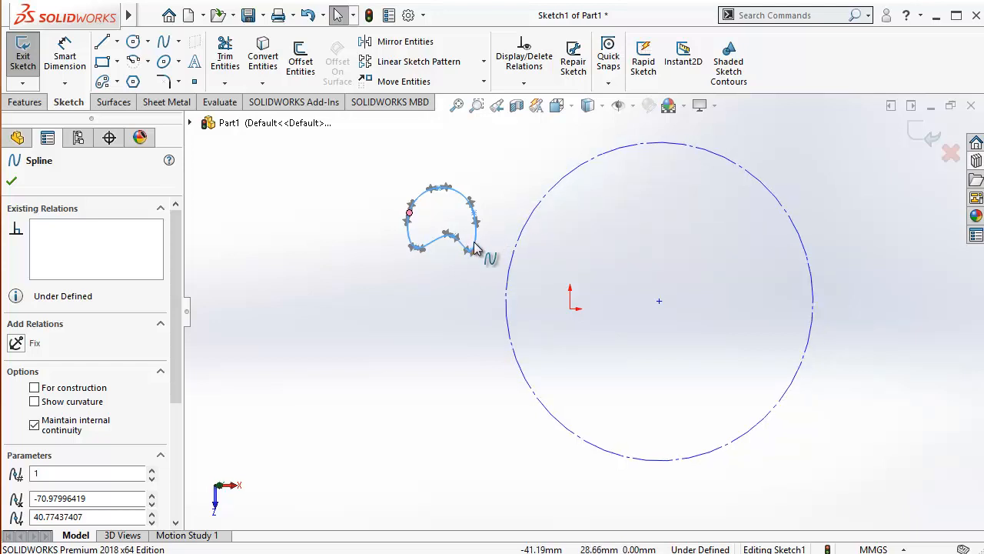
key("Right")
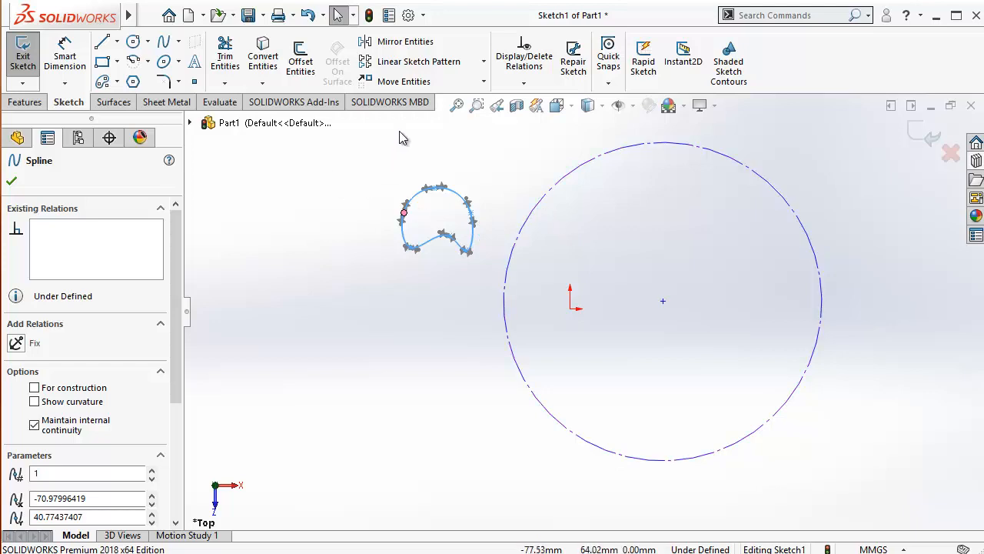
left_click(483, 83)
left_click(427, 100)
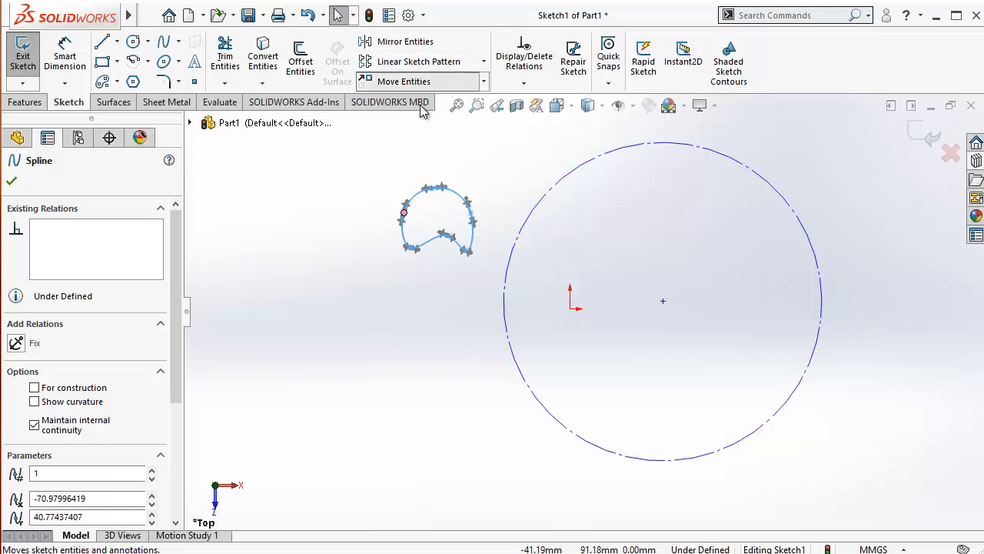
left_click(403, 214)
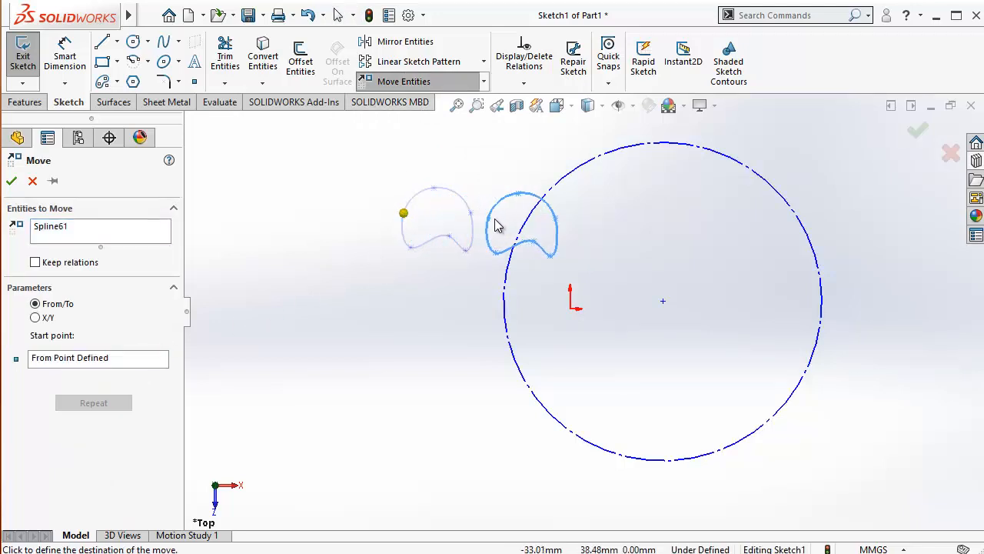
left_click(495, 219)
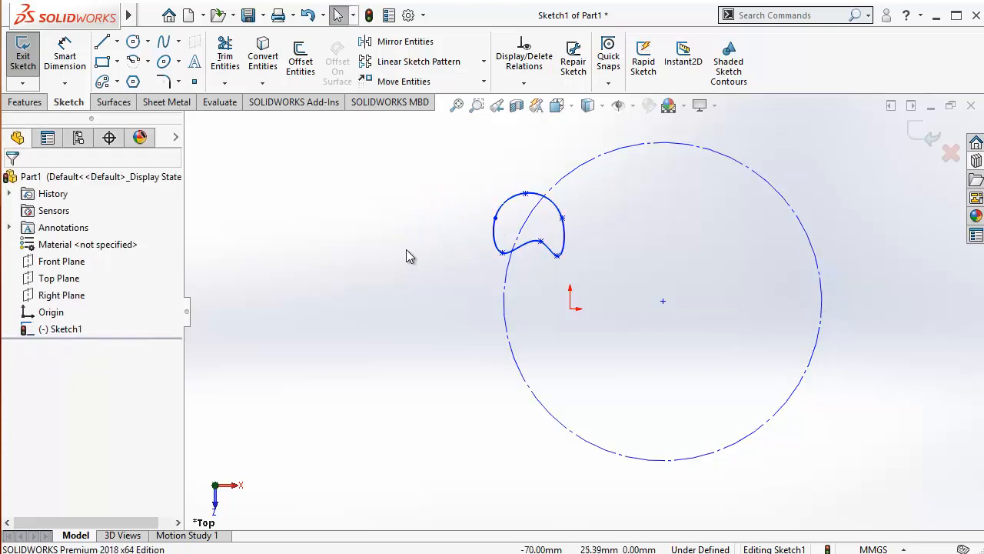
left_click(485, 82)
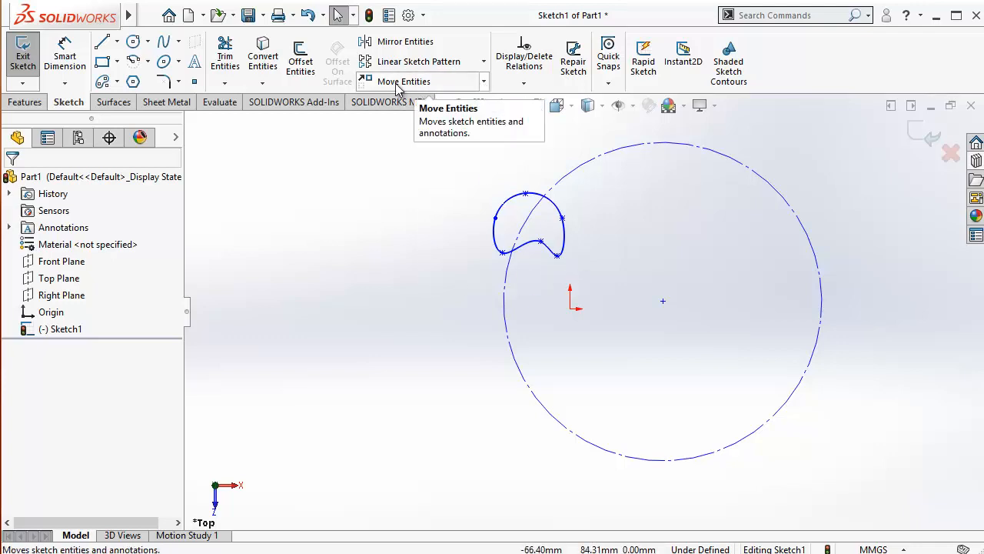
Start a circular sketch pattern of the closed spline and clear the origin as its centre reference.
left_click(567, 250)
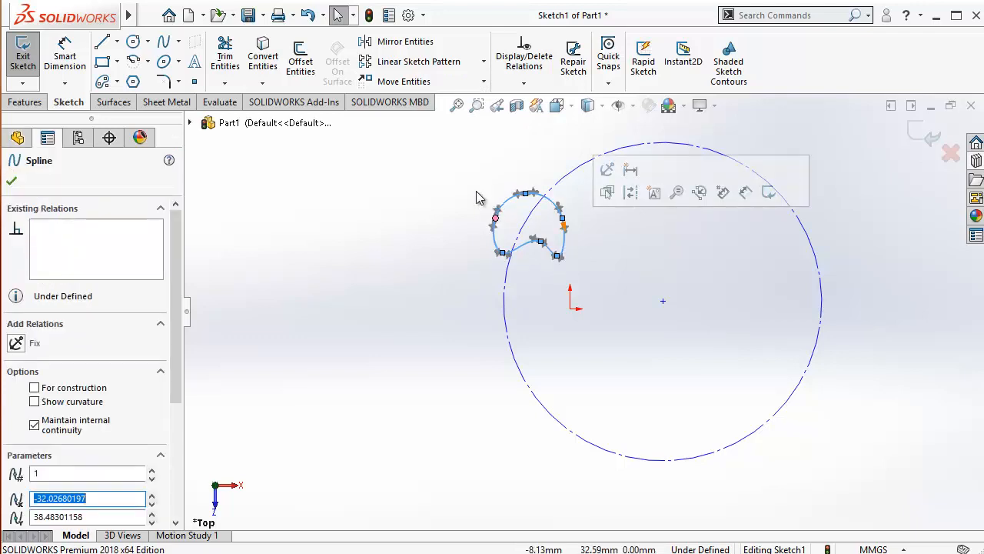
left_click(484, 61)
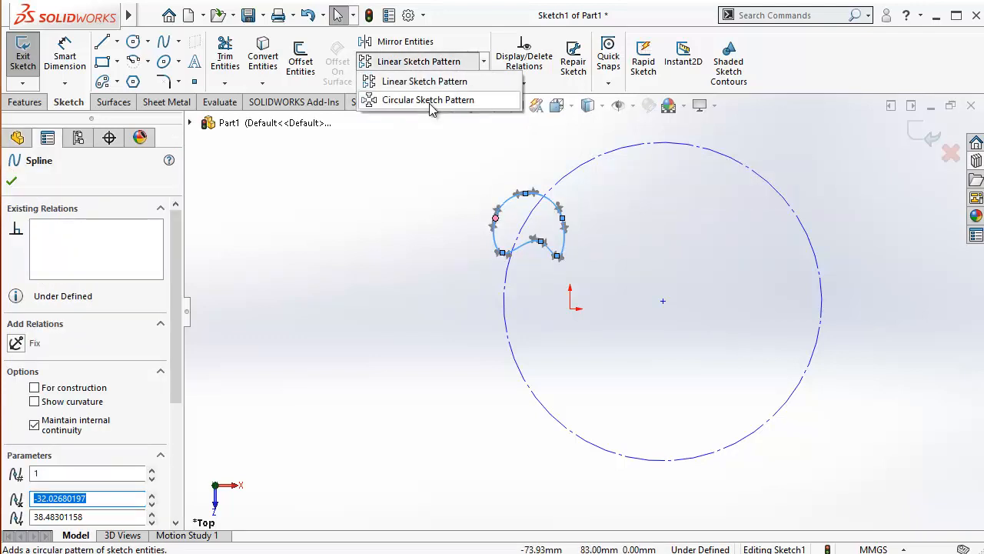
left_click(431, 101)
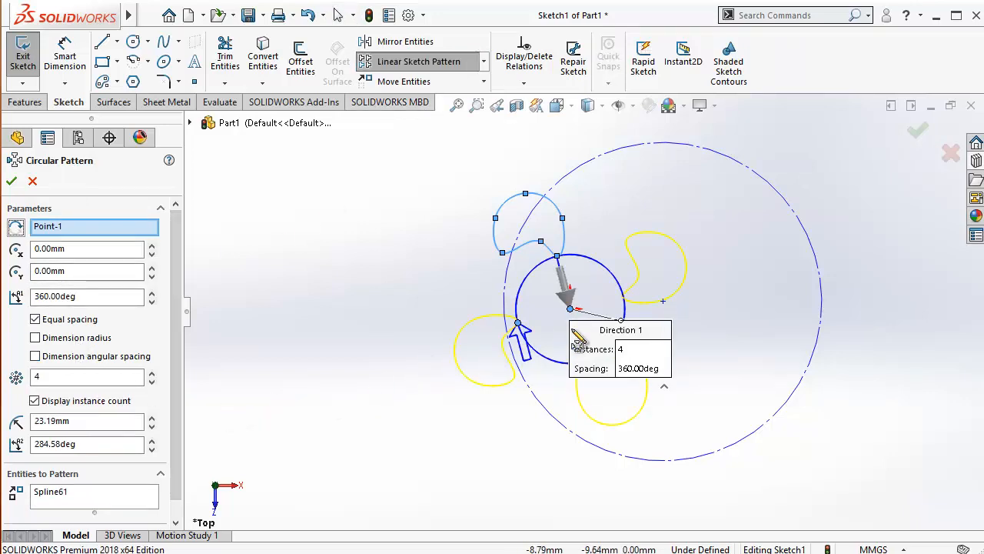
scroll(578, 336, "down", 3)
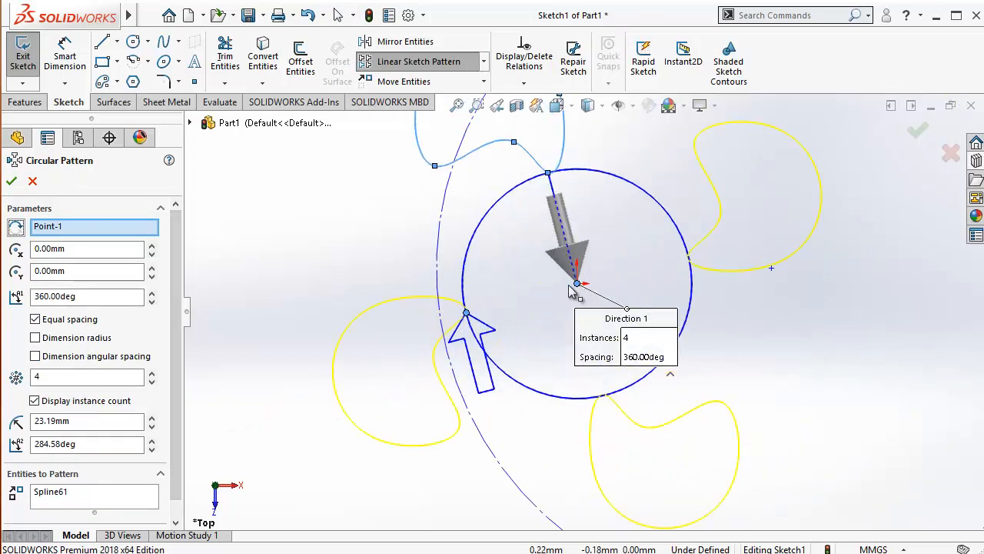
left_click(54, 227)
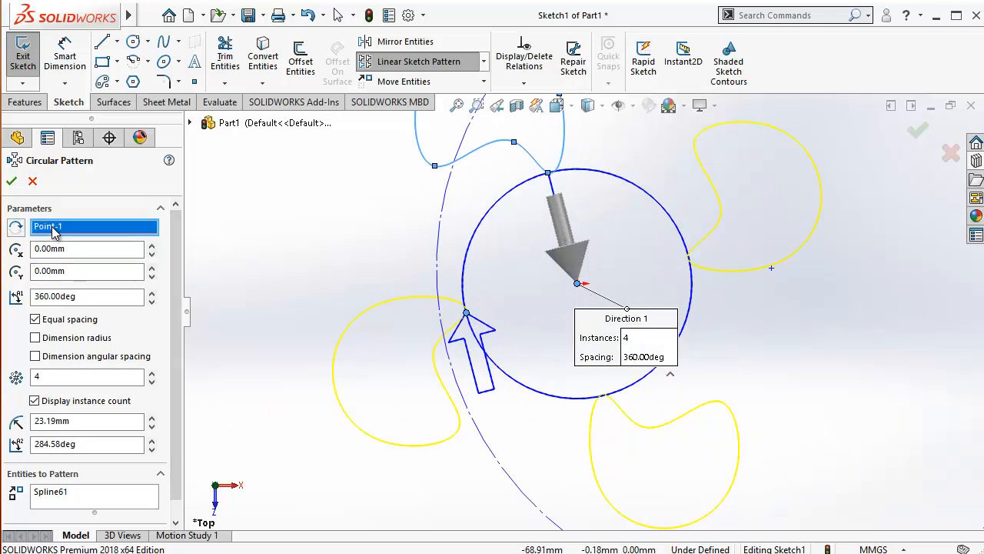
key("Delete")
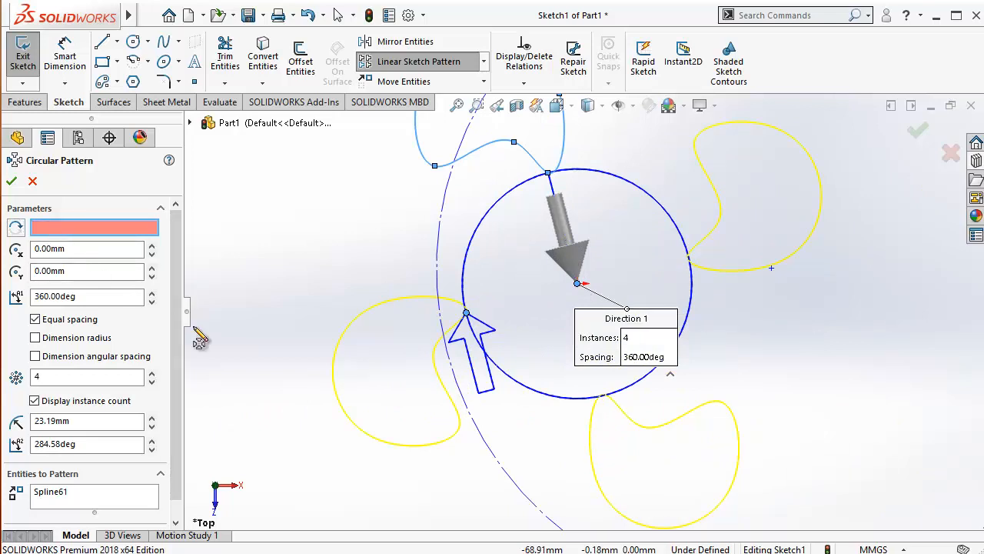
scroll(333, 345, "up", 4)
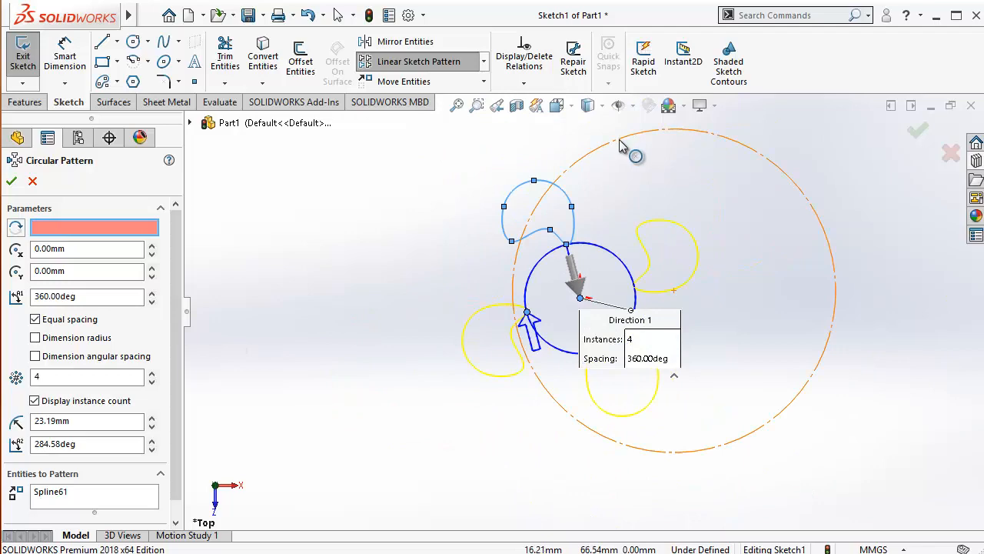
Try to use the construction circle's edge as the circular pattern's centre reference.
left_click(619, 139)
scroll(573, 301, "up", 2)
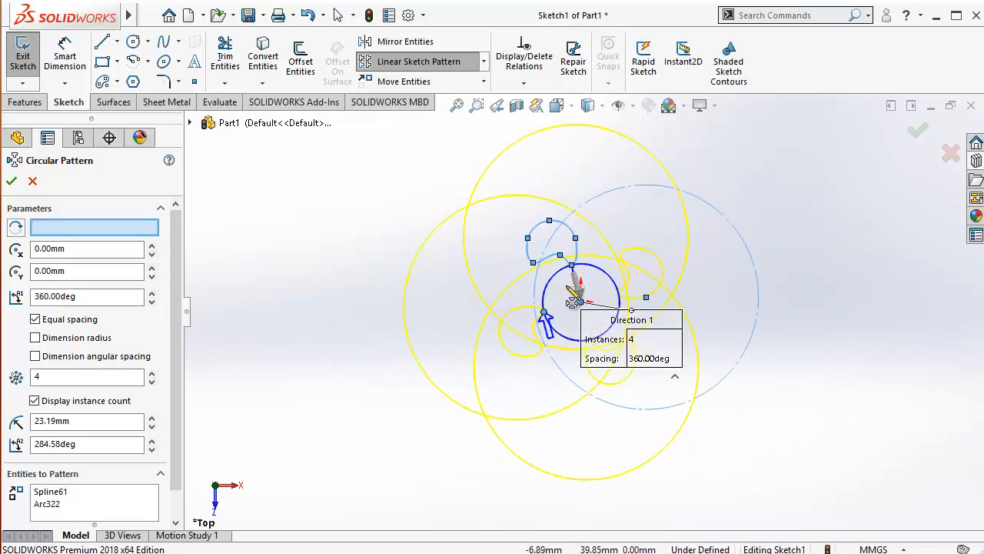
scroll(574, 301, "down", 5)
scroll(571, 314, "up", 2)
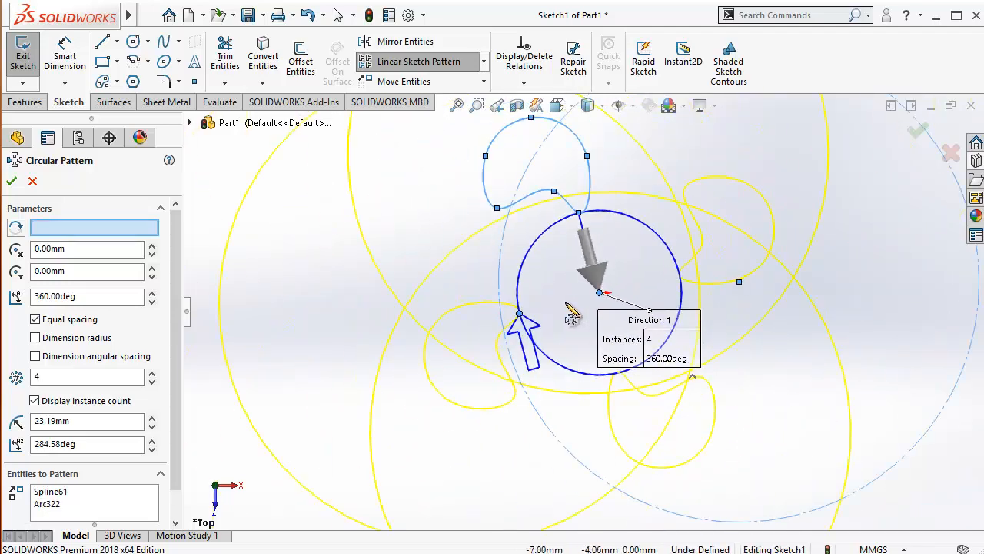
scroll(571, 315, "up", 3)
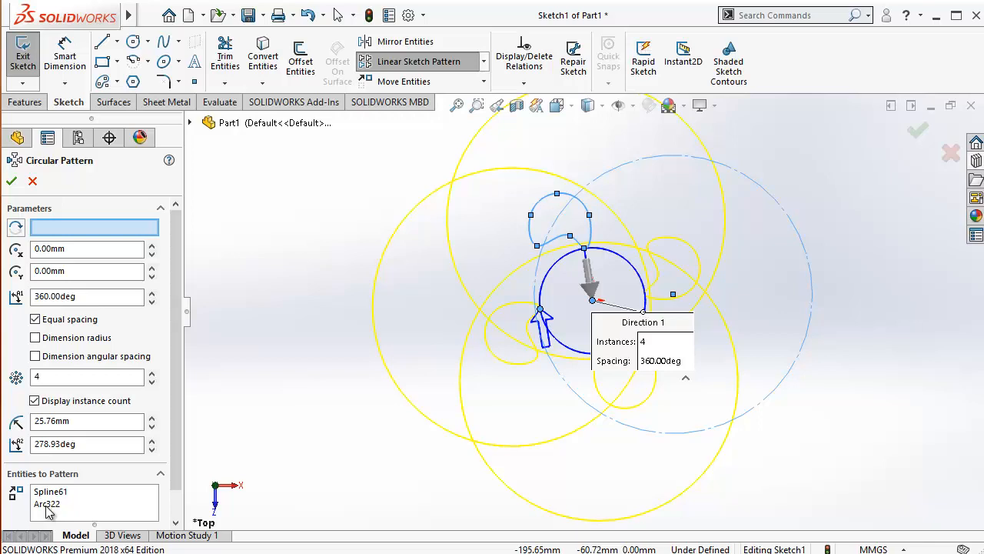
Centre the four-instance, 360° pattern on the construction circle's centre point, accept it, and move its instance-count dimension outside the circle.
left_click(67, 230)
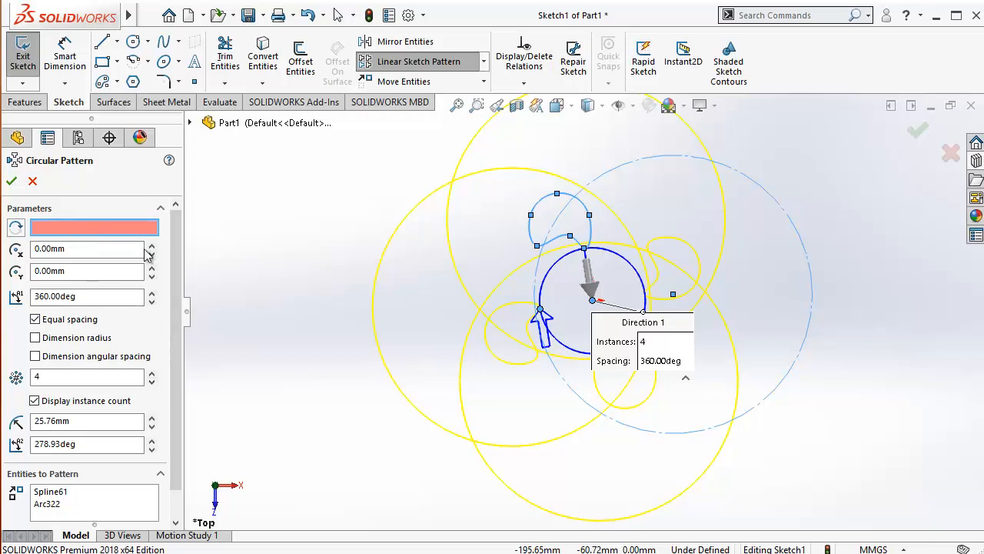
left_click(673, 296)
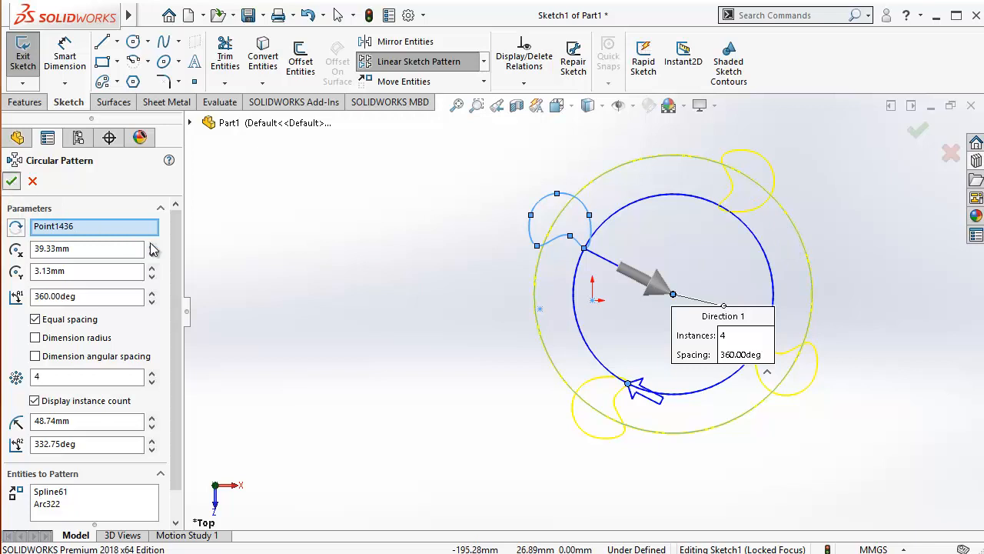
left_click(12, 182)
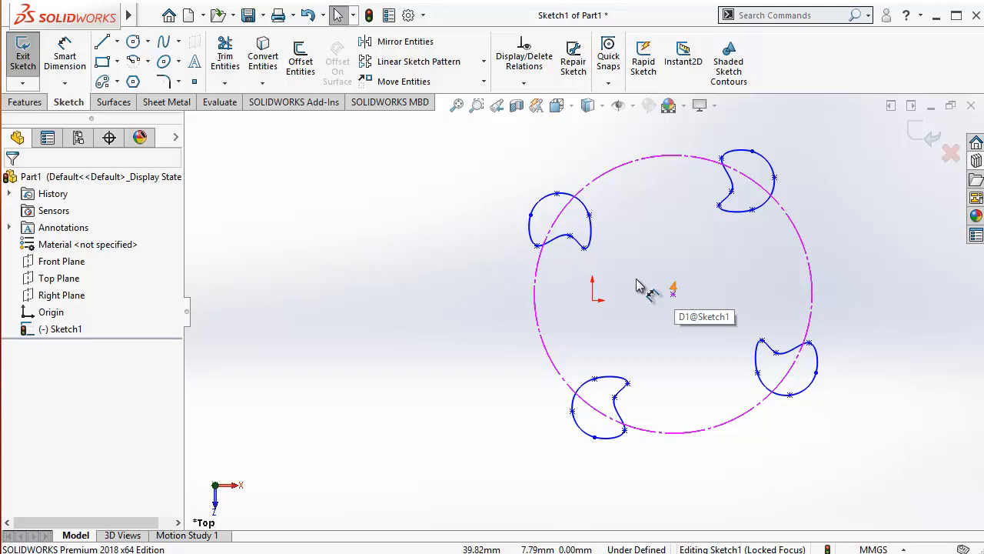
left_click_drag(636, 285, 488, 311)
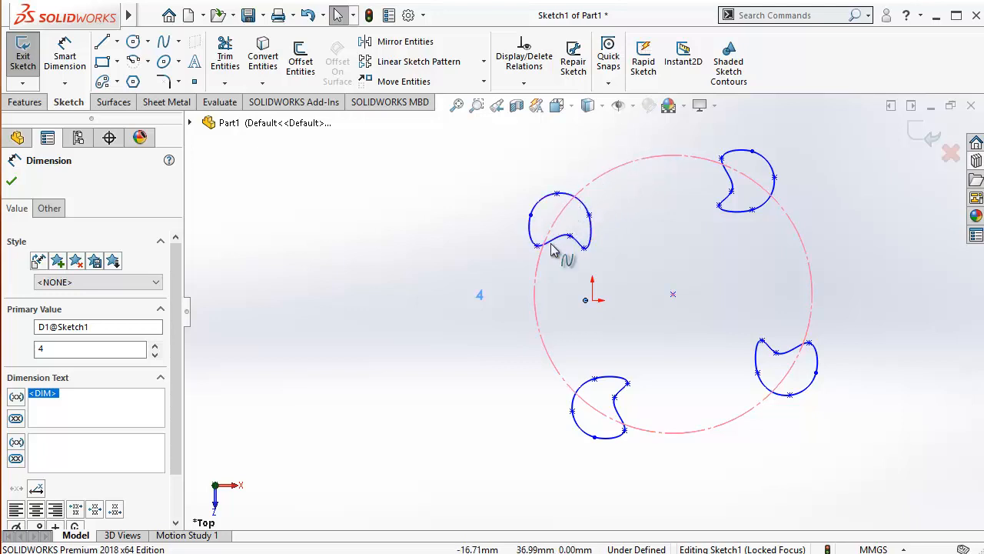
Examine how the four patterned splines are positioned and oriented along the construction circle.
scroll(545, 253, "down", 5)
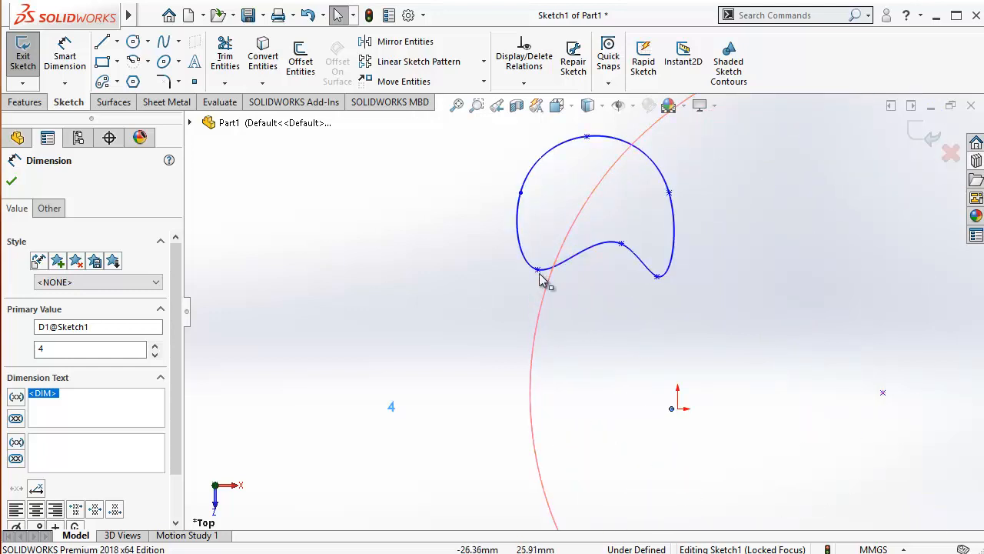
scroll(684, 246, "up", 5)
scroll(757, 219, "down", 5)
scroll(765, 207, "up", 3)
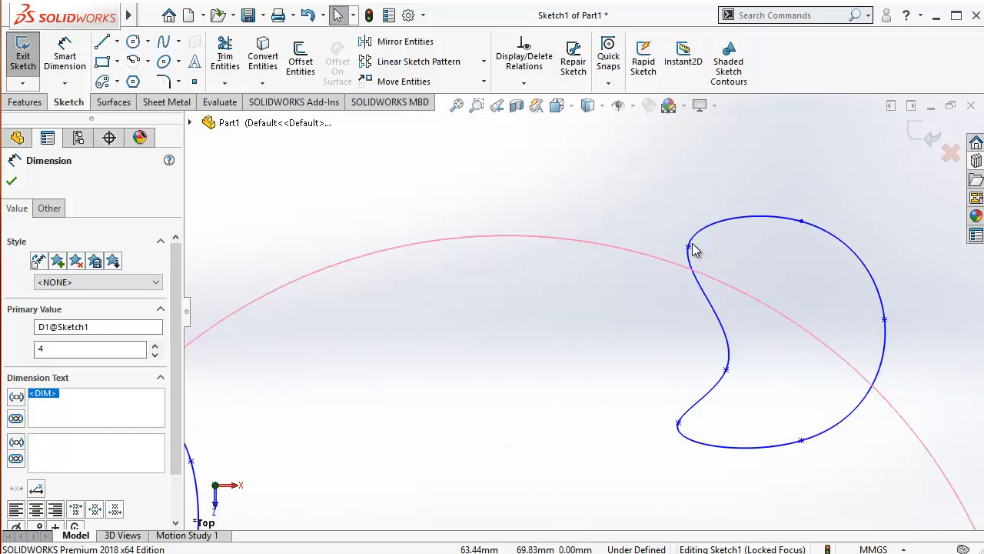
scroll(681, 279, "up", 2)
scroll(615, 334, "up", 3)
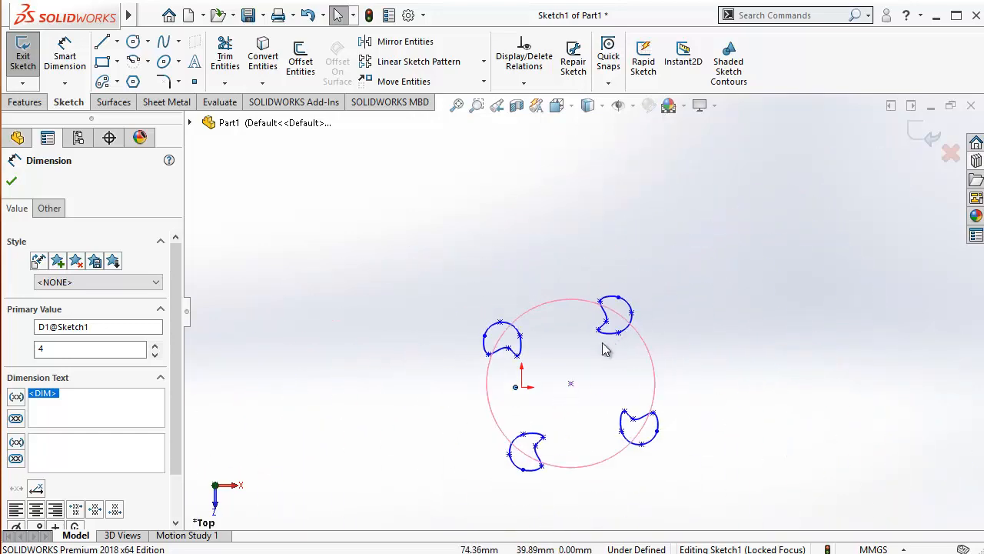
scroll(584, 369, "down", 4)
scroll(569, 392, "up", 1)
scroll(577, 369, "down", 1)
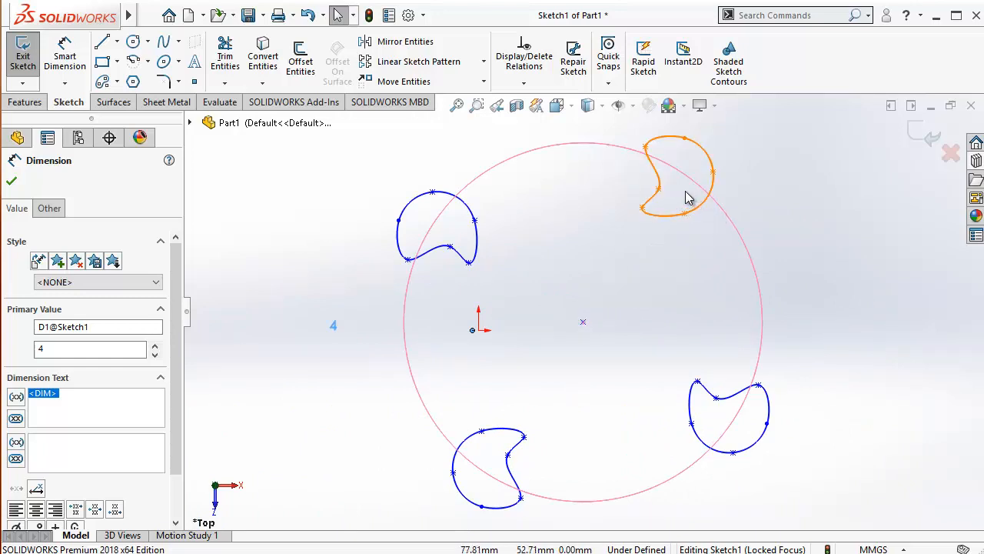
key("Escape")
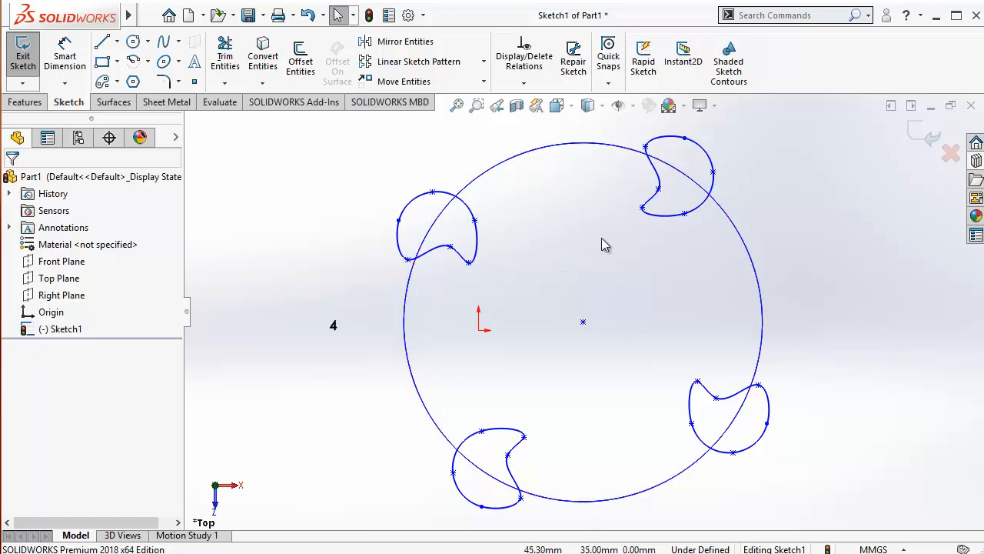
Set the circular pattern's instance-count dimension to 6.
key("z")
scroll(462, 331, "down", 3)
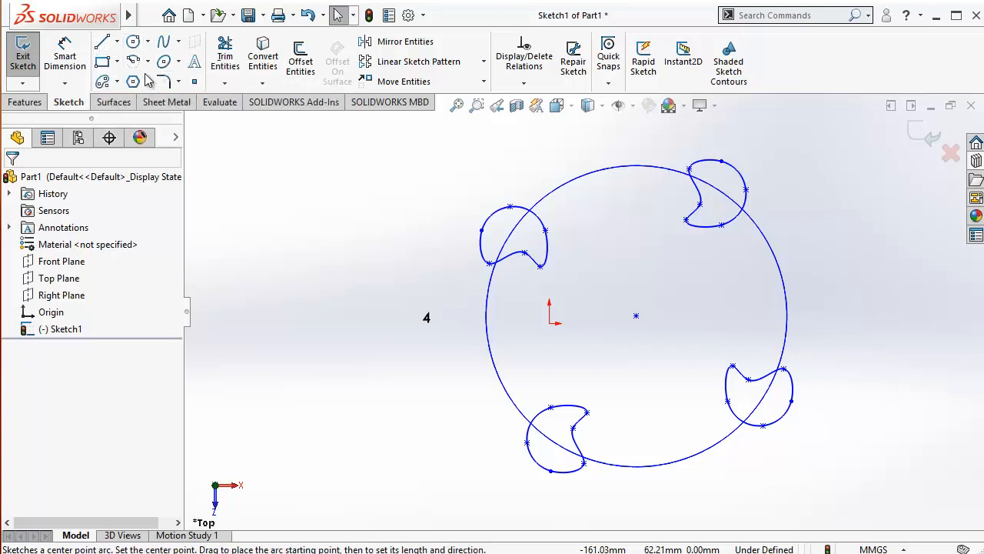
double_click(428, 323)
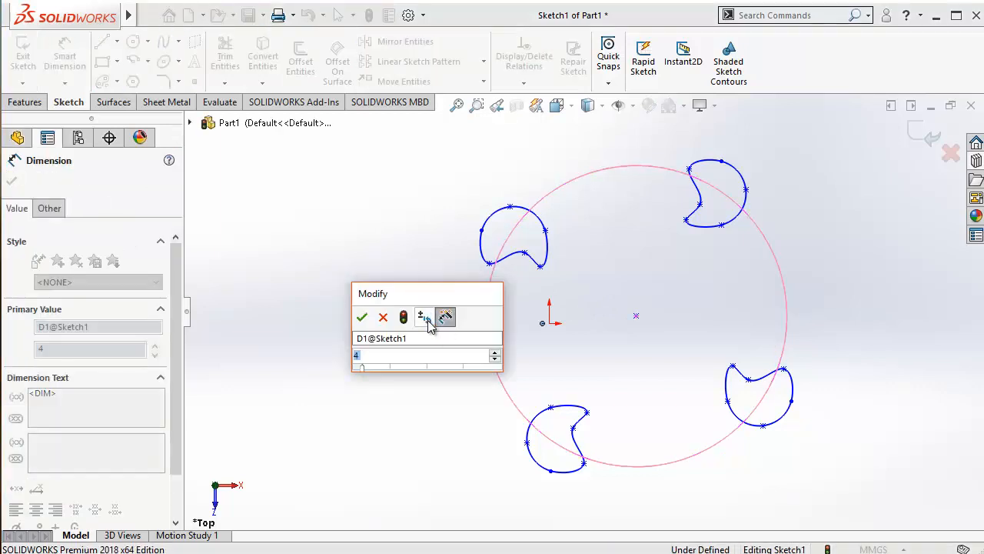
type("6")
key("Return")
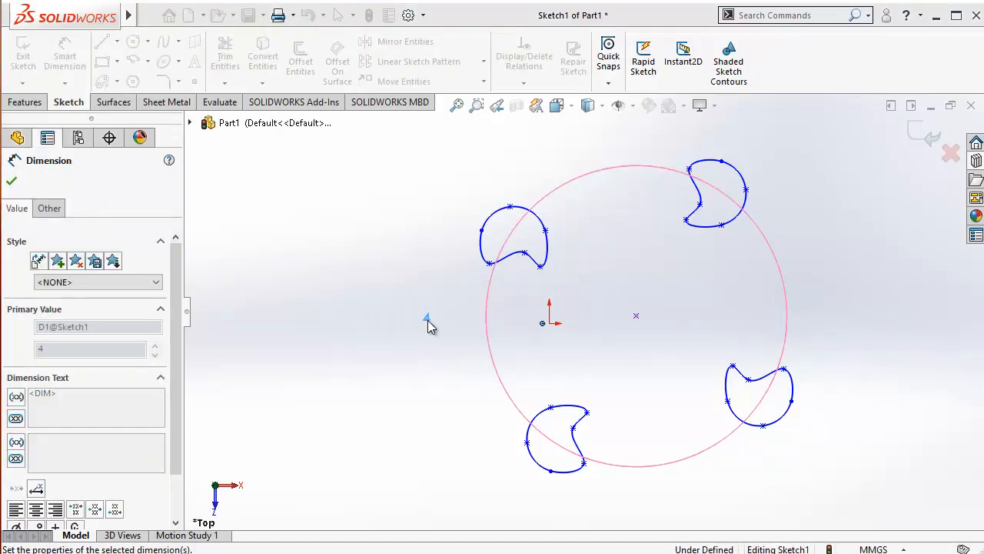
left_click(443, 332)
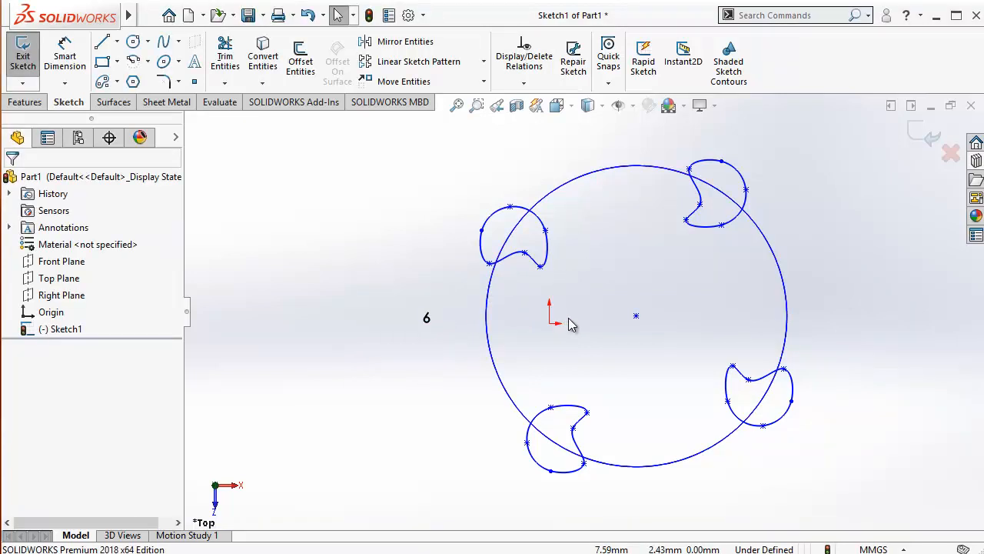
Delete all sketch entities, including the patterned splines, the circle and the instance-count dimension.
scroll(569, 296, "down", 3)
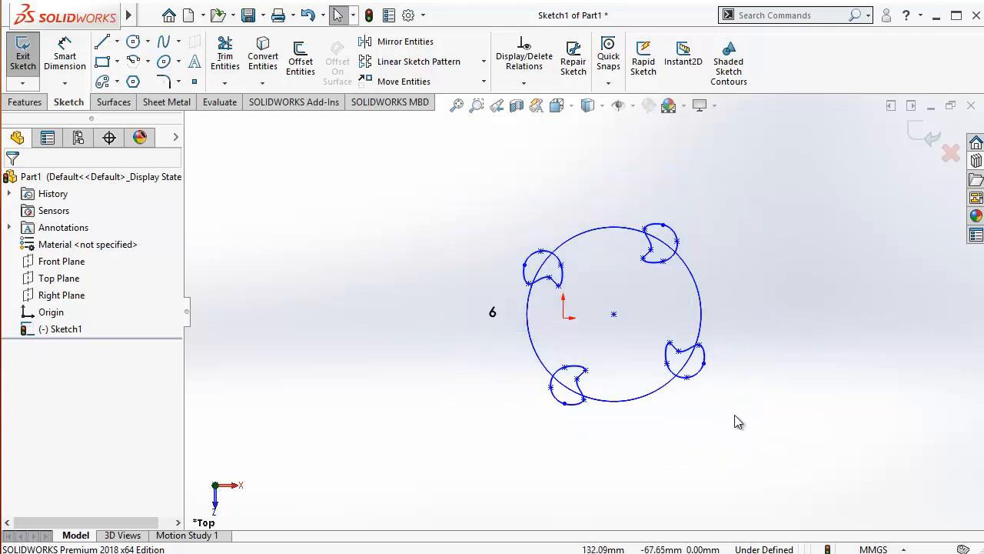
left_click_drag(444, 190, 719, 452)
key("Delete")
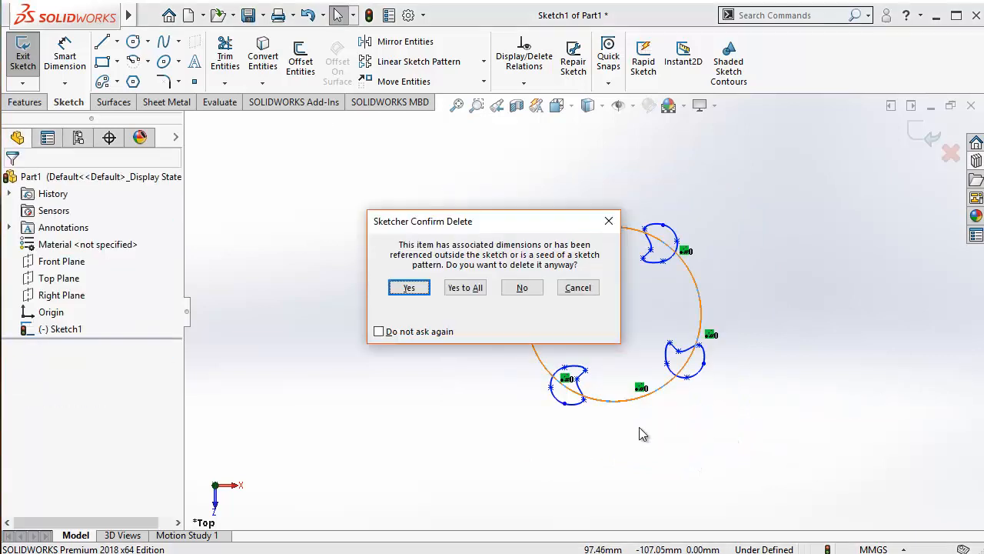
left_click(461, 289)
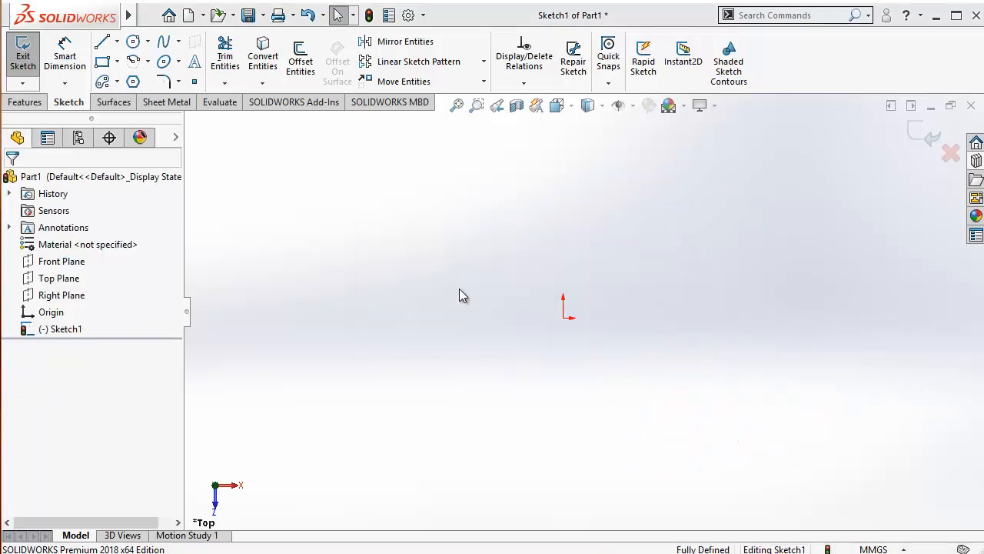
Sketch a closed, irregular seven-line profile above and left of the origin, starting at about X -91, Y 102 mm.
left_click(102, 44)
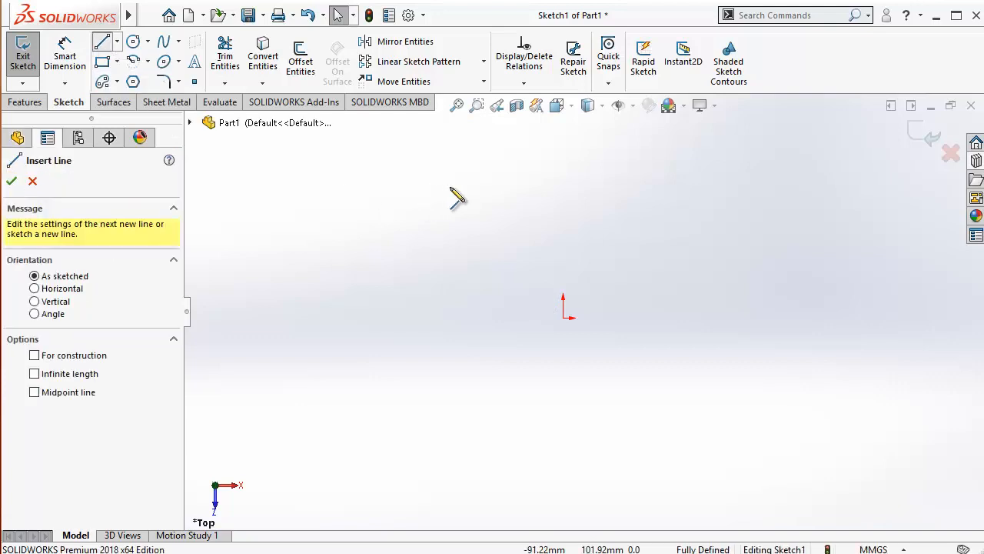
left_click(449, 186)
left_click(536, 186)
left_click(511, 203)
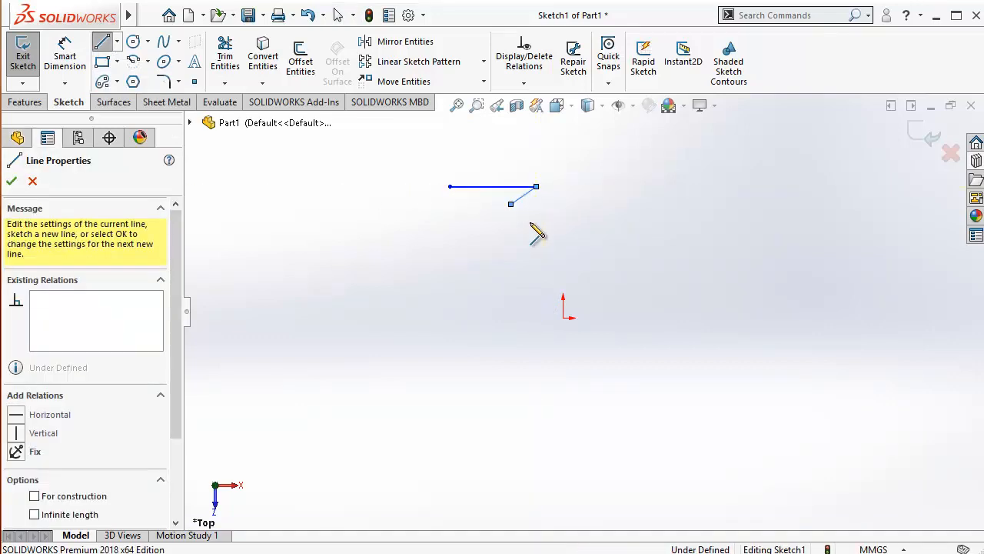
left_click(530, 222)
left_click(485, 241)
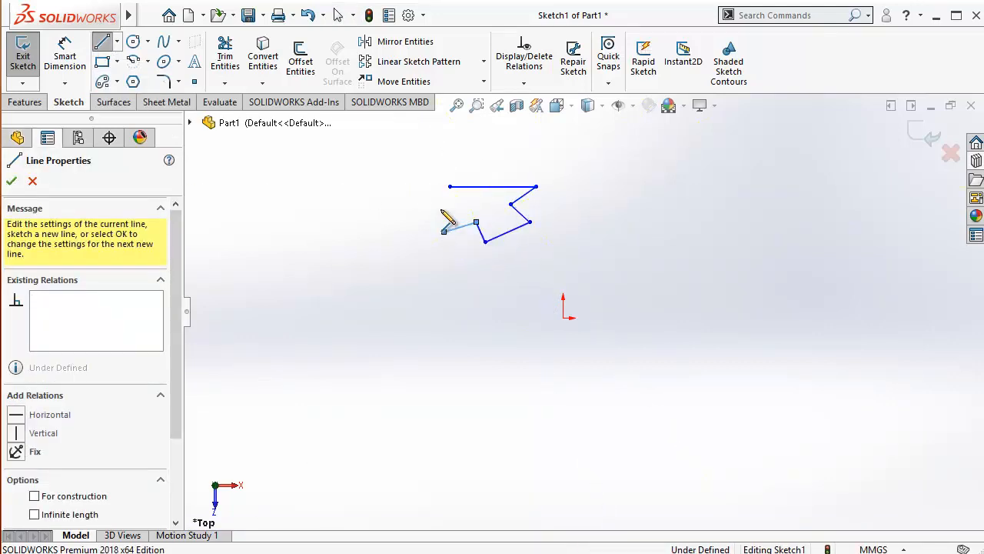
left_click(444, 231)
left_click(449, 186)
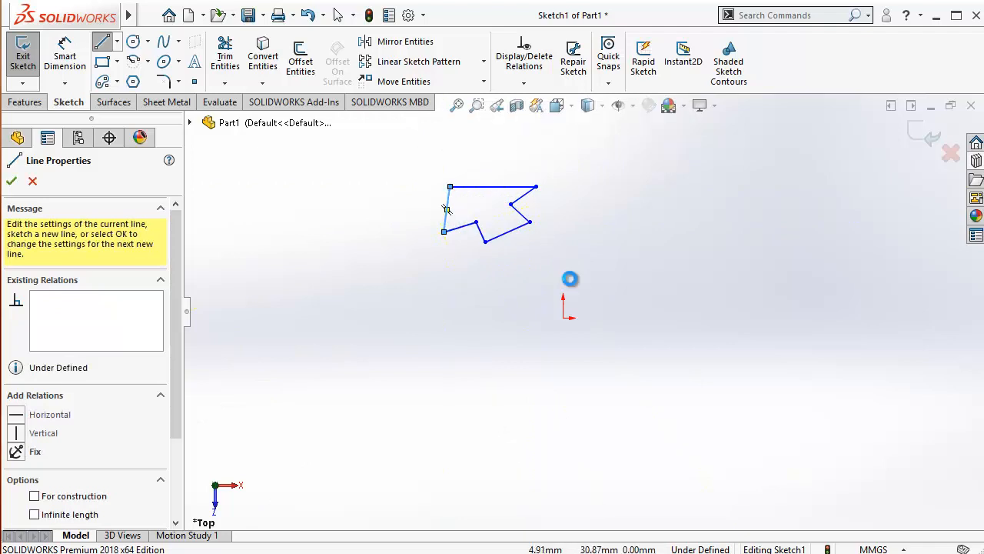
key("Escape")
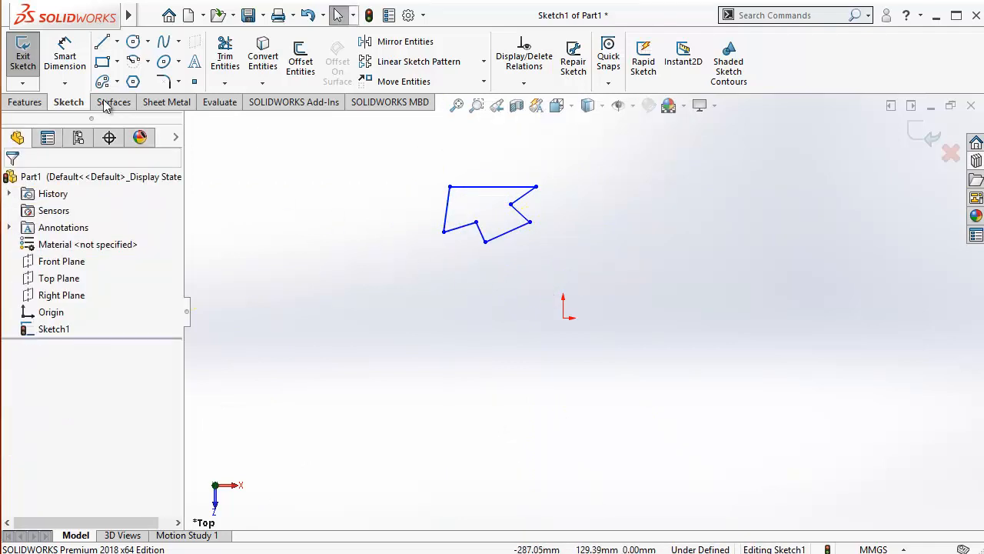
Sketch a construction circle of about 114 mm radius, centred at about X 29, Y 13 mm, through the inner corner of the profile's lower-left notch.
left_click(133, 40)
left_click(600, 300)
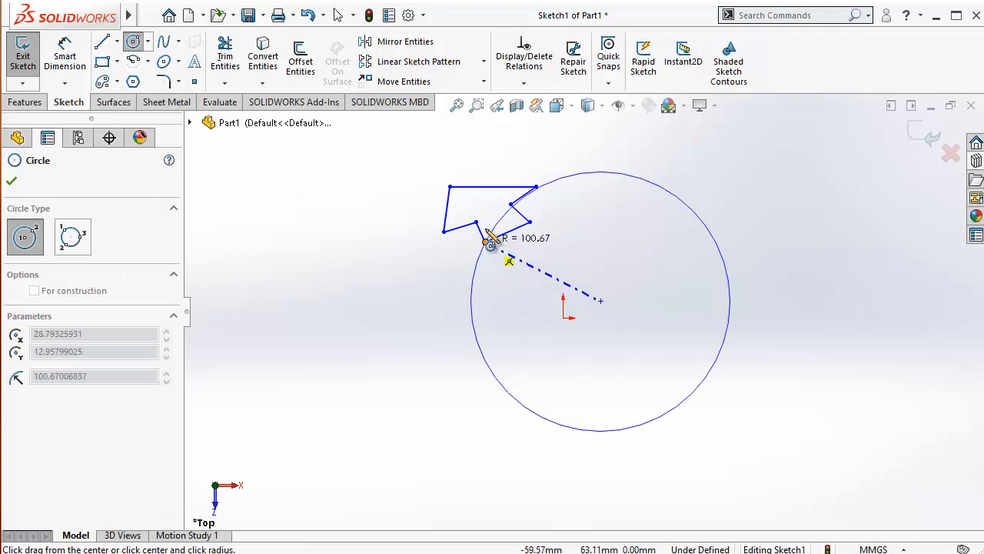
left_click(477, 221)
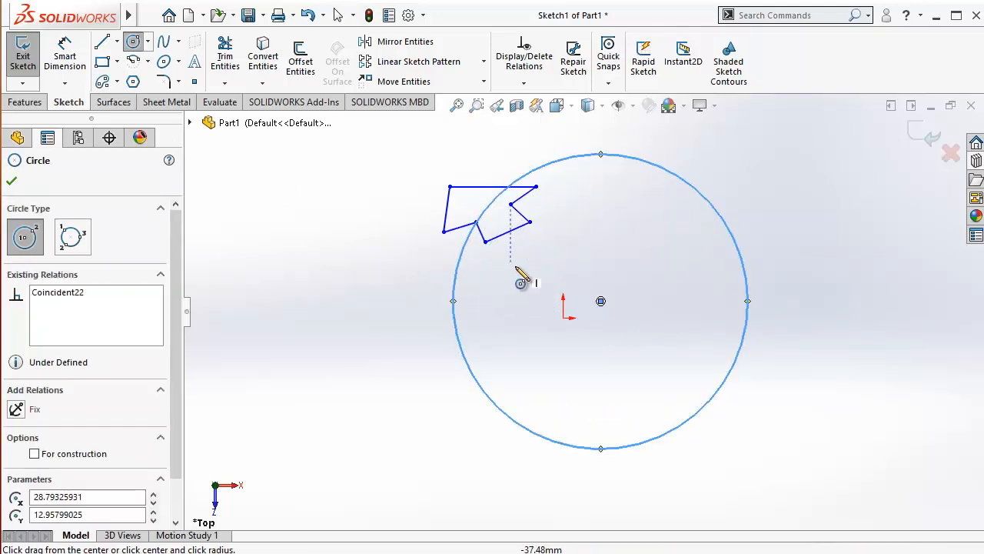
key("Escape")
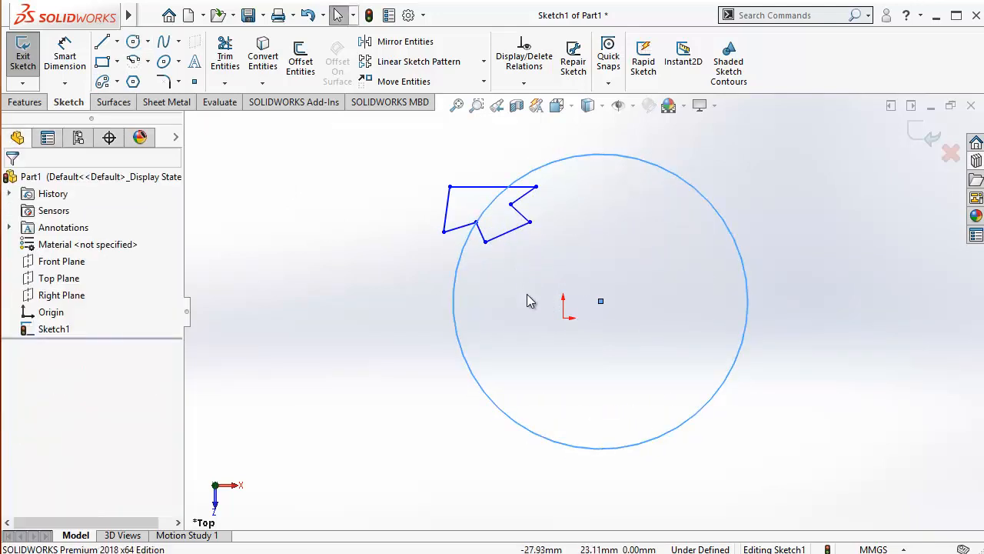
left_click(457, 270)
left_click(45, 391)
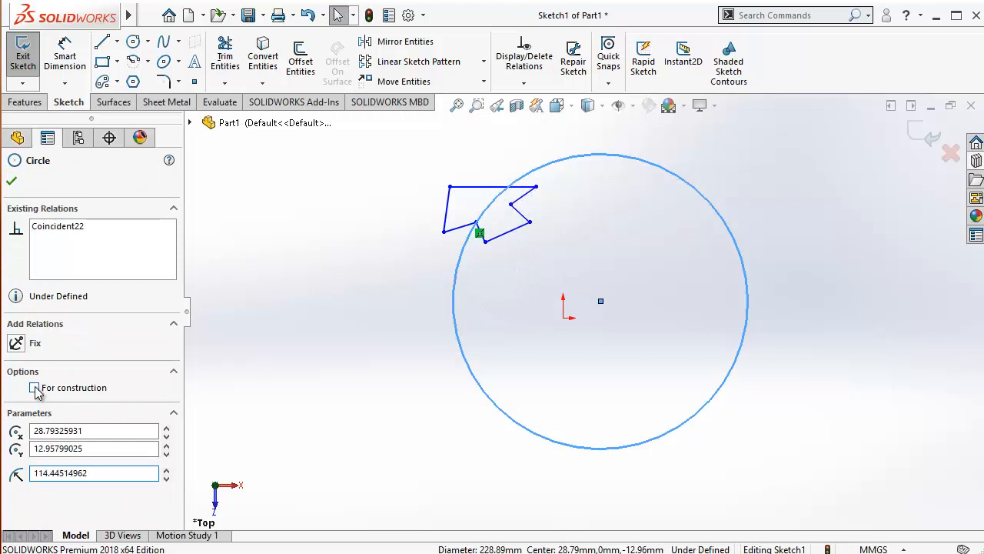
Create a circular sketch pattern of the seven-line profile, 4 equally spaced instances over 360°, about the construction circle's centre.
left_click(381, 326)
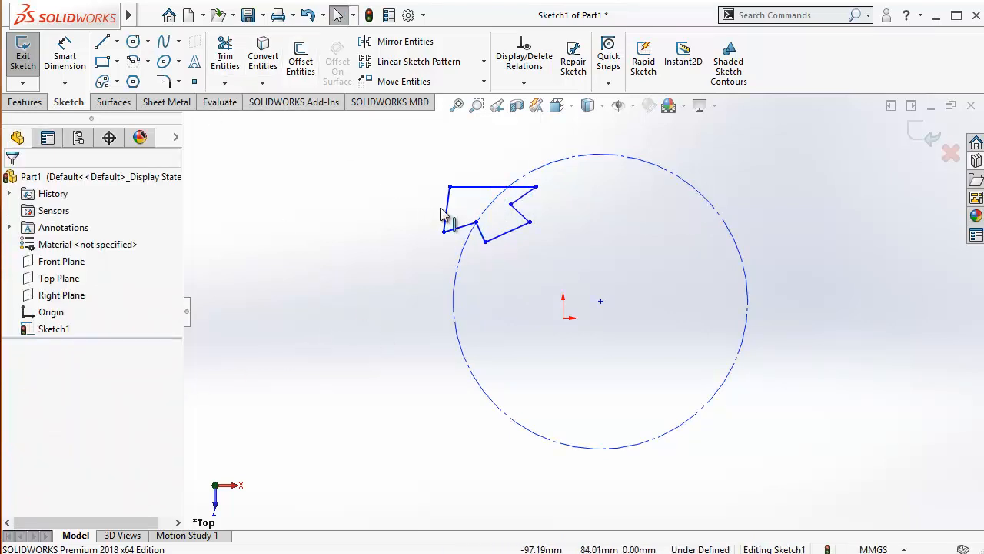
left_click_drag(390, 132, 551, 264)
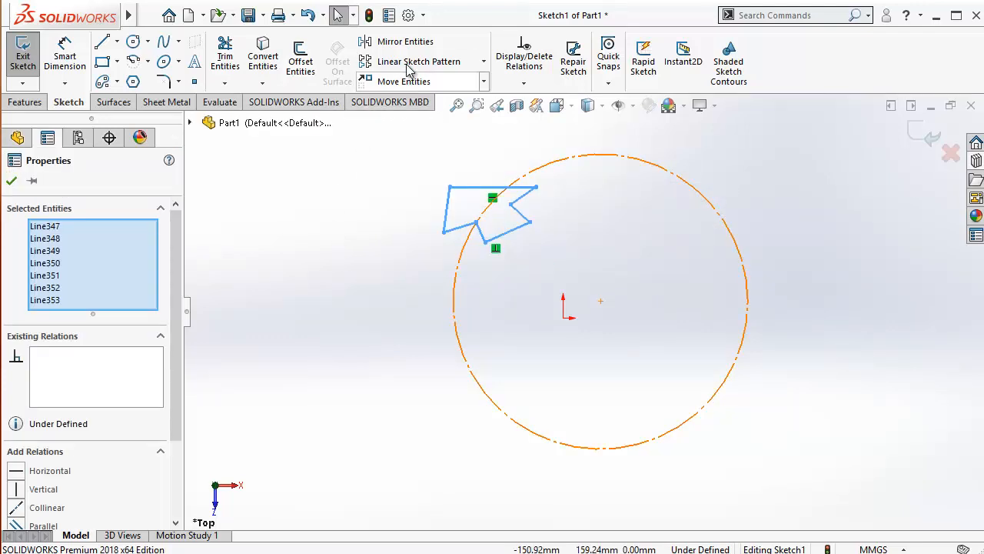
left_click(483, 62)
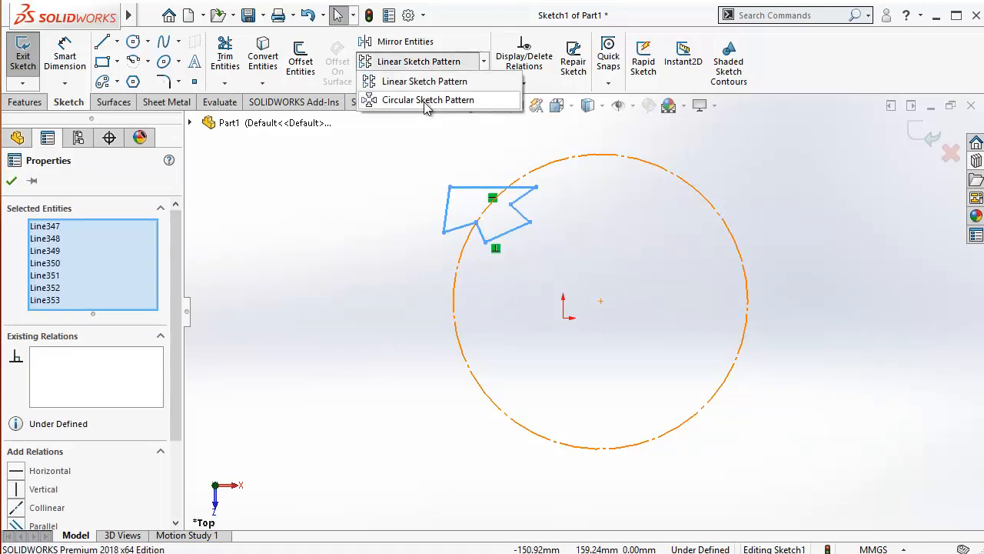
left_click(428, 101)
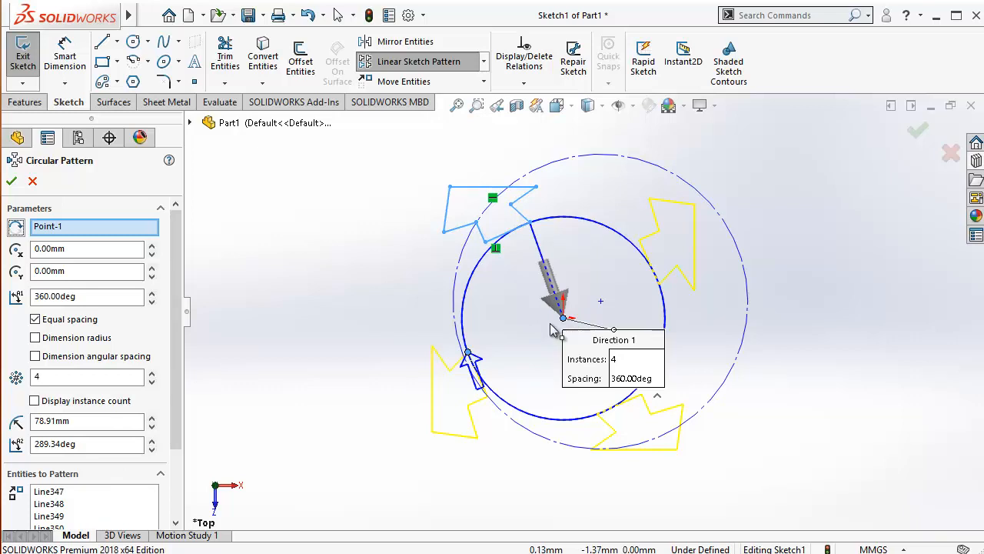
left_click(54, 229)
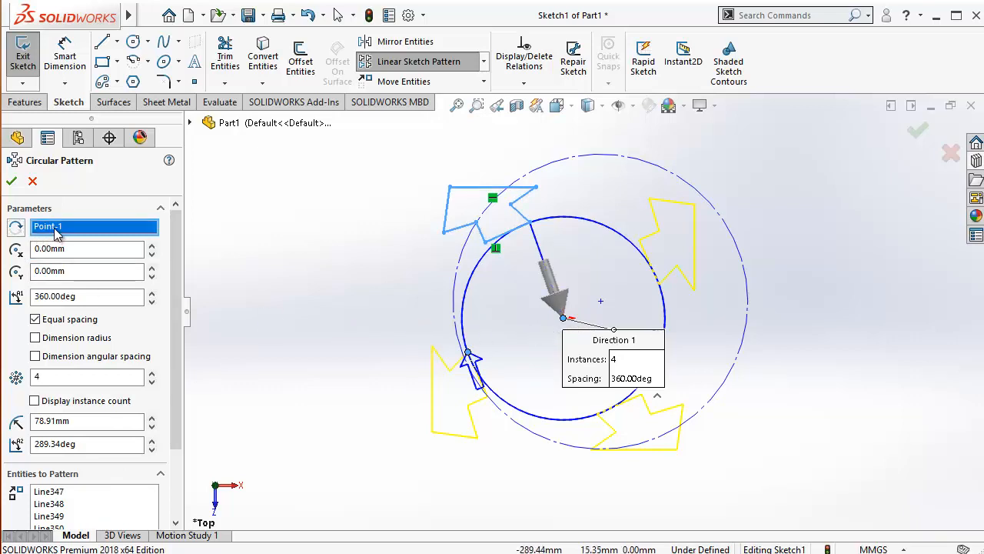
key("Delete")
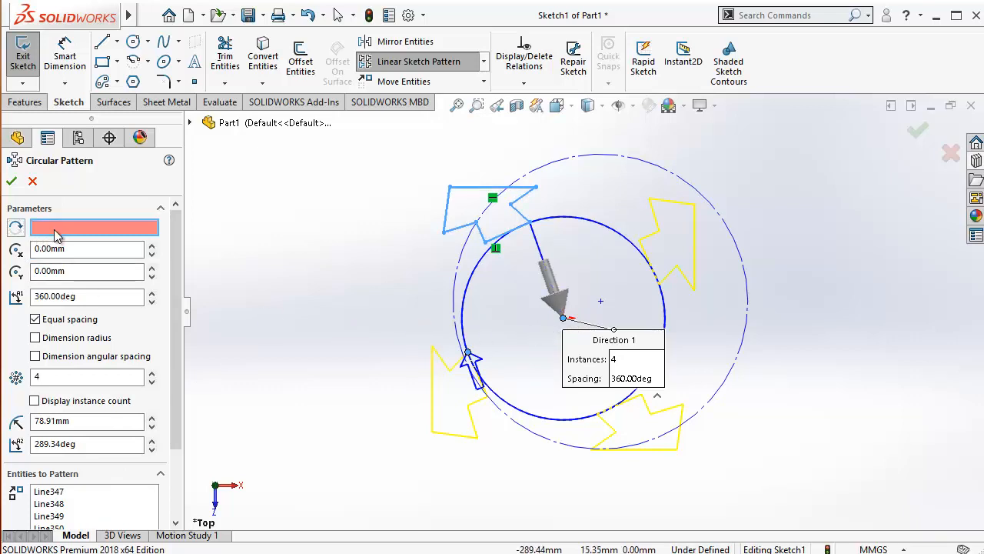
left_click(601, 302)
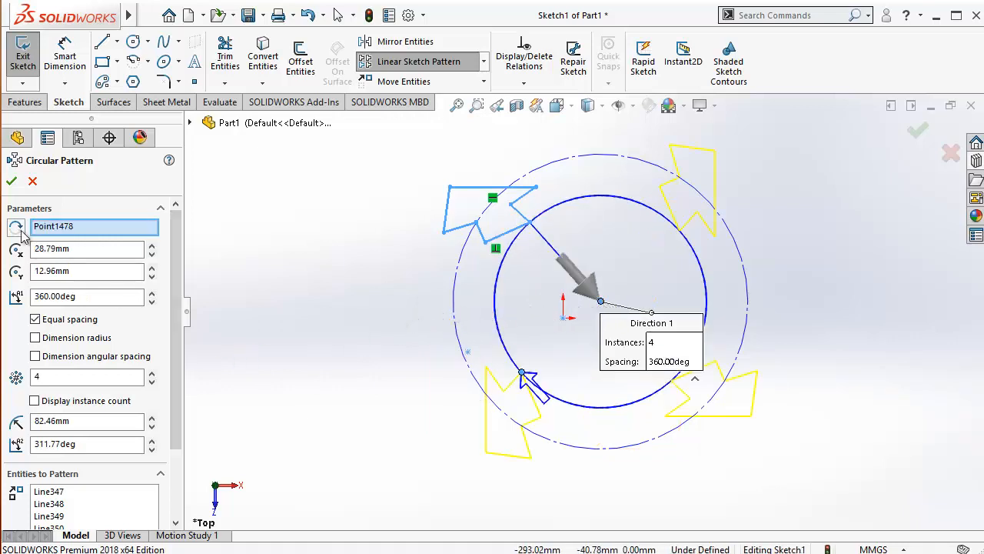
left_click(10, 181)
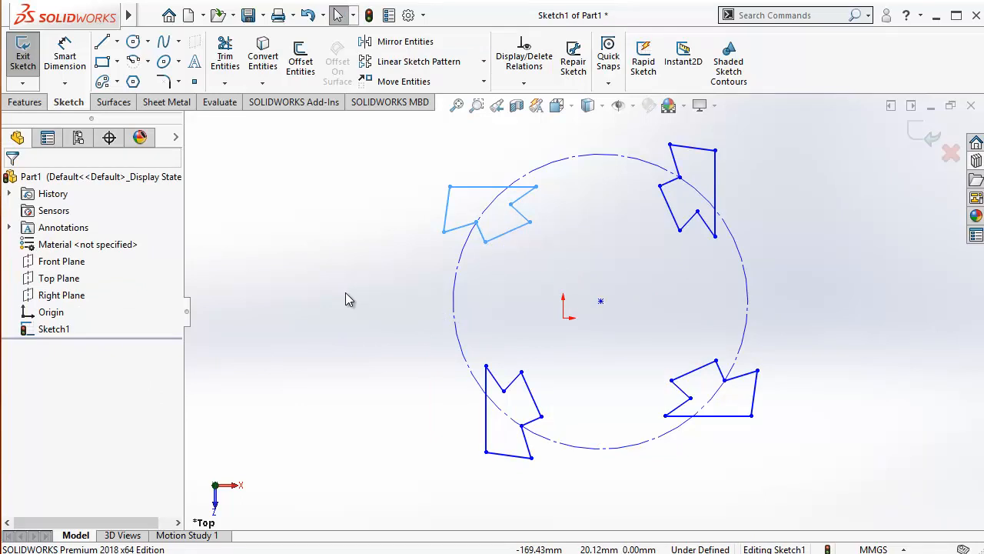
left_click(346, 293)
Examine how the patterned profiles and their notch corners sit relative to the construction circle.
scroll(356, 301, "up", 3)
scroll(616, 293, "down", 1)
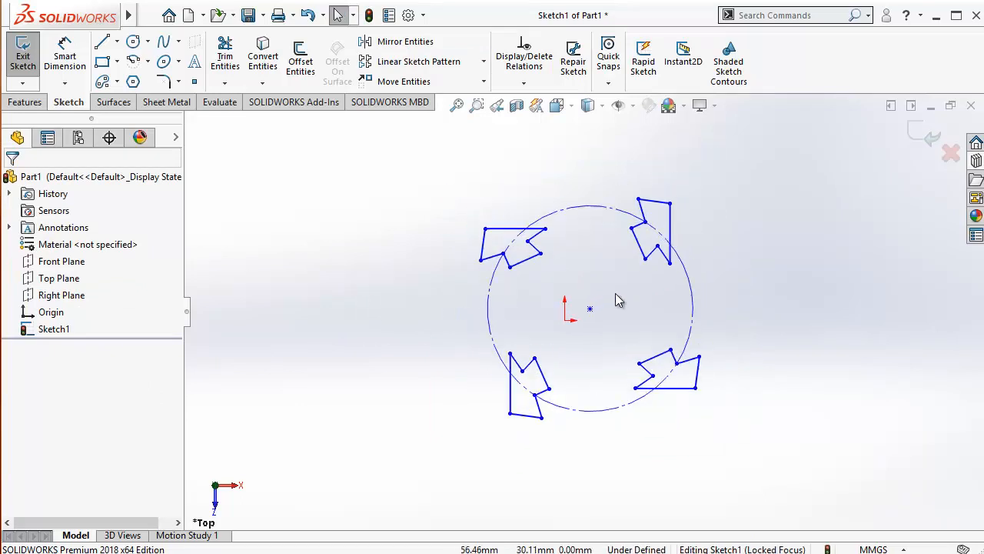
scroll(615, 293, "down", 1)
scroll(613, 293, "up", 1)
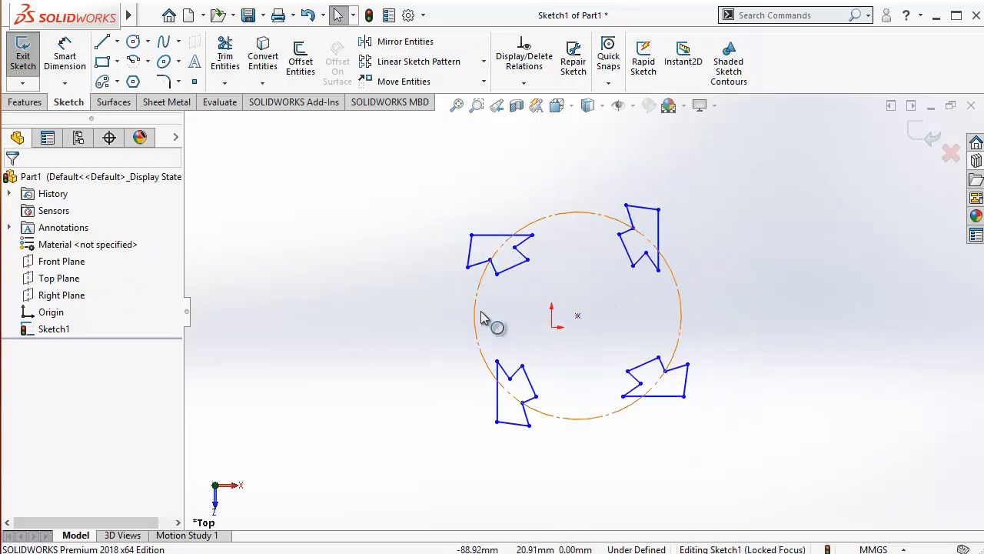
scroll(484, 319, "up", 1)
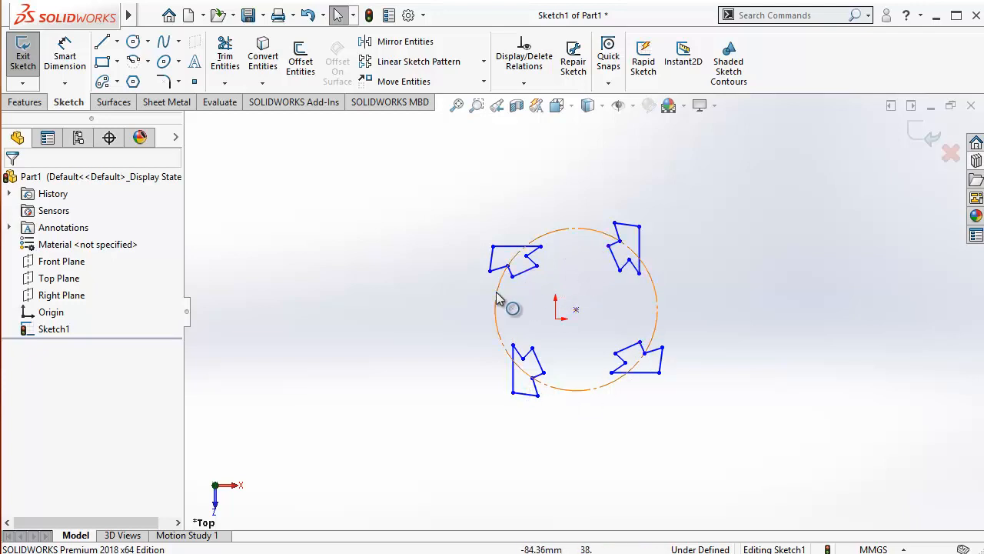
scroll(531, 258, "down", 4)
scroll(535, 256, "down", 5)
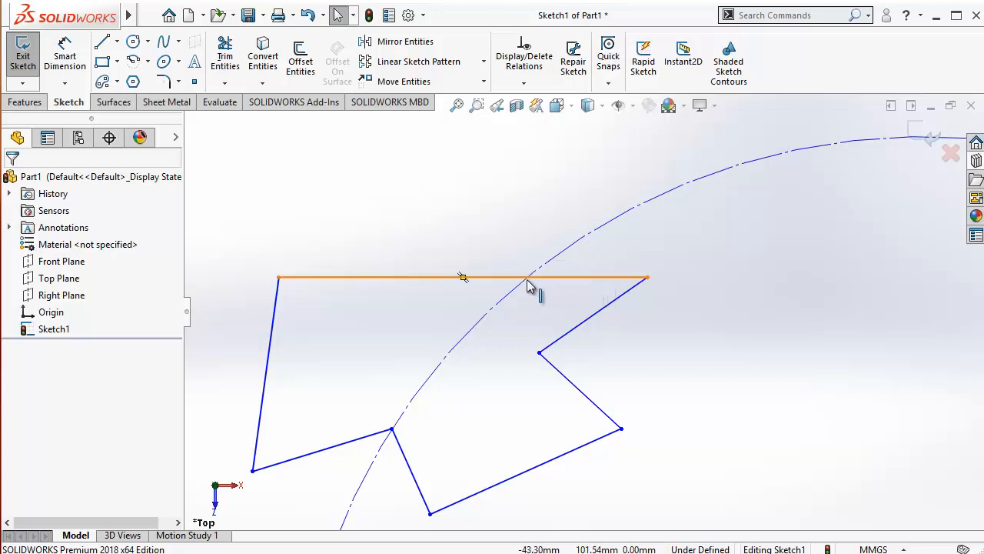
scroll(615, 300, "up", 5)
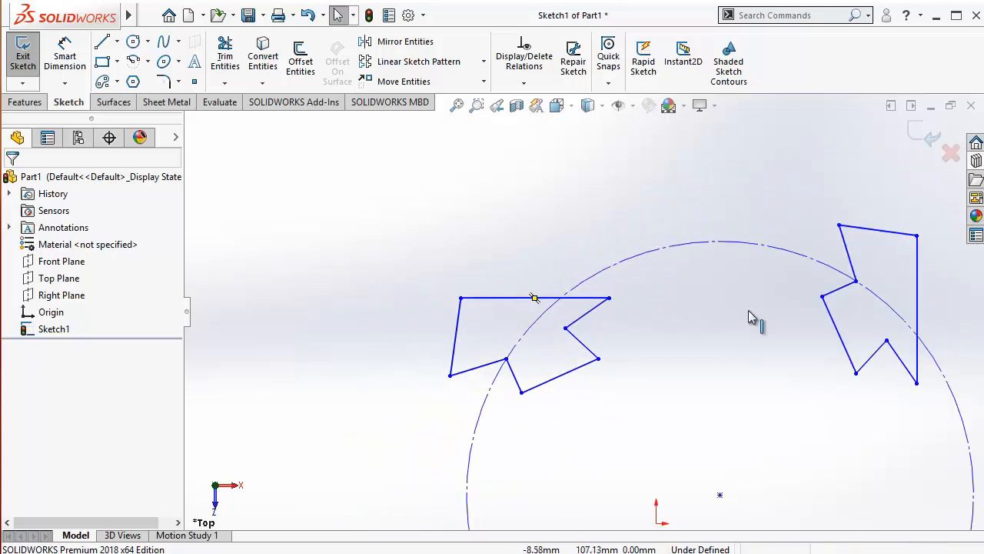
scroll(814, 337, "down", 2)
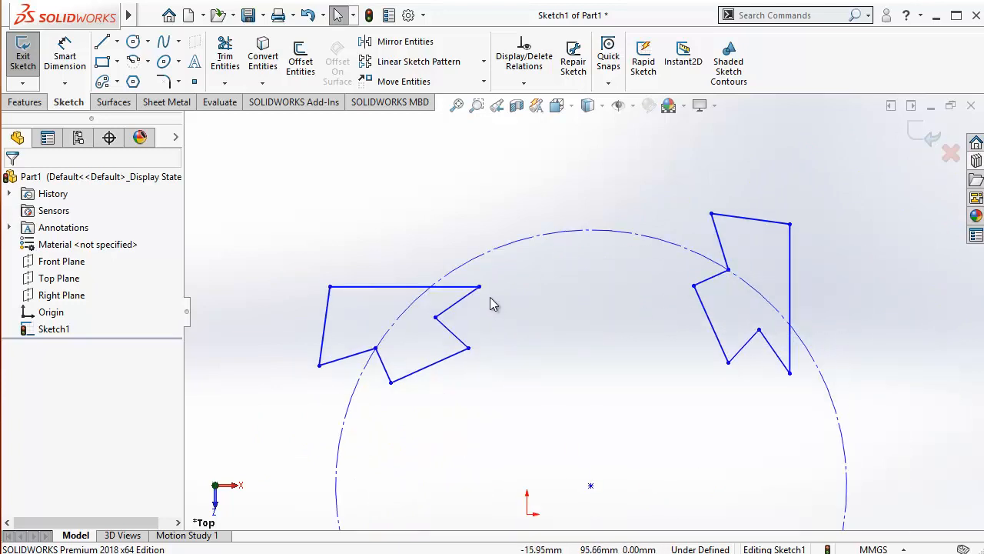
scroll(484, 292, "down", 2)
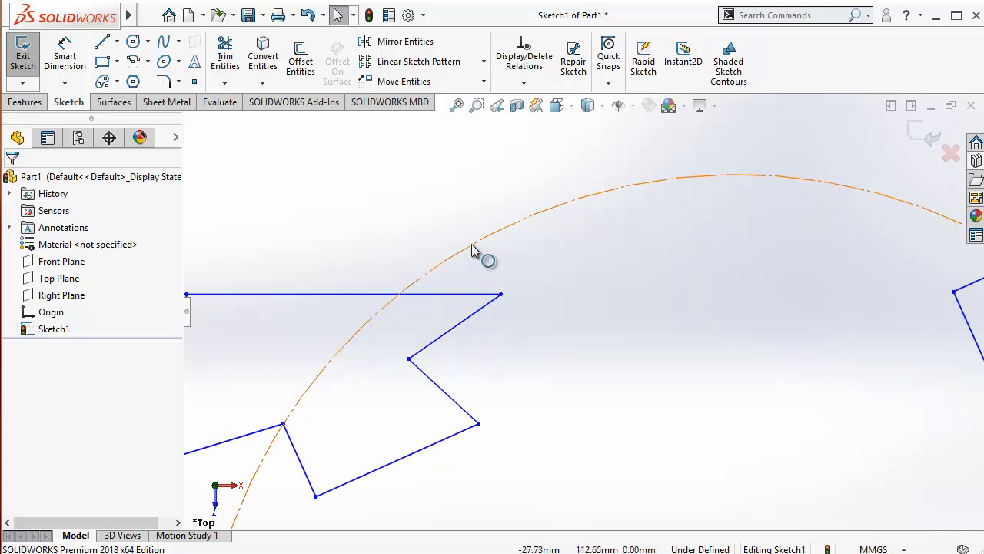
mouse_move(501, 292)
left_mouse_down()
mouse_move(527, 308)
mouse_move(835, 369)
mouse_move(830, 406)
left_mouse_up()
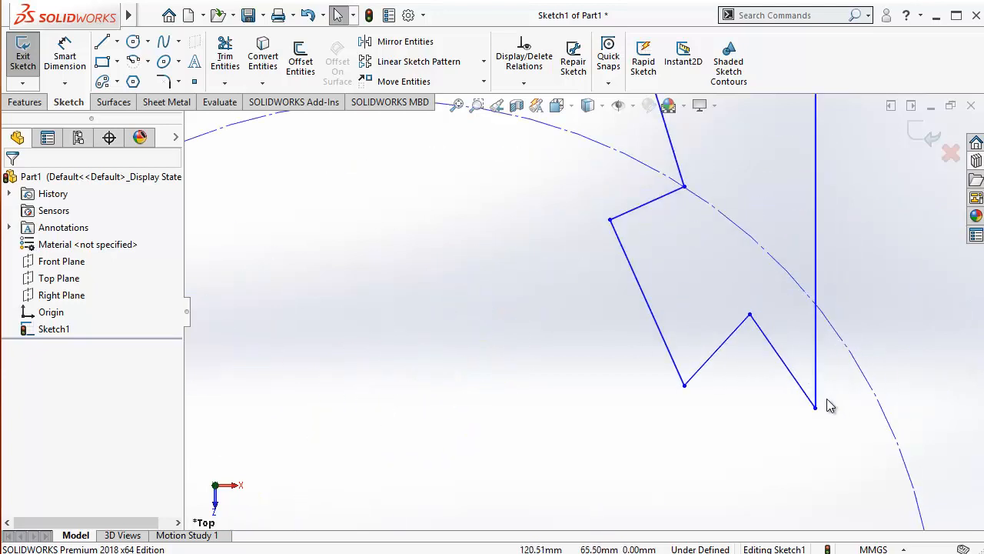
scroll(538, 381, "up", 8)
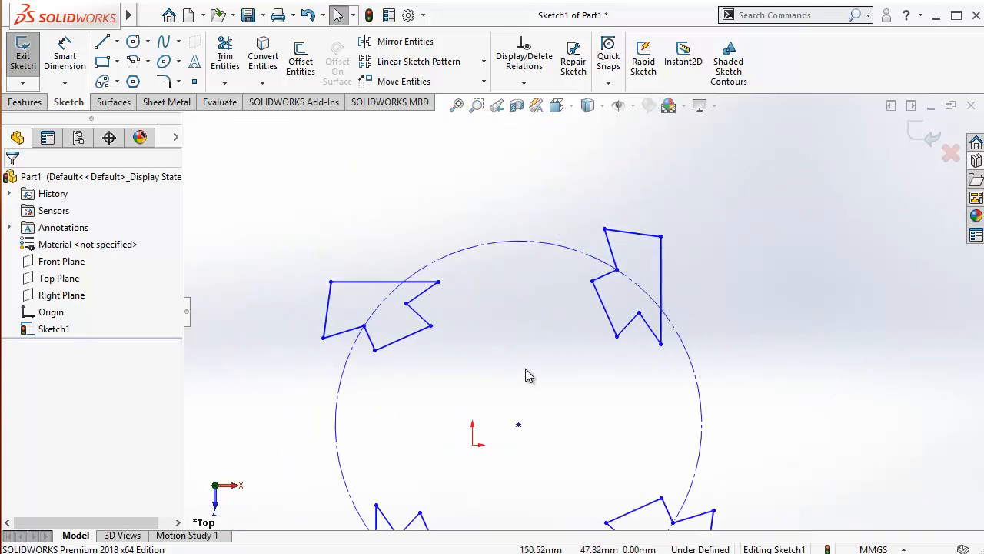
scroll(562, 398, "down", 4)
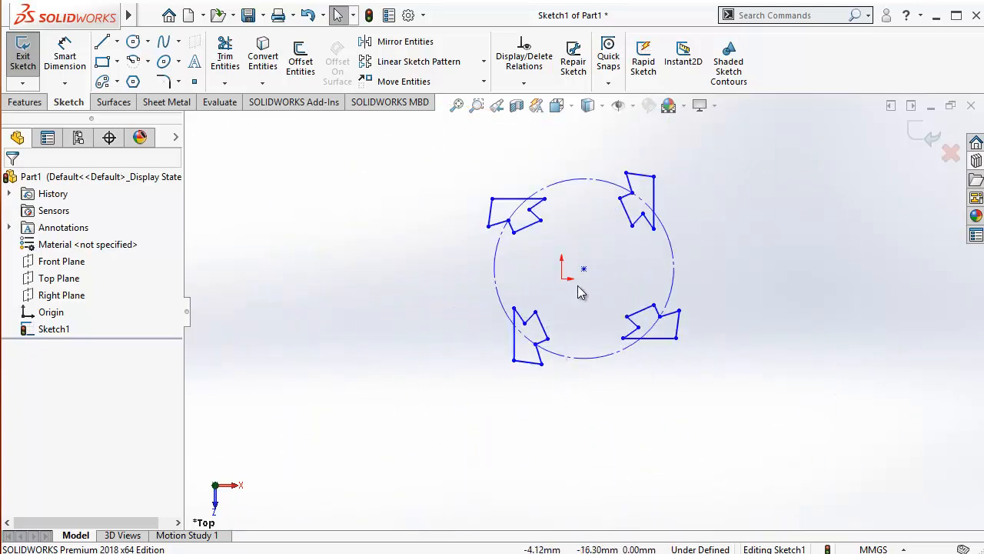
Move the construction circle's centre away from the pattern's centre point, to about X 104, Y 13 mm.
mouse_move(584, 269)
left_mouse_down()
mouse_move(620, 307)
mouse_move(644, 285)
left_mouse_up()
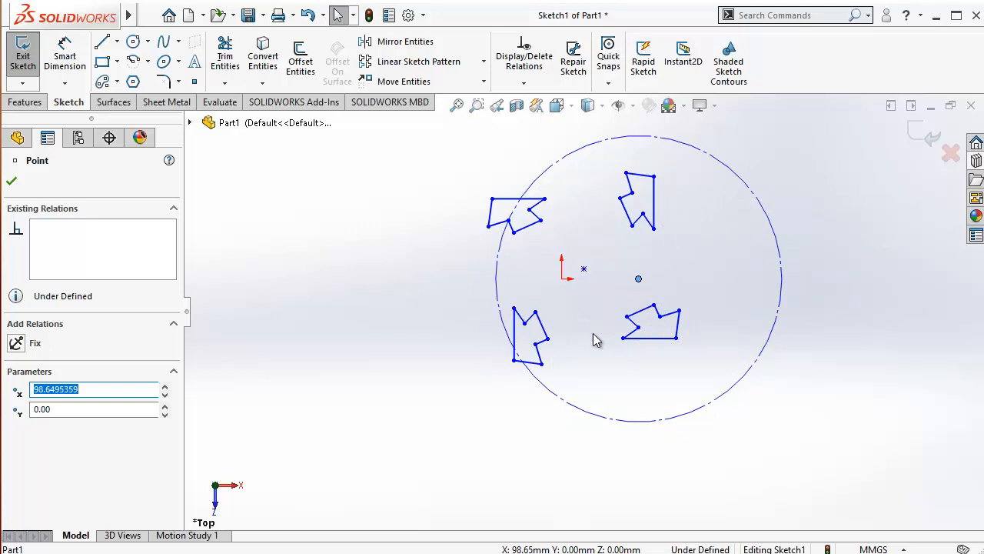
left_click(580, 300)
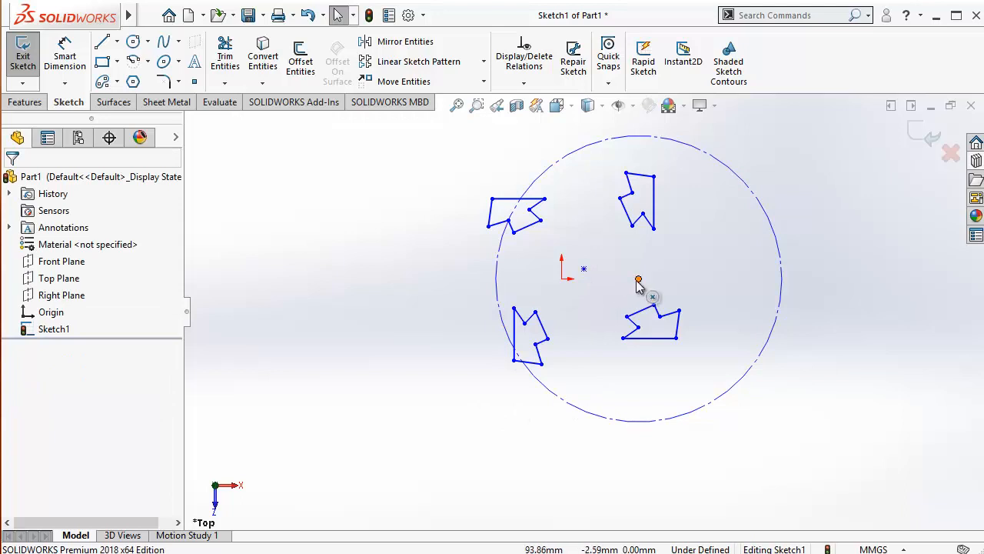
left_click_drag(637, 280, 623, 273)
left_click_drag(634, 278, 649, 278)
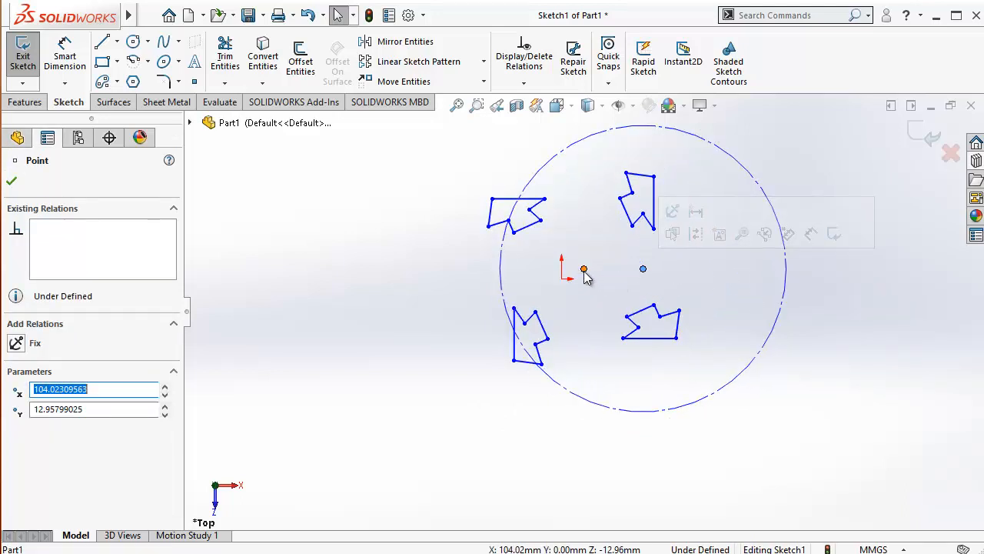
left_click(584, 271)
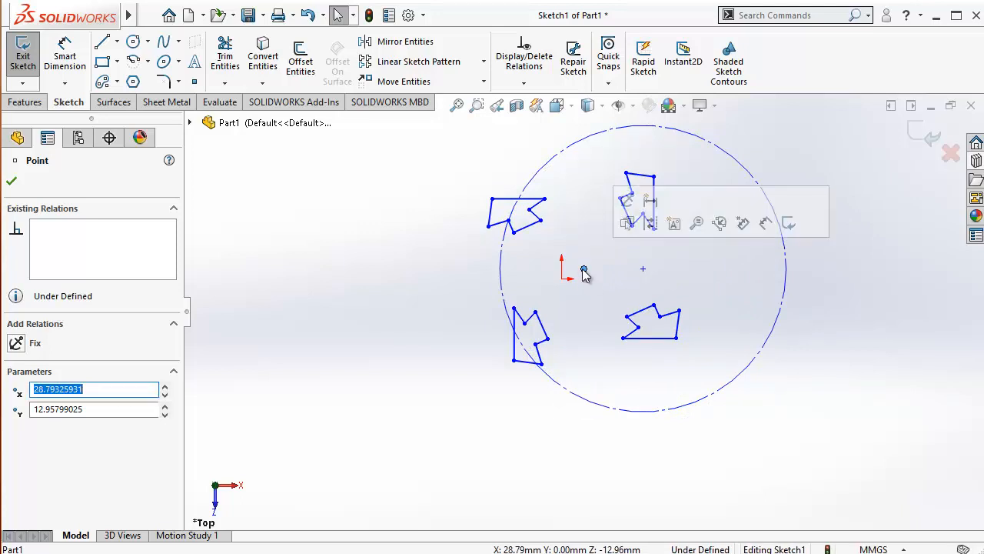
left_click(582, 287)
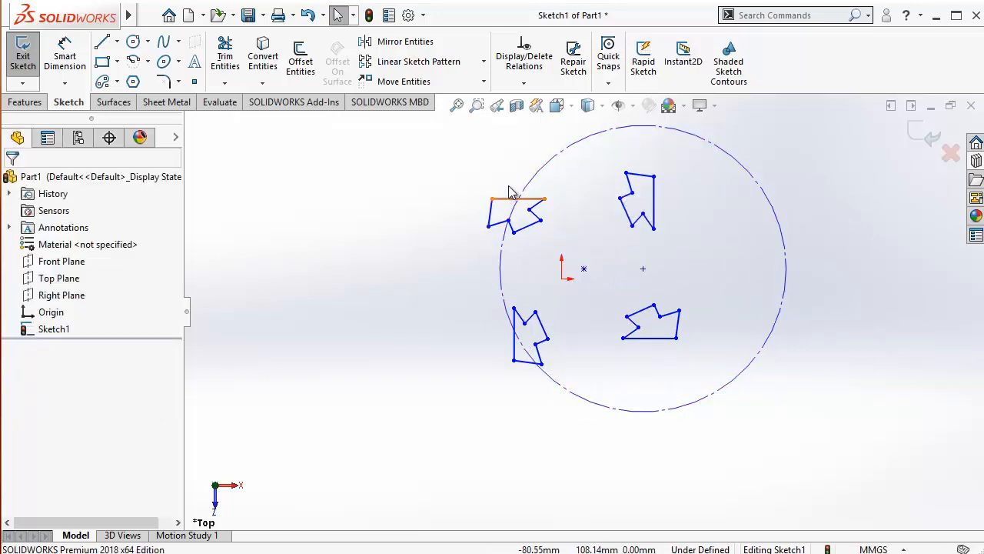
Delete the construction circle, the pattern's centre point and the three patterned copies, keeping only the original profile.
left_click(500, 275)
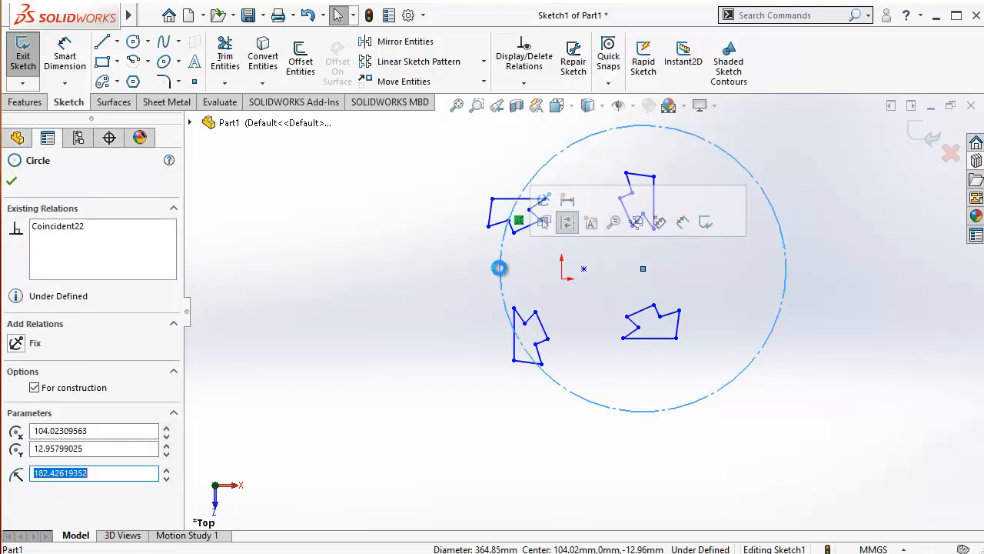
key("Delete")
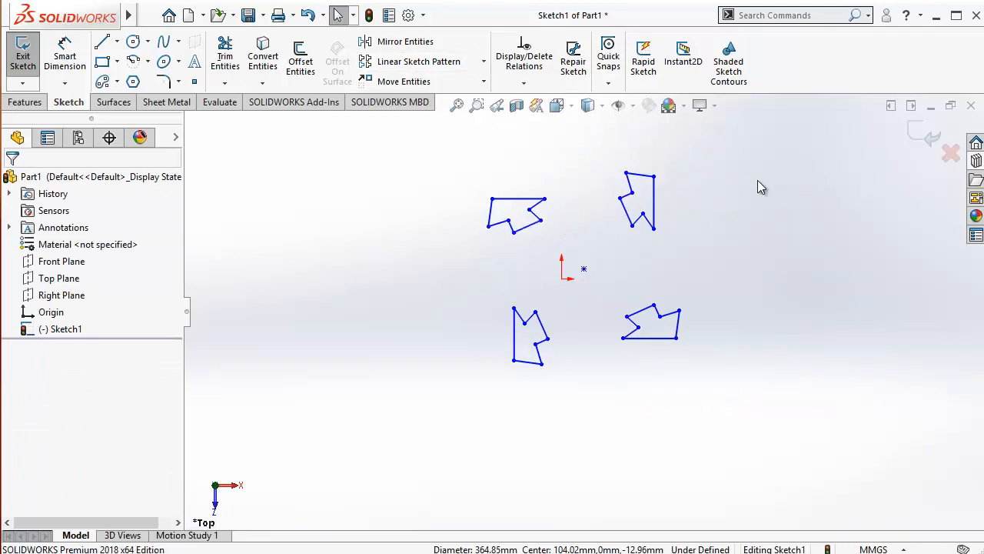
mouse_move(763, 170)
left_mouse_down()
mouse_move(582, 401)
mouse_move(551, 406)
left_mouse_up()
key("Delete")
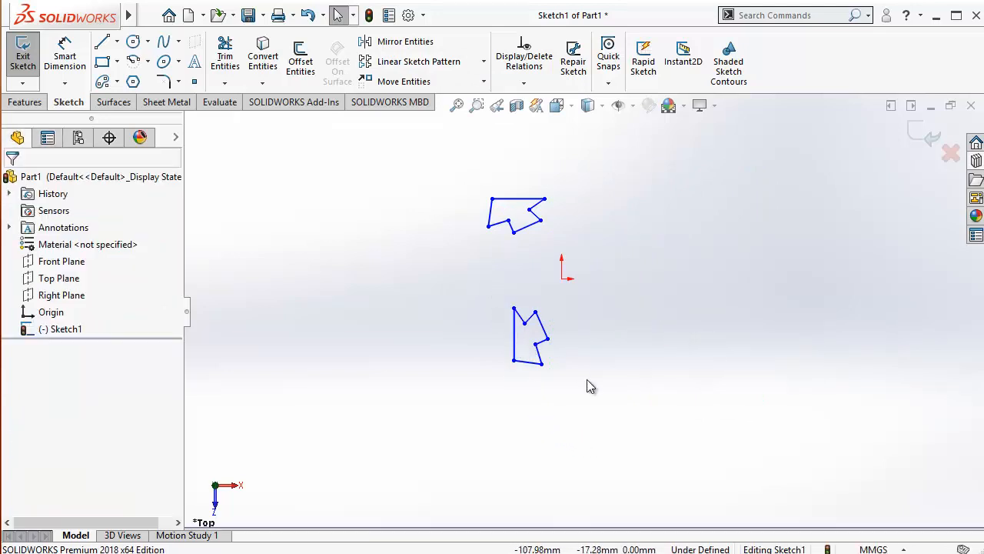
left_click_drag(474, 276, 597, 406)
key("Delete")
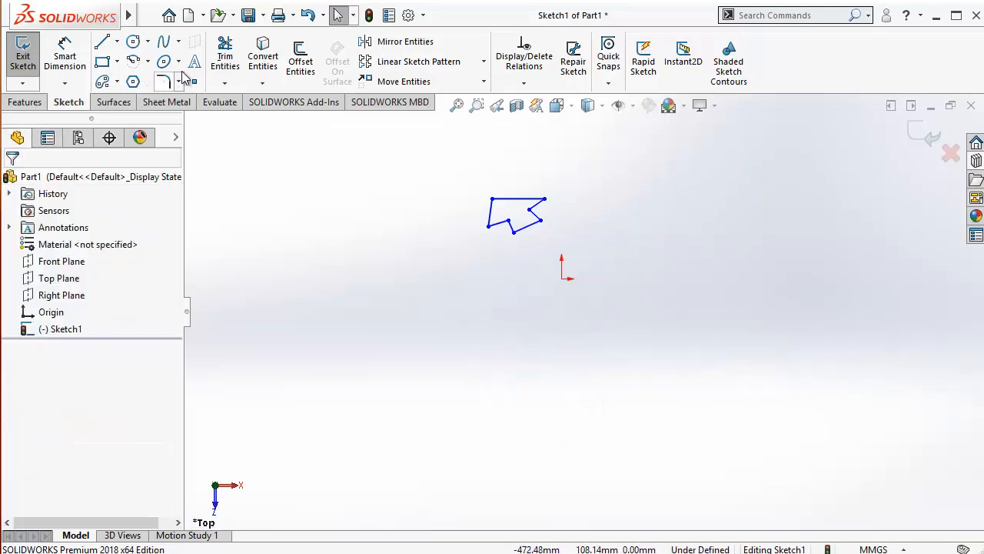
Place a sketch point off the origin at about X 93, Y 28 mm.
left_click(194, 81)
left_click(634, 257)
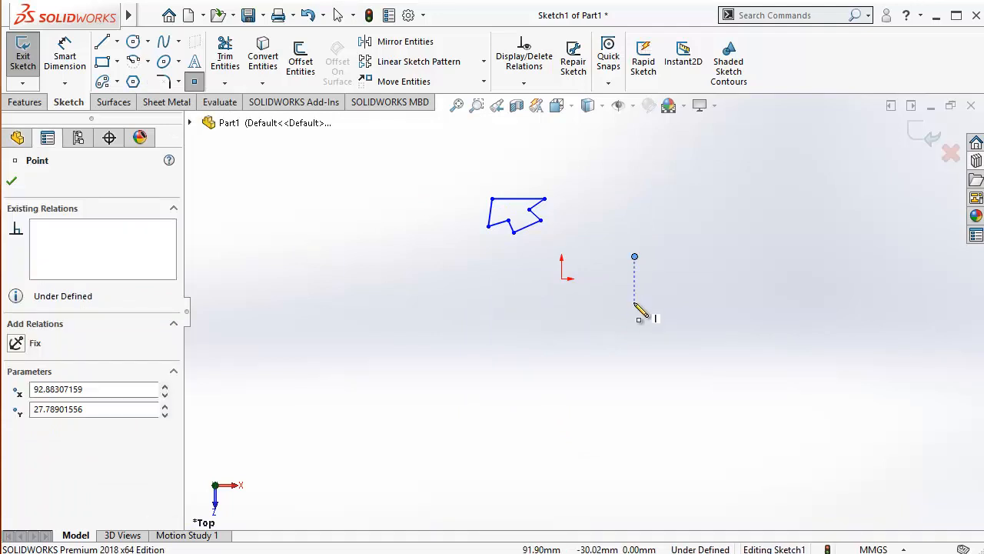
key("Escape")
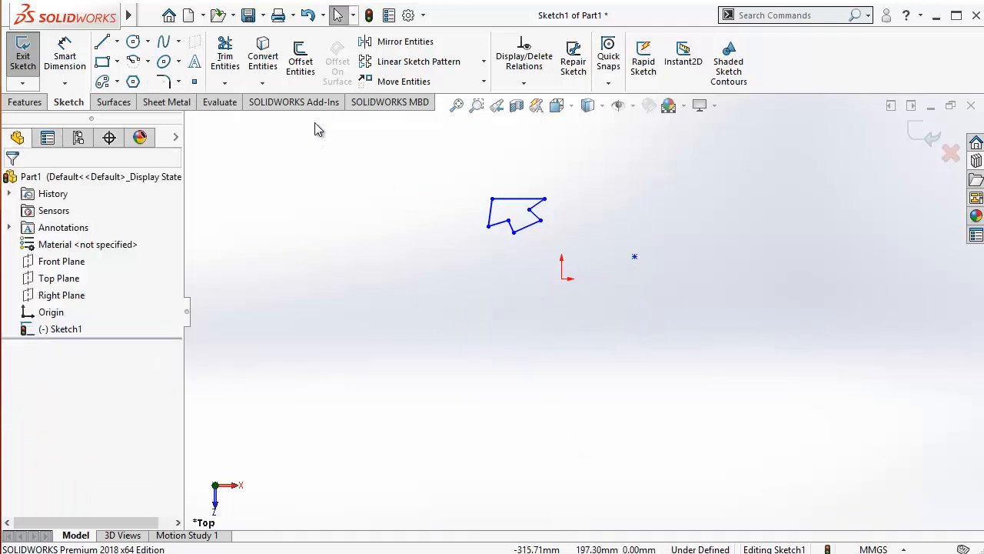
Start a circular sketch pattern and use the standalone off-origin sketch point as its centre.
left_click(484, 64)
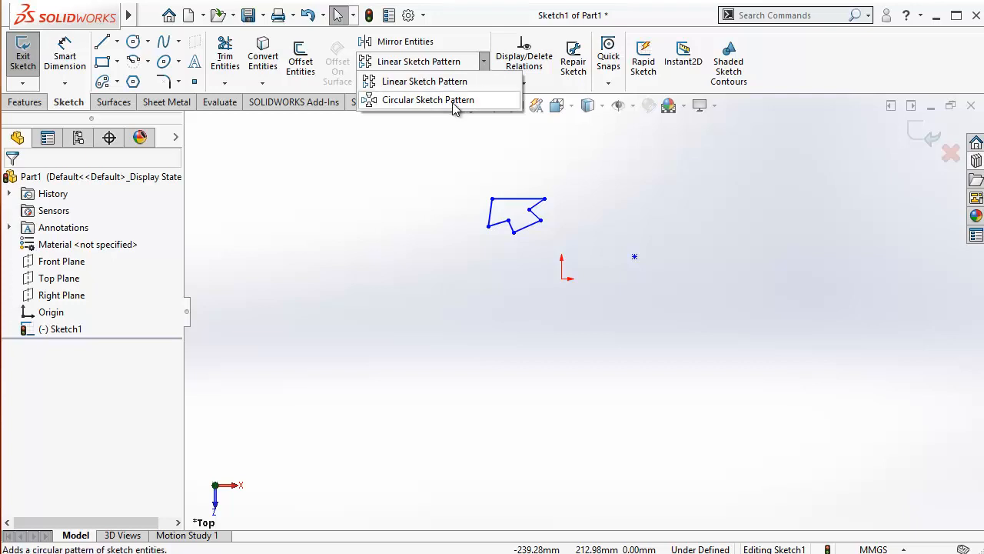
left_click(428, 100)
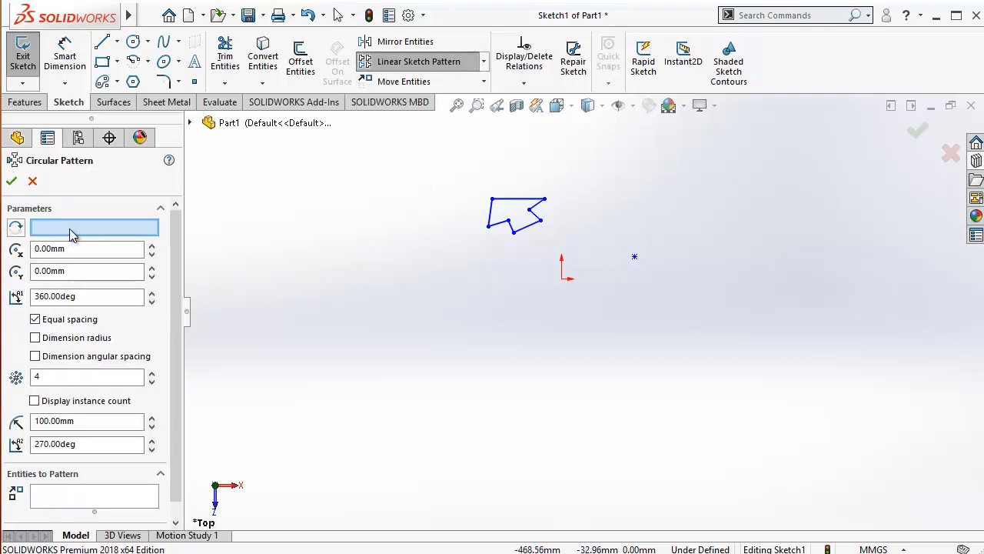
left_click(71, 230)
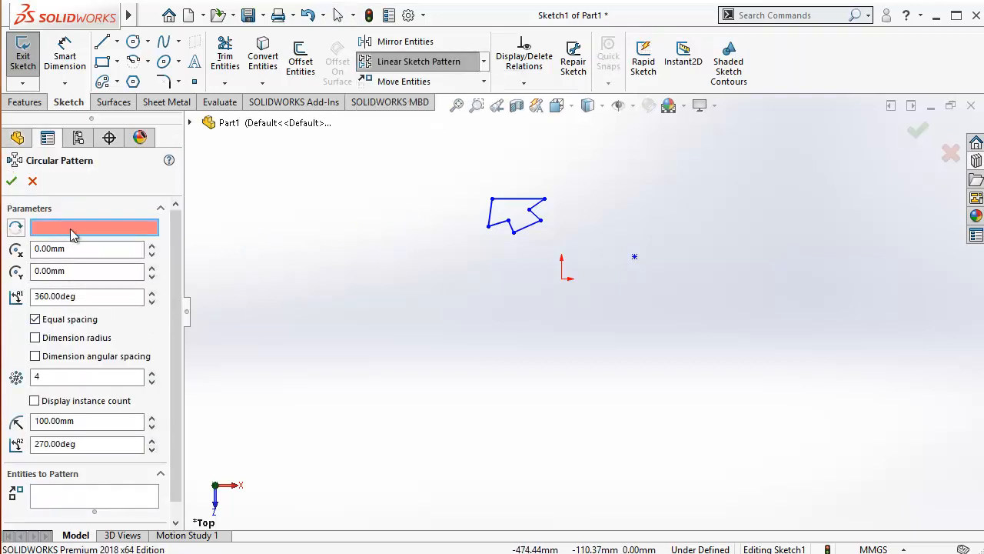
left_click(635, 256)
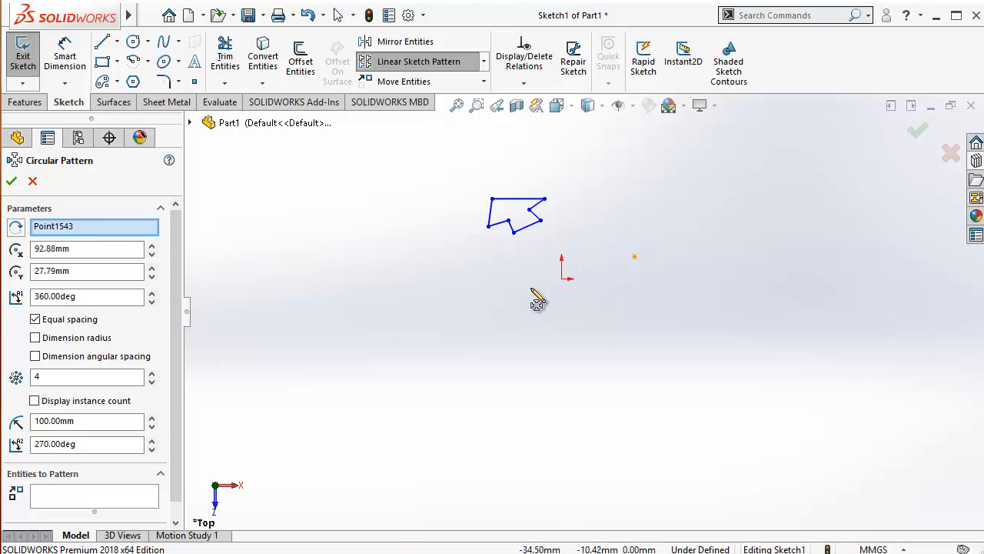
Add all seven lines of the closed notched profile as the entities to pattern.
left_click(54, 502)
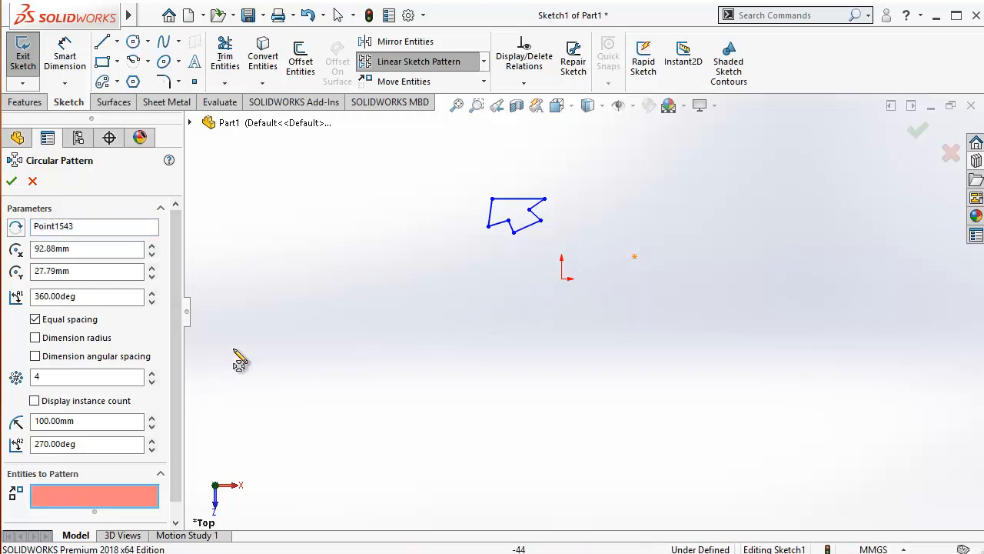
left_click(537, 199)
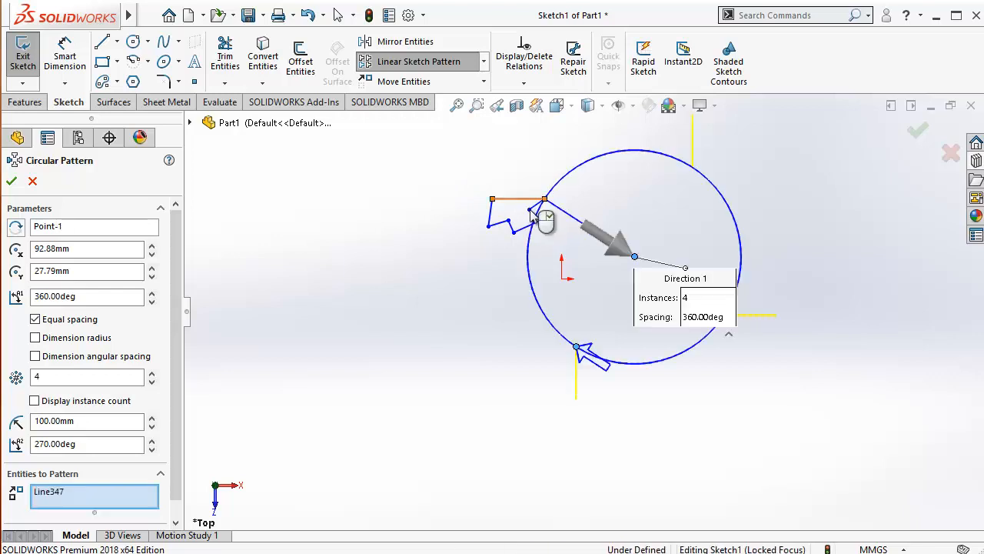
scroll(549, 219, "down", 3)
left_click(565, 246)
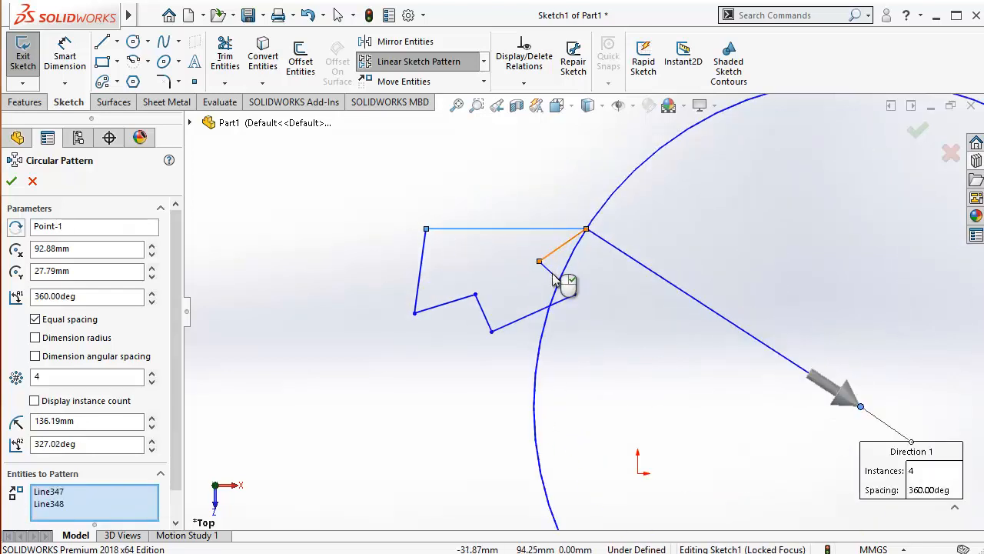
left_click(566, 285)
left_click(525, 323)
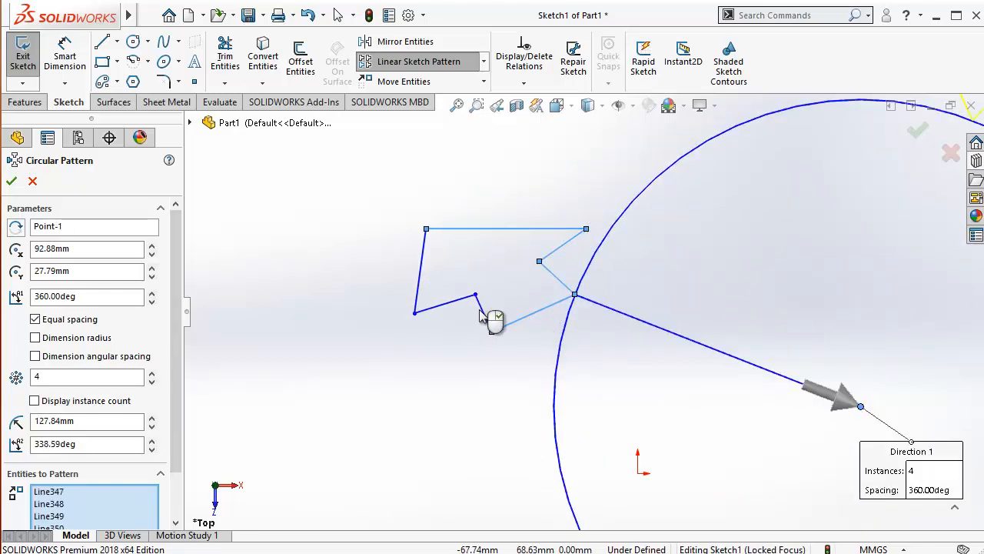
left_click(453, 306)
left_click(422, 274)
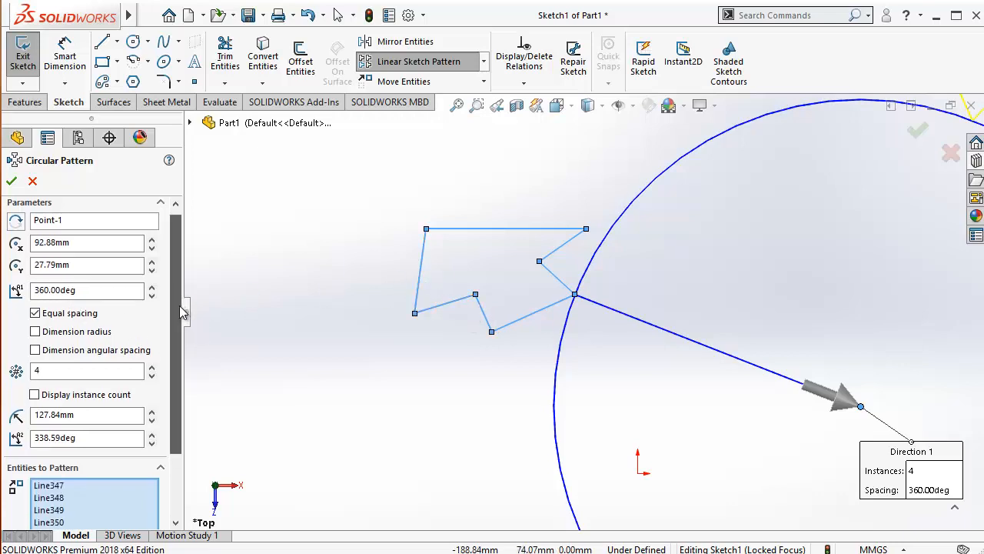
Set the circular pattern's number of instances to 8, keeping equal spacing over 360 degrees.
mouse_move(179, 306)
left_mouse_down()
mouse_move(183, 381)
mouse_move(189, 318)
left_mouse_up()
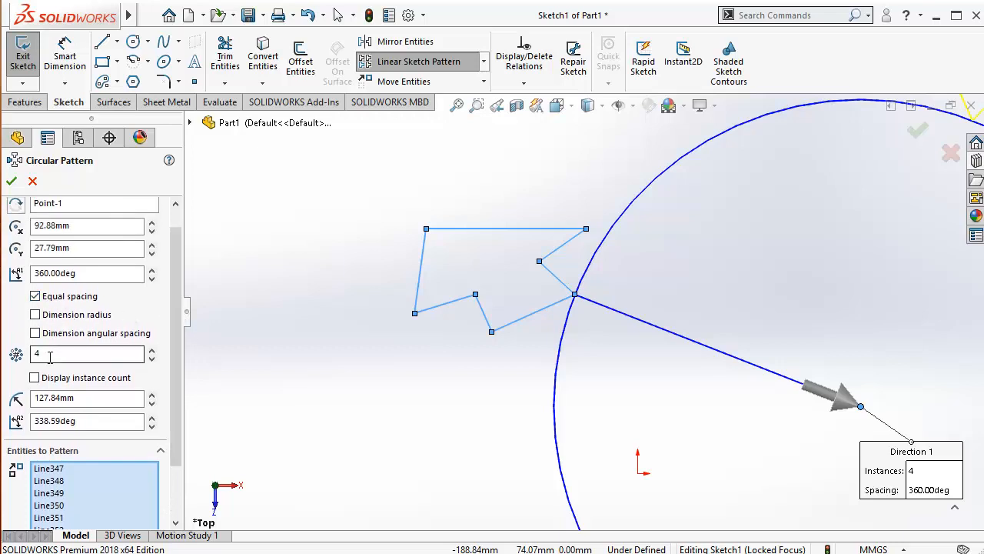
double_click(25, 354)
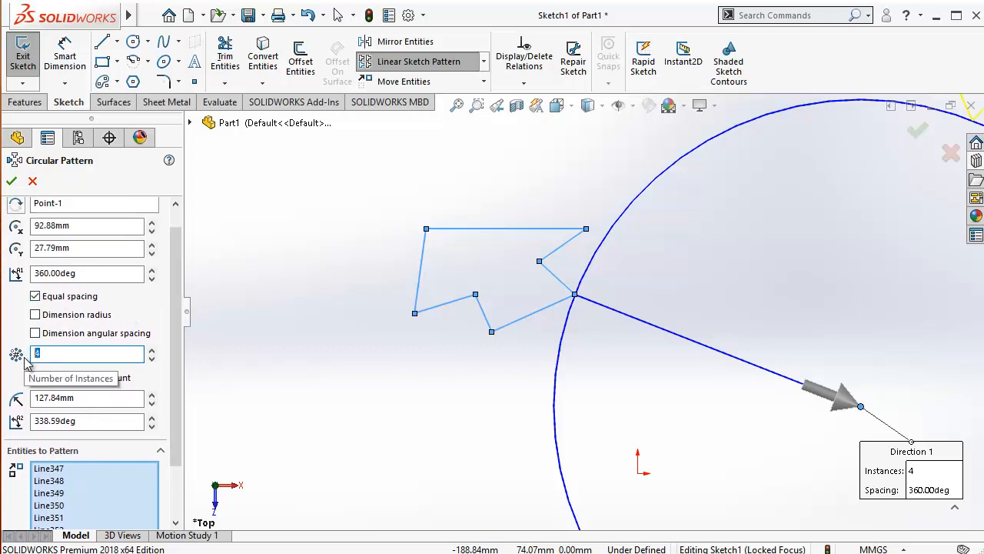
scroll(484, 395, "up", 6)
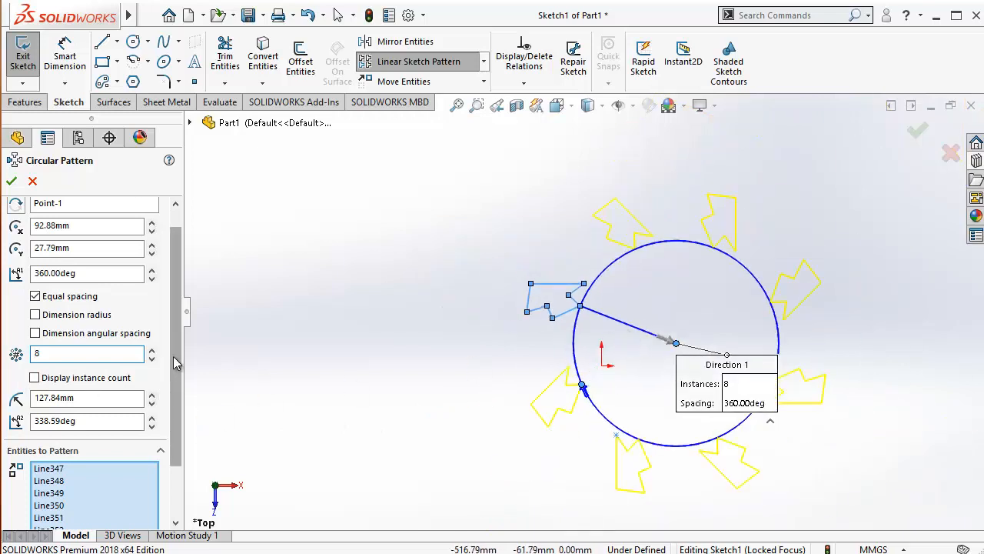
Skip instances 3 and 6 of the circular pattern and create it.
left_click_drag(176, 361, 187, 467)
scroll(157, 512, "down", 1)
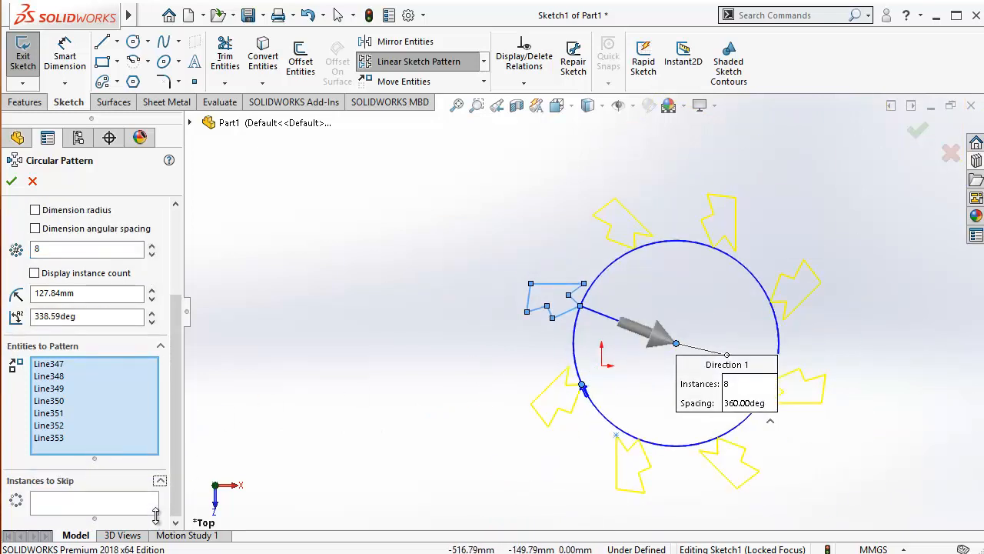
left_click(93, 505)
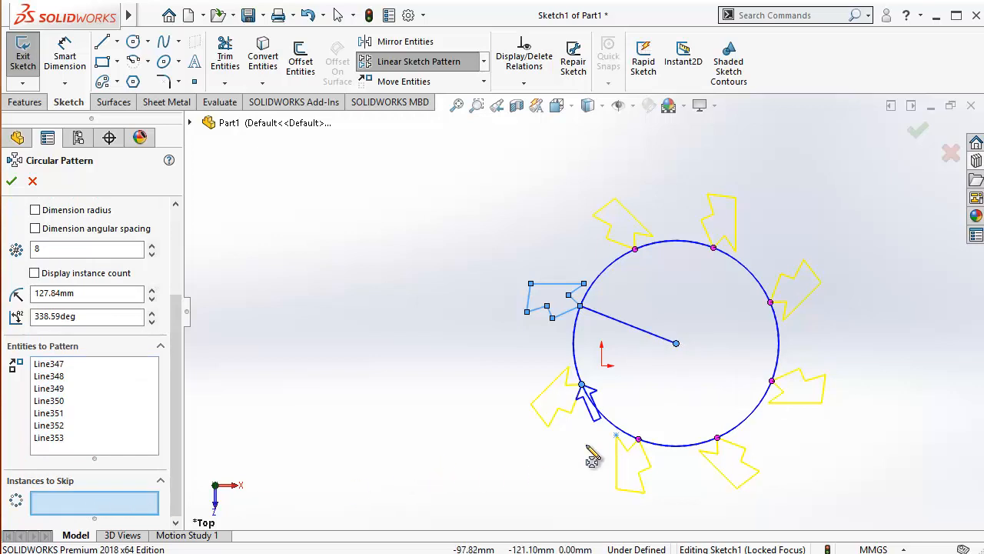
left_click(714, 249)
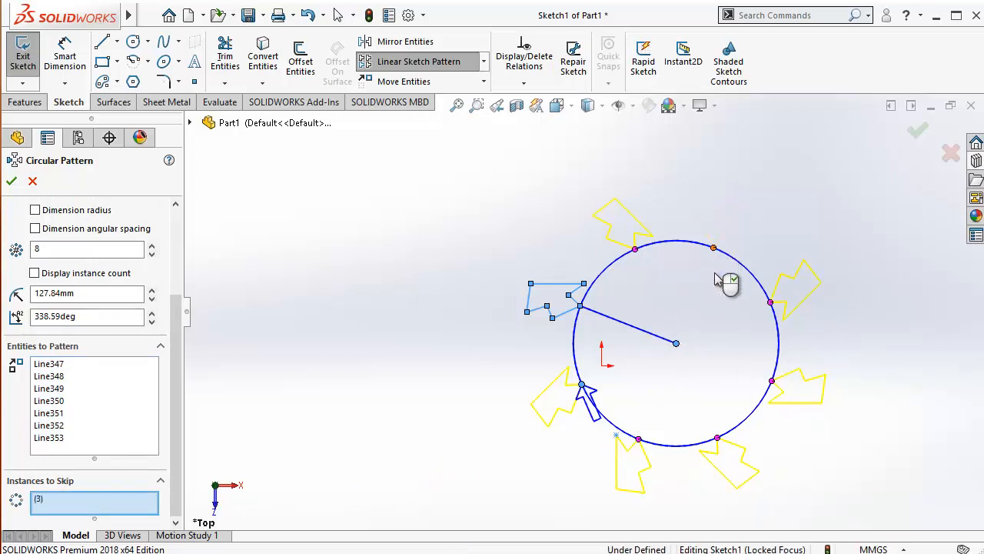
left_click(717, 441)
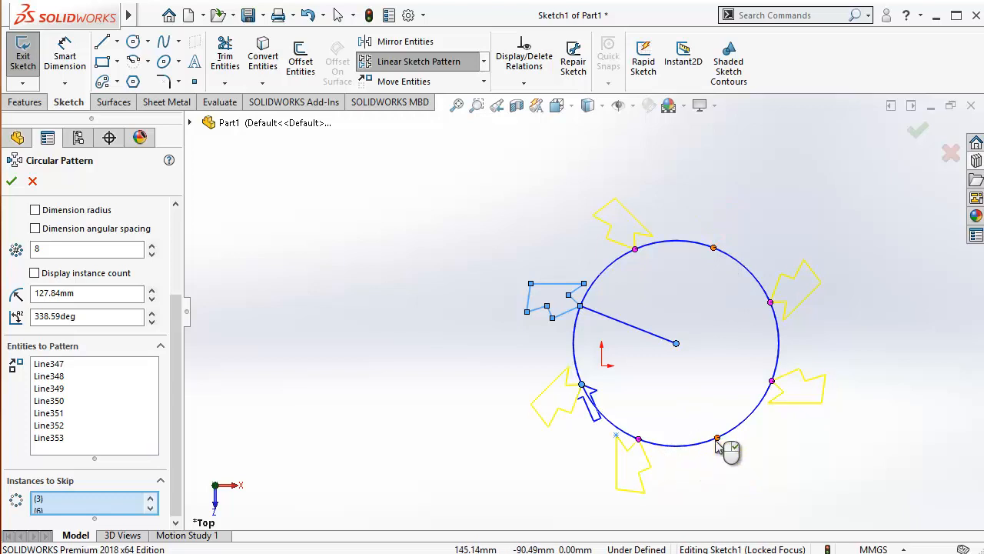
scroll(729, 461, "down", 3)
scroll(715, 463, "up", 4)
scroll(713, 459, "up", 1)
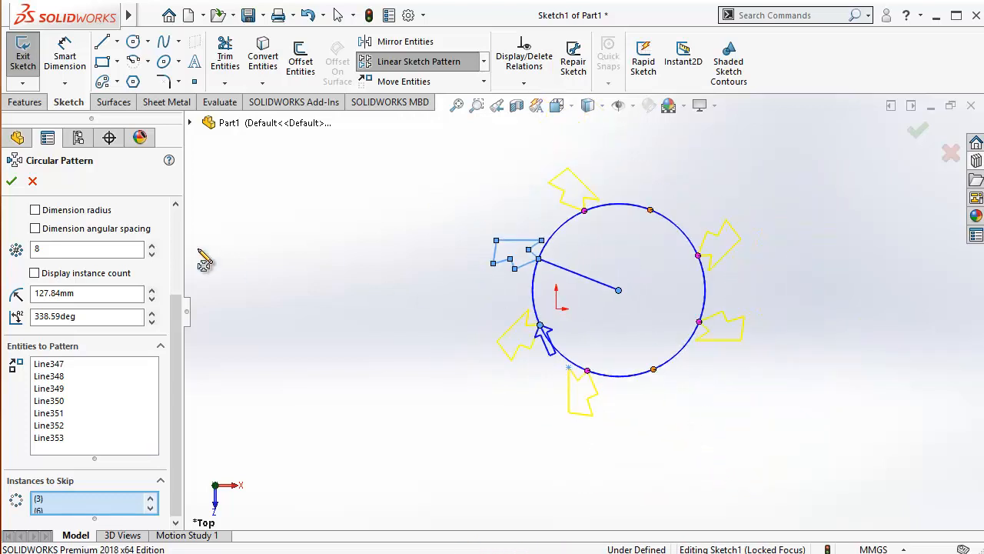
left_click(12, 182)
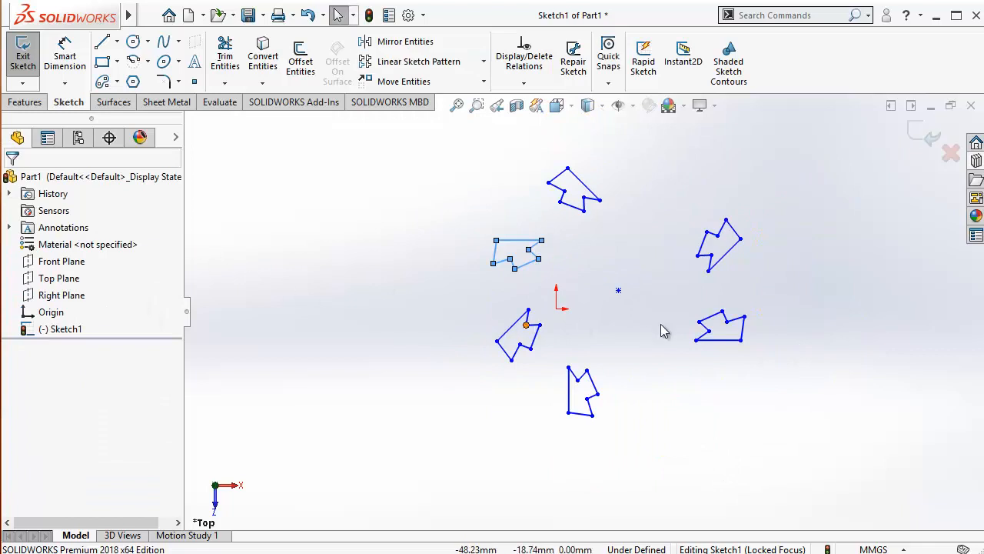